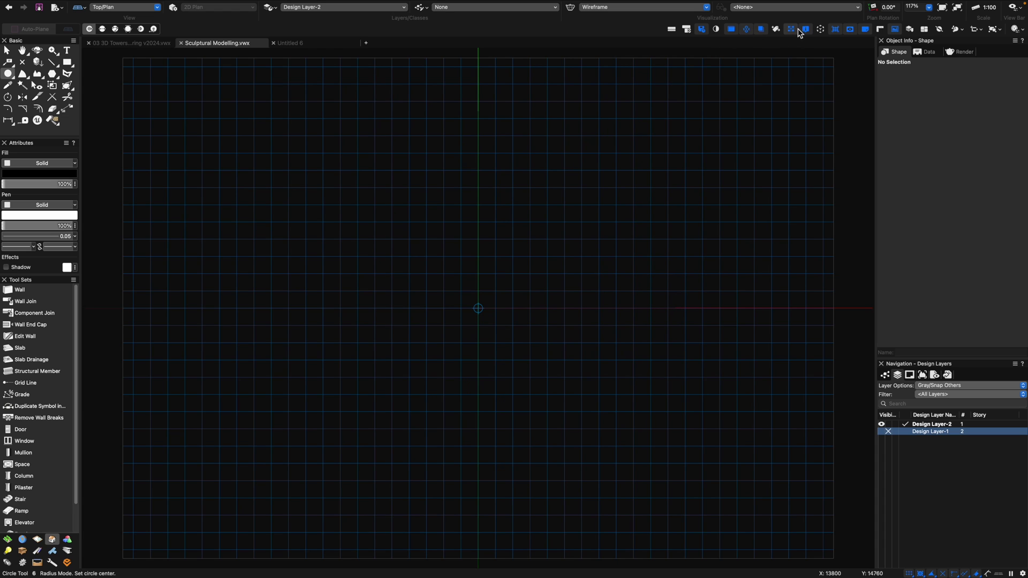
# Hide the drawing grid and switch the drawing area from a black to a light background.
pyautogui.click(834, 30)
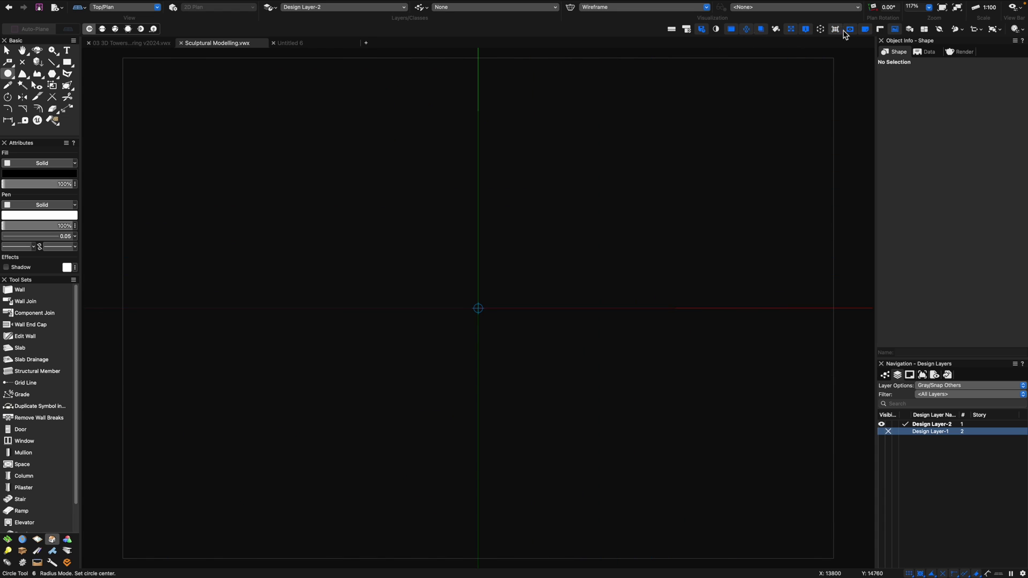
pyautogui.click(732, 30)
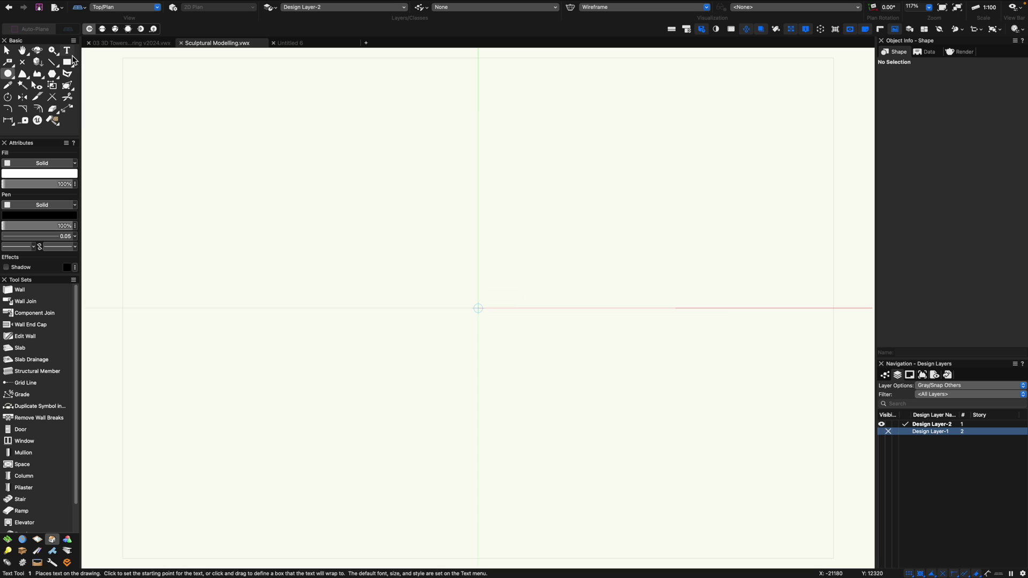
# Draw a circle with a radius of 9000 centred on the drawing origin.
pyautogui.click(477, 309)
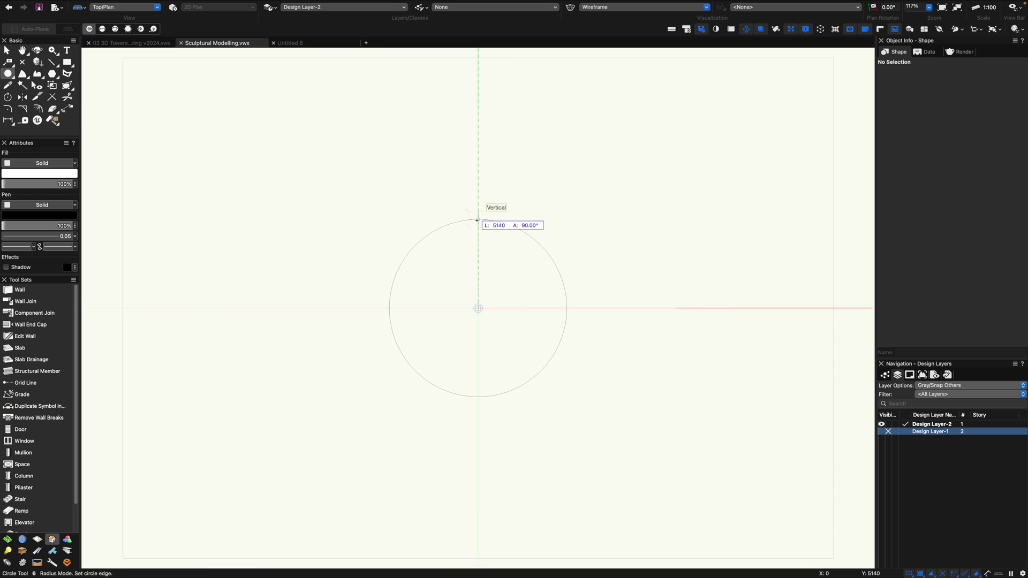
pyautogui.write('9000')
pyautogui.press('Return')
pyautogui.press('Return')
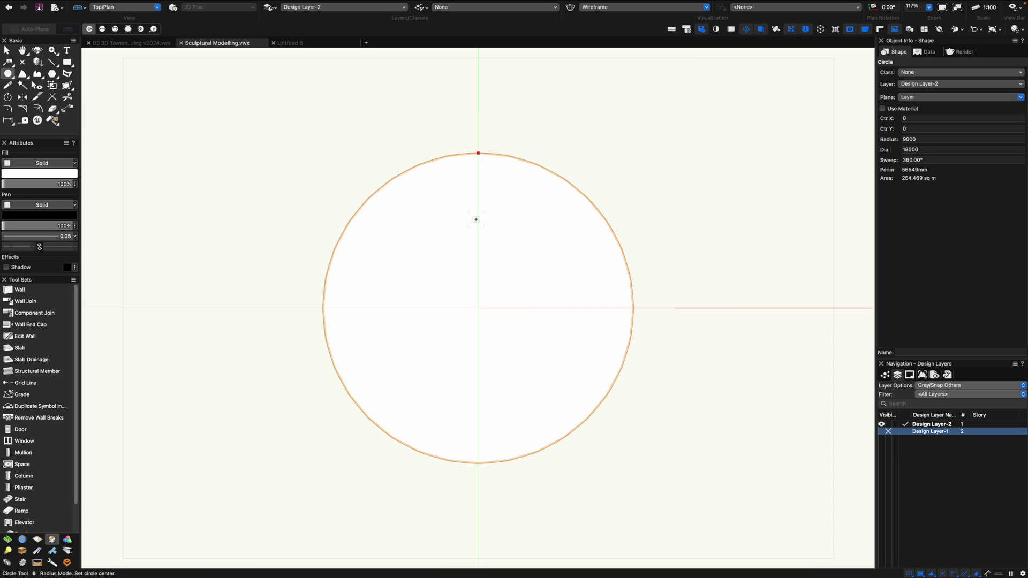
# Extrude the circle 1000 upward in the Right Isometric view.
pyautogui.press('space')
pyautogui.click(686, 363)
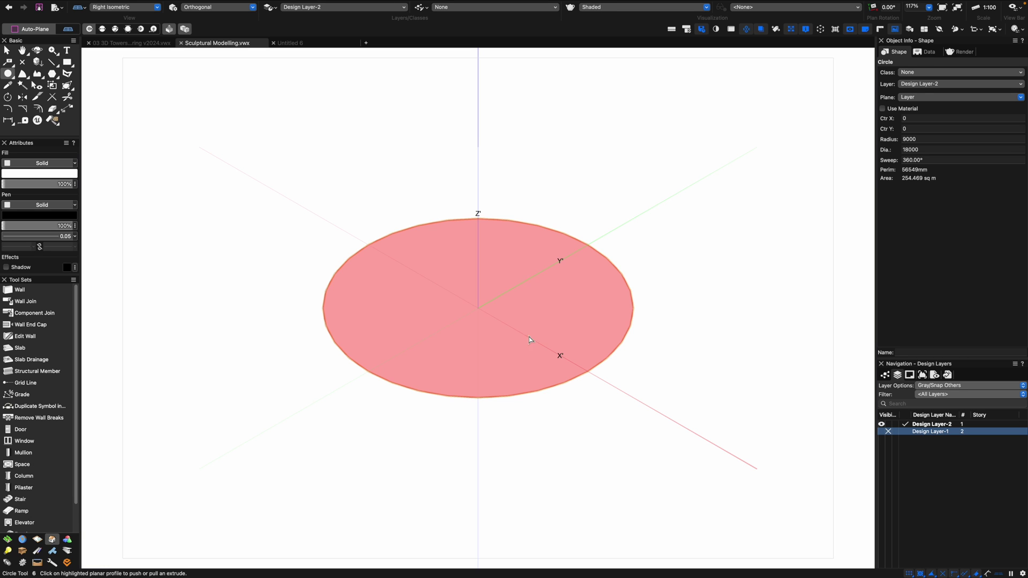
pyautogui.moveTo(524, 347); pyautogui.dragTo(520, 378)
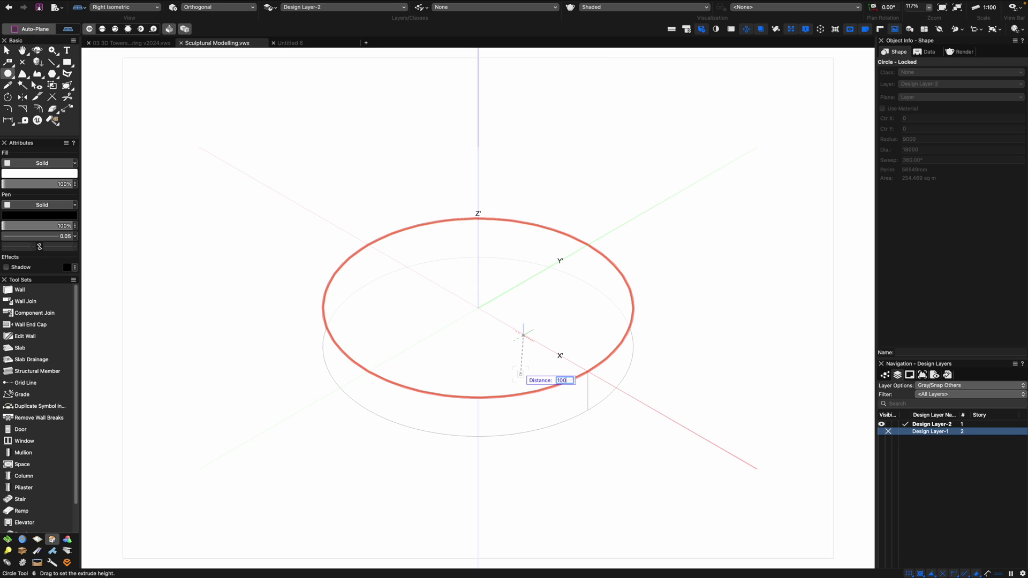
pyautogui.write('1000')
pyautogui.press('Return')
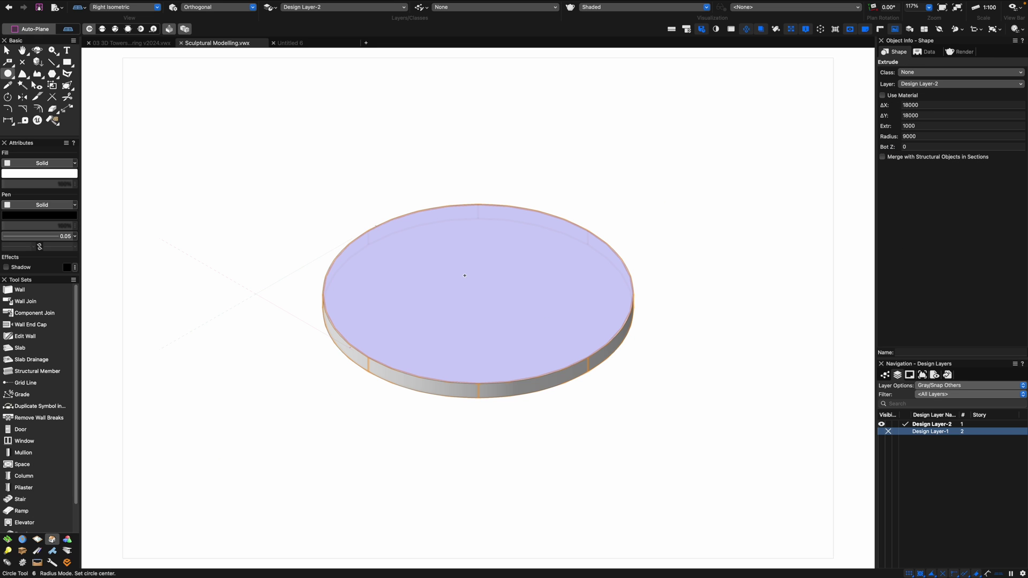
# Float the 3D Modeling tool set and taper the disc's side face outward to an overall width of 19155.
pyautogui.moveTo(67, 539); pyautogui.dragTo(145, 207)
pyautogui.moveTo(189, 293); pyautogui.dragTo(209, 511)
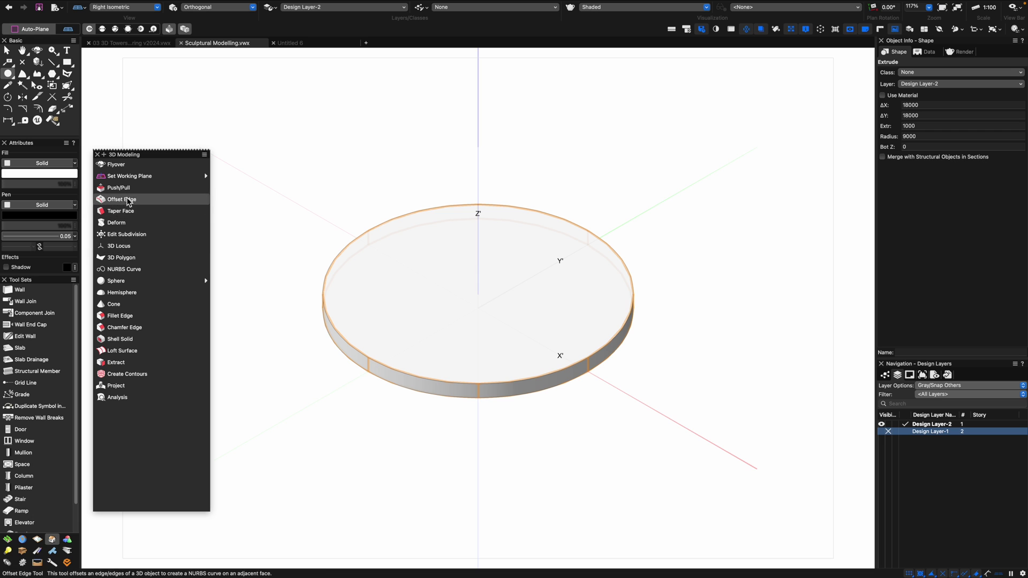
pyautogui.click(123, 211)
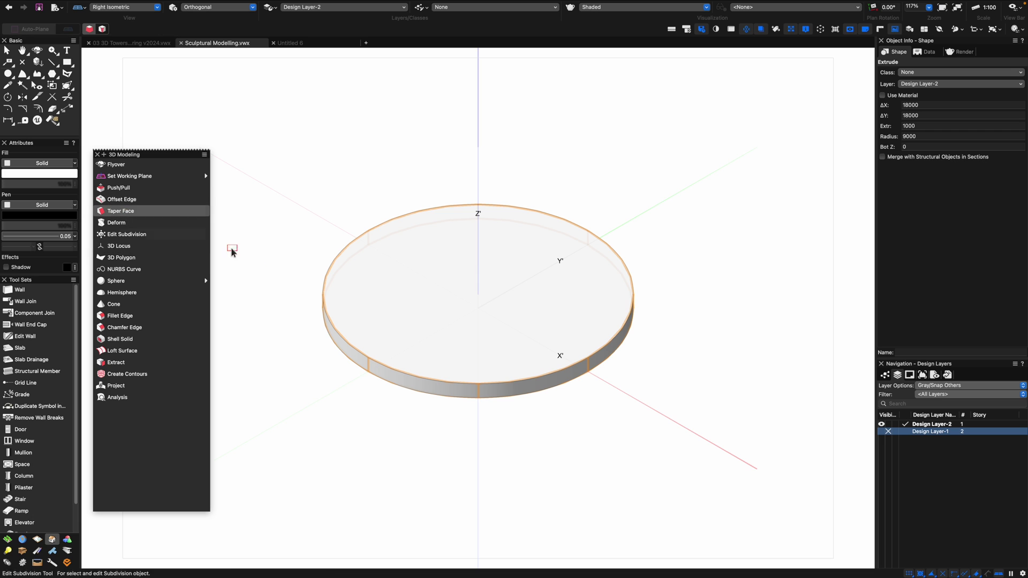
pyautogui.click(359, 356)
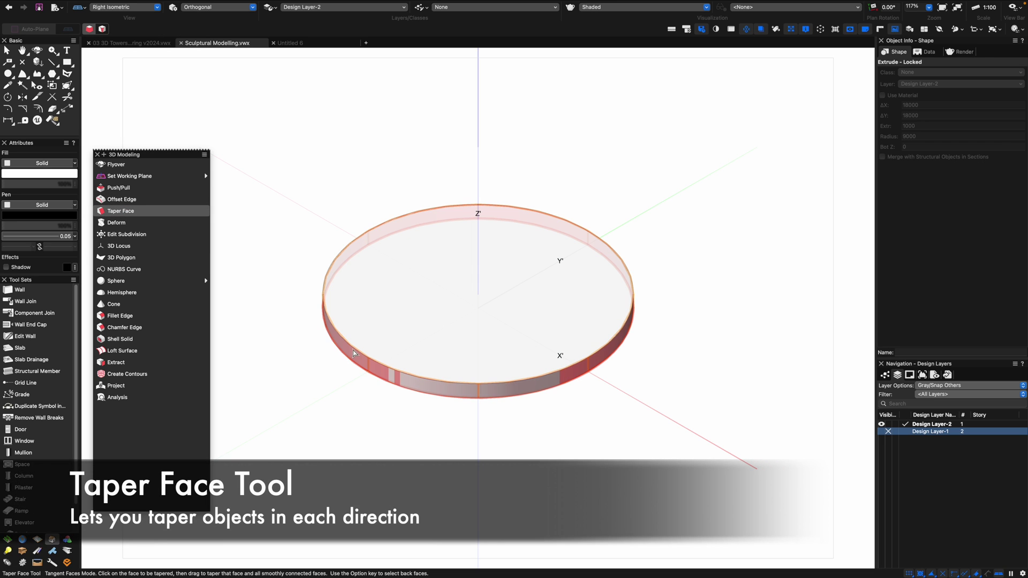
pyautogui.moveTo(345, 350); pyautogui.dragTo(311, 296)
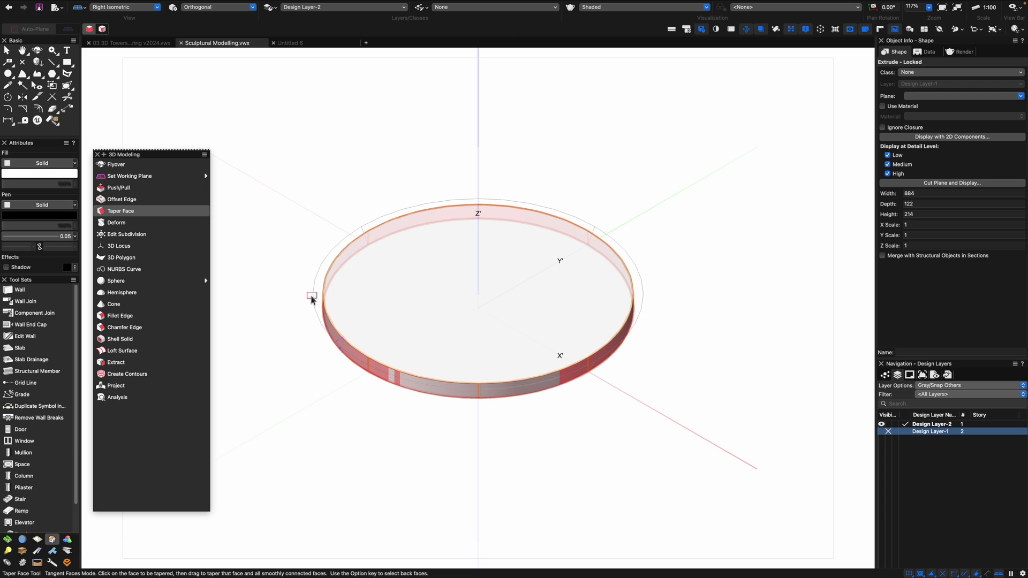
pyautogui.press('c')
pyautogui.hotkey('shift', 'c')
pyautogui.moveTo(420, 404); pyautogui.dragTo(263, 348)
# Raise the top face of the tapered disc by 1000 with Push/Pull.
pyautogui.click(120, 339)
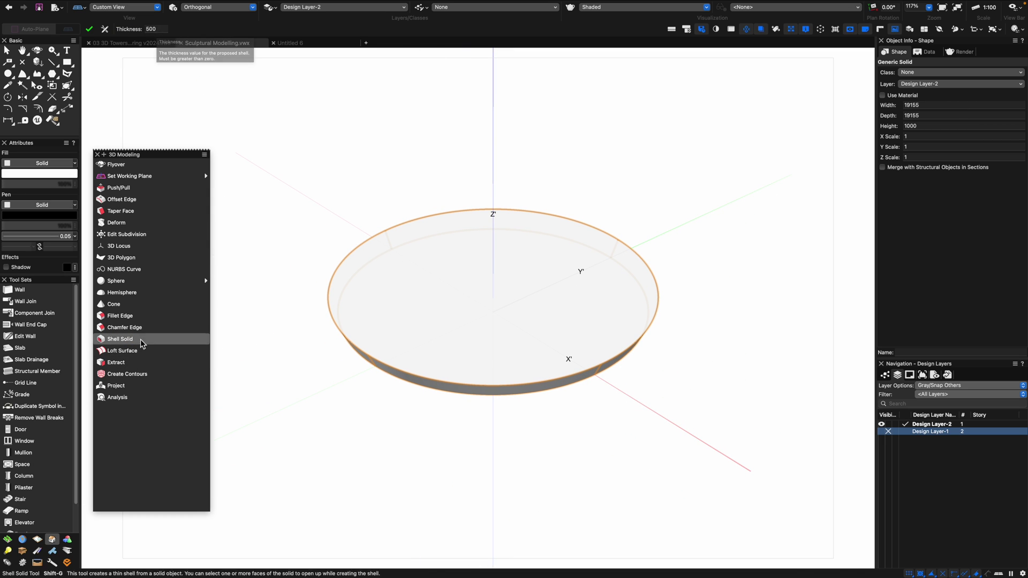
pyautogui.click(118, 187)
pyautogui.click(396, 298)
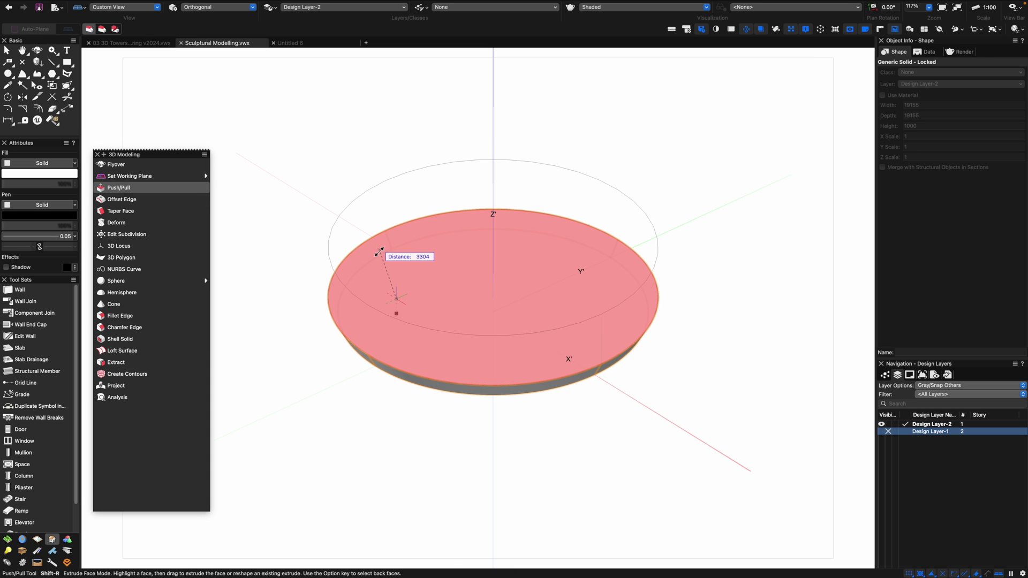
pyautogui.write('1000')
pyautogui.press('Return')
pyautogui.press('Return')
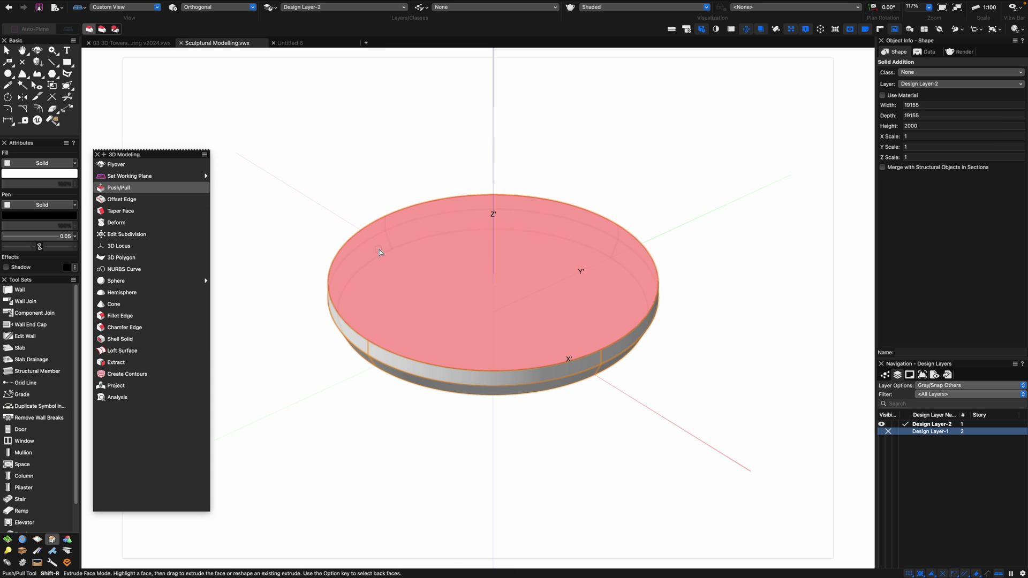
# Shell the solid to the inside with a thickness of 500, leaving its top face open.
pyautogui.click(120, 339)
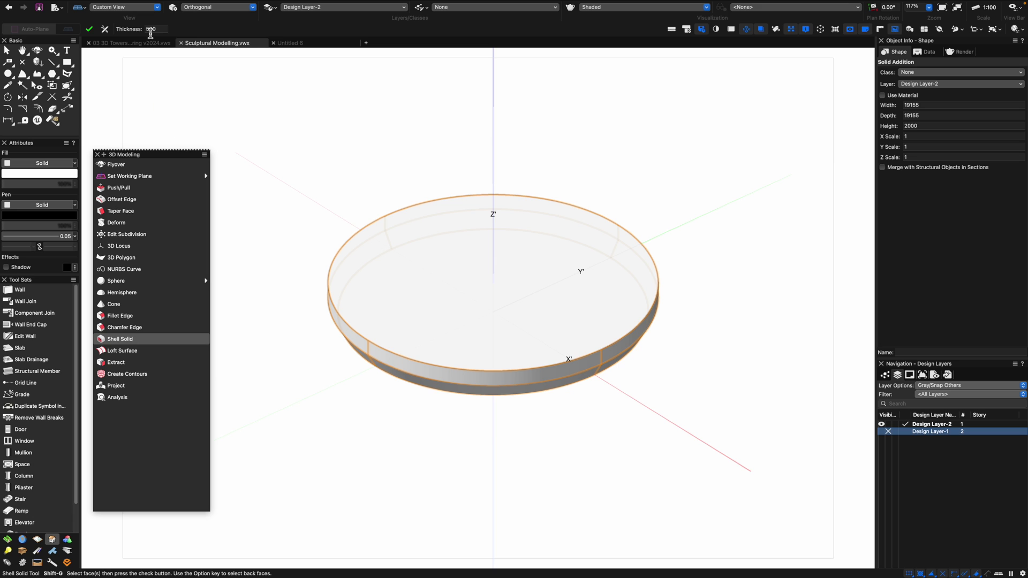
pyautogui.click(108, 31)
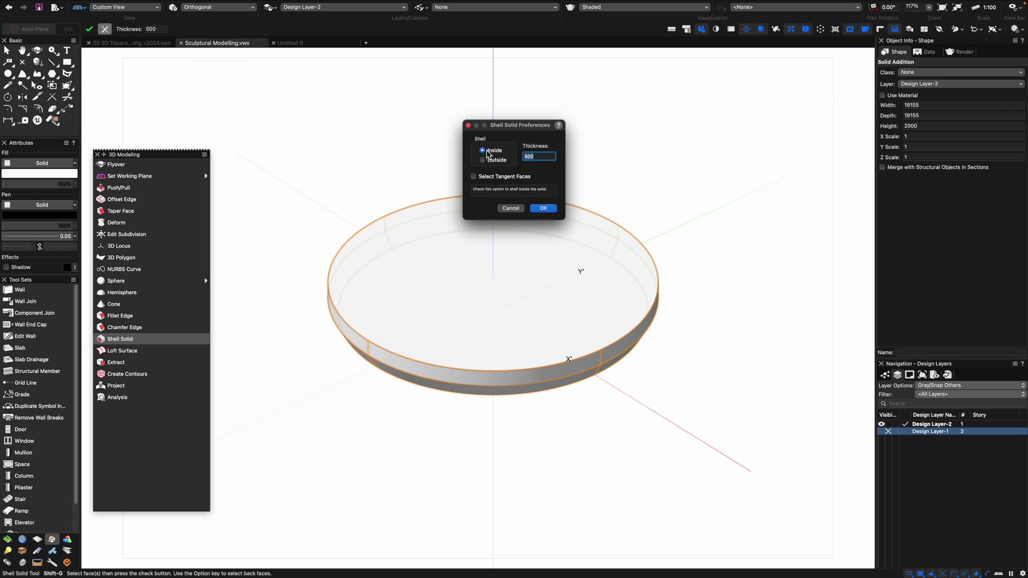
pyautogui.click(544, 208)
pyautogui.click(480, 267)
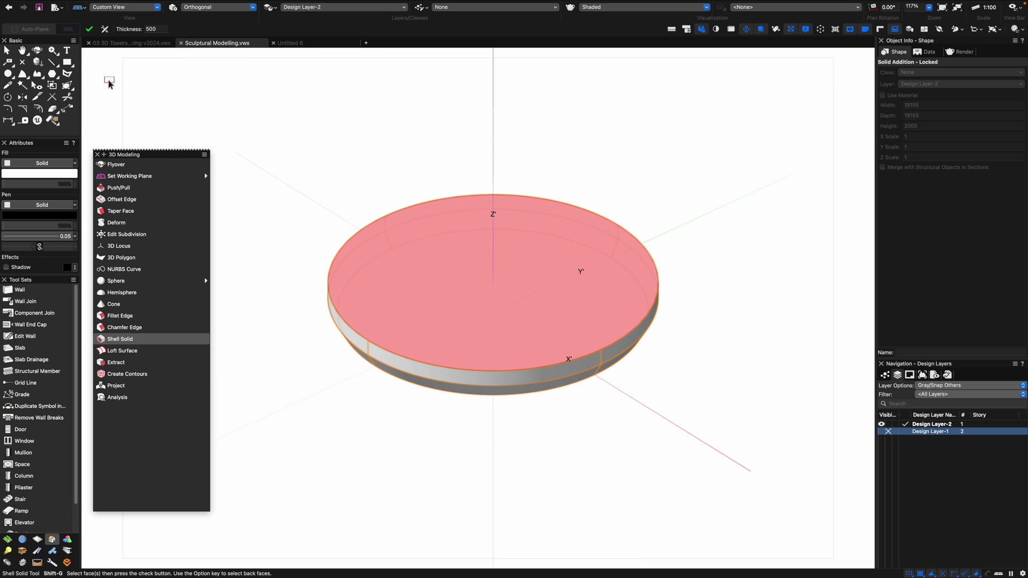
pyautogui.click(93, 31)
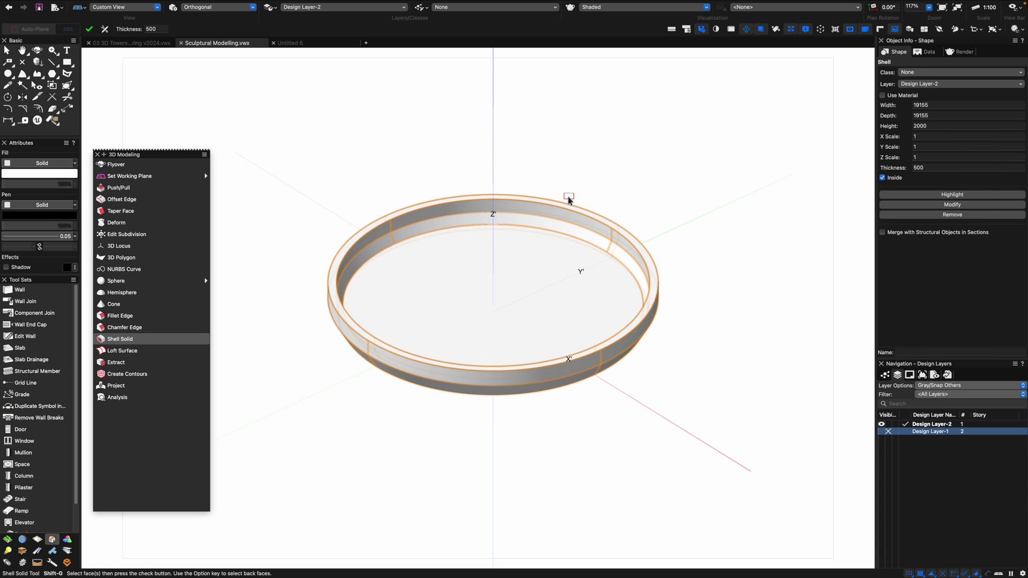
# Apply the Concrete (Arroway Concrete 029) texture from Sculptural Modelling.vwx to the shell.
pyautogui.press('super+r')
pyautogui.click(457, 110)
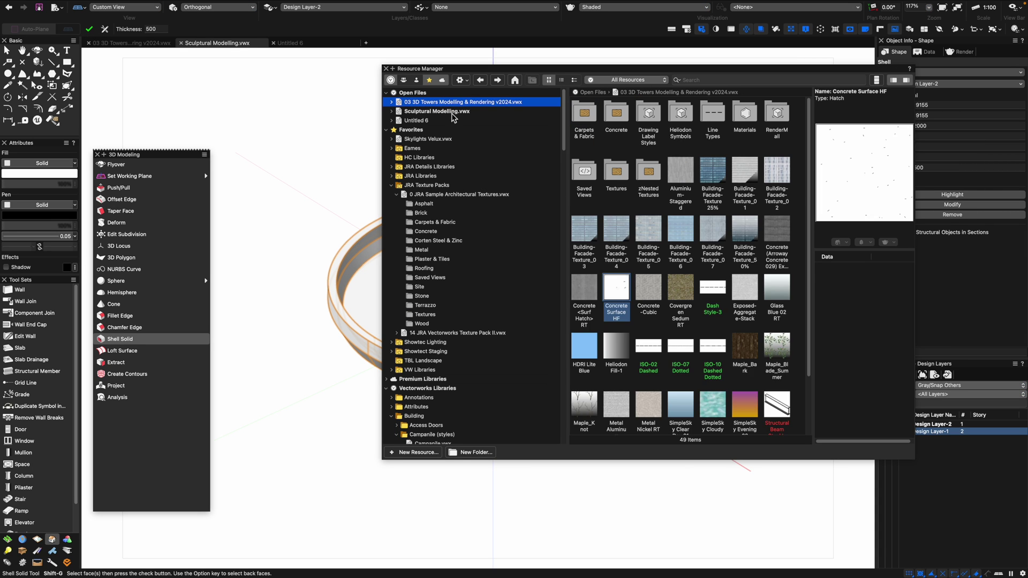
pyautogui.doubleClick(654, 116)
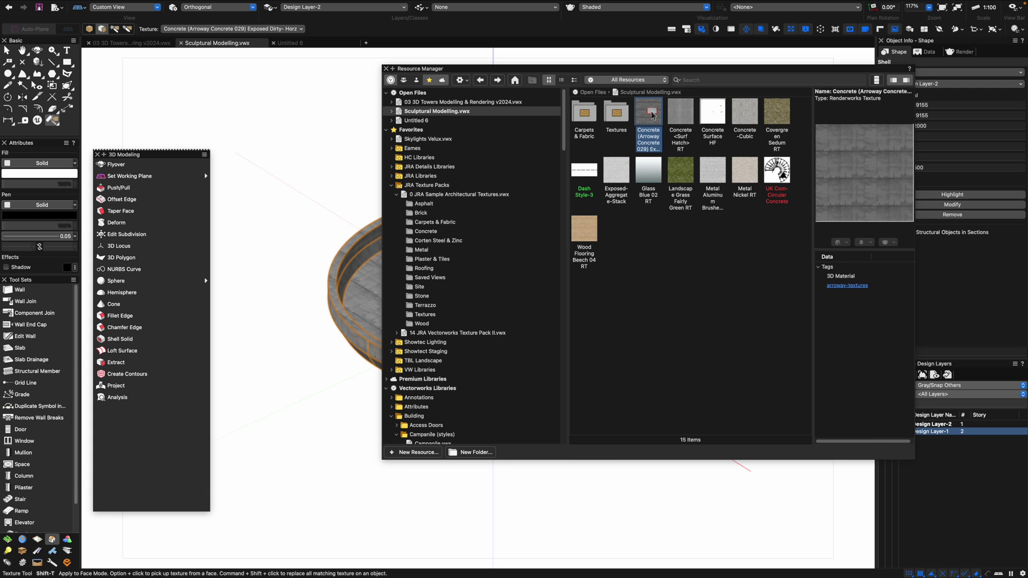
pyautogui.press('super+r')
pyautogui.press('x')
pyautogui.press('x')
pyautogui.scroll(2, 537, 265)
pyautogui.click(537, 265)
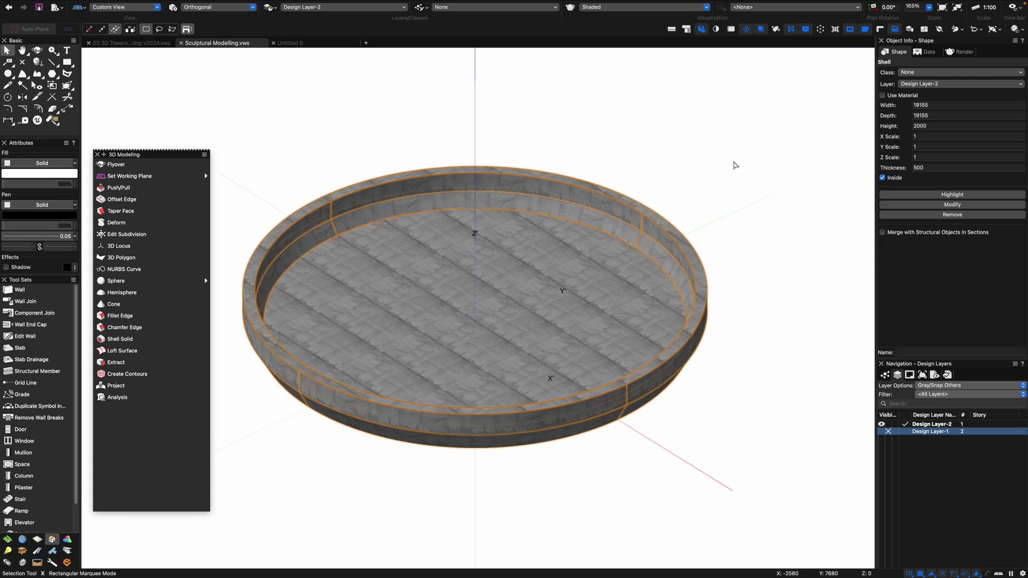
# Map the shell's concrete texture as Auto-Align Plane at scale 3 and try out its rotation.
pyautogui.click(963, 51)
pyautogui.moveTo(950, 142); pyautogui.dragTo(950, 197)
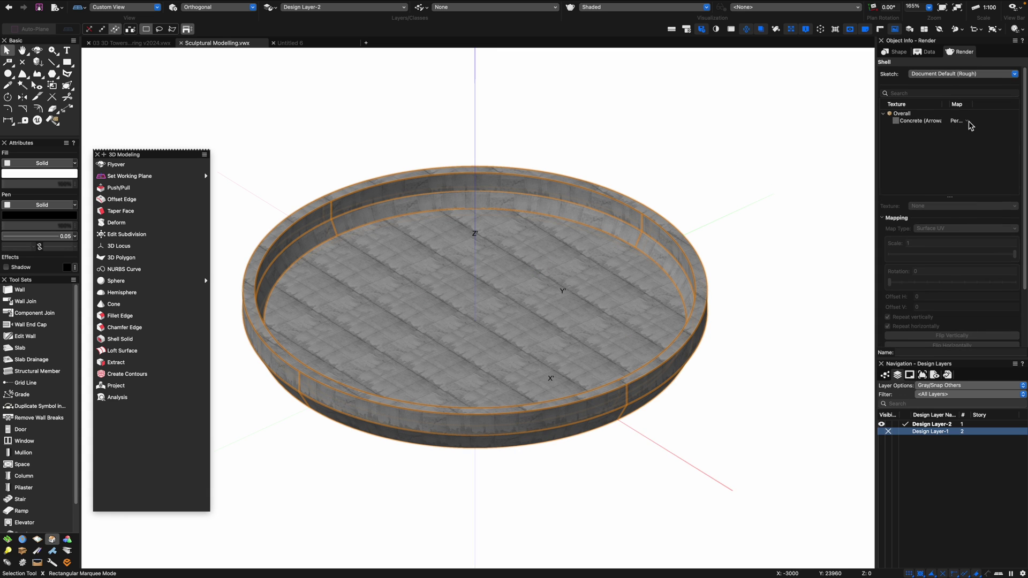
pyautogui.click(959, 121)
pyautogui.click(976, 96)
pyautogui.click(951, 272)
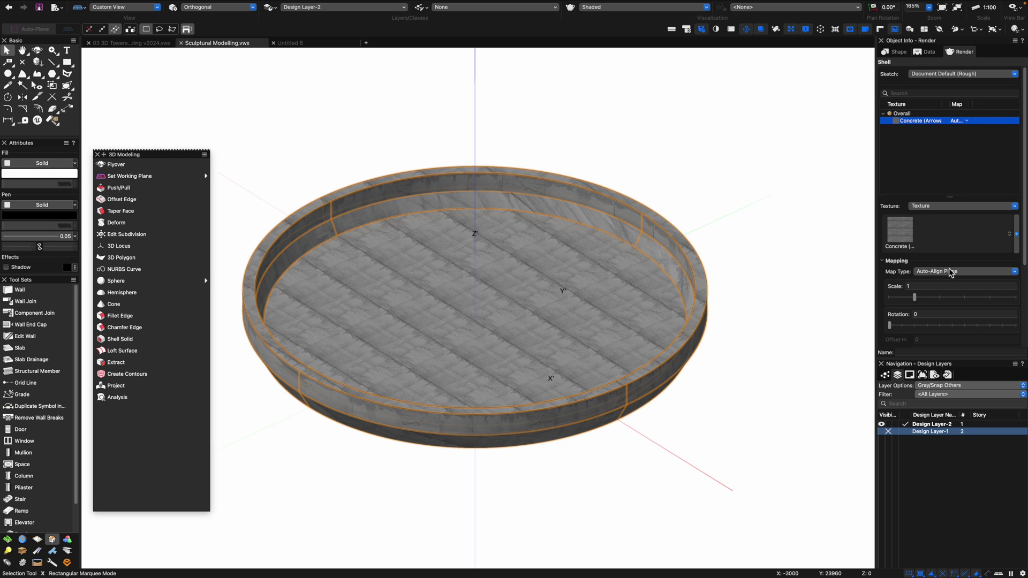
pyautogui.moveTo(915, 297); pyautogui.dragTo(968, 301)
pyautogui.moveTo(891, 328); pyautogui.dragTo(928, 329)
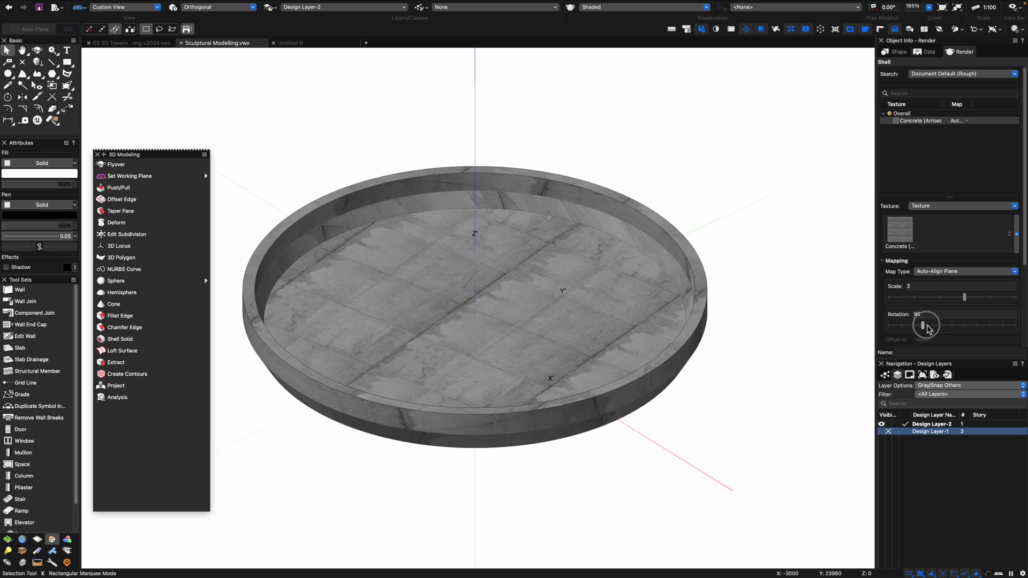
pyautogui.click(673, 136)
# Draw a circle through three points on the outer edge of the shell's rim in the Right Isometric view.
pyautogui.press('super+5')
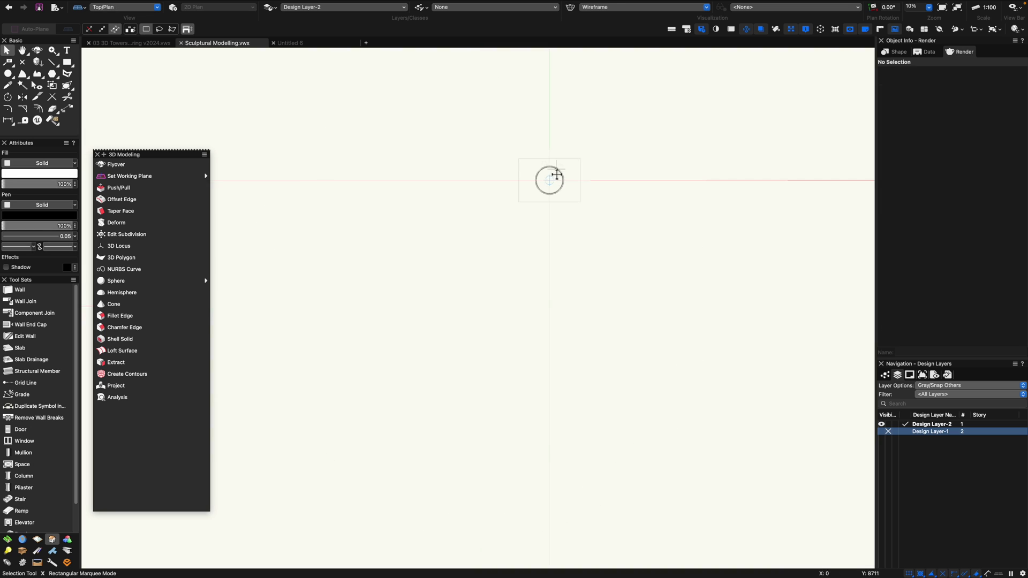
pyautogui.press('super+3')
pyautogui.press('6')
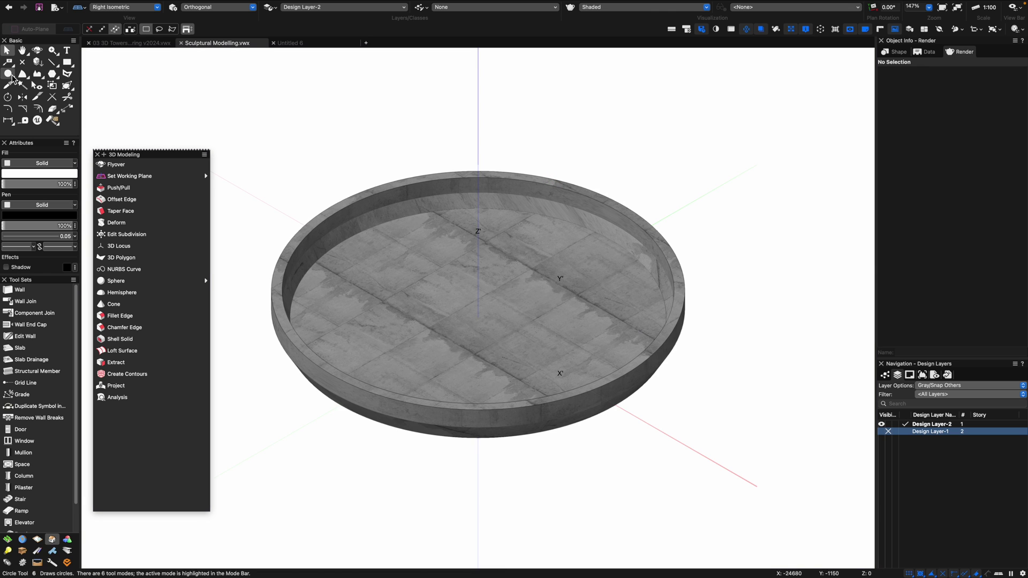
pyautogui.click(335, 206)
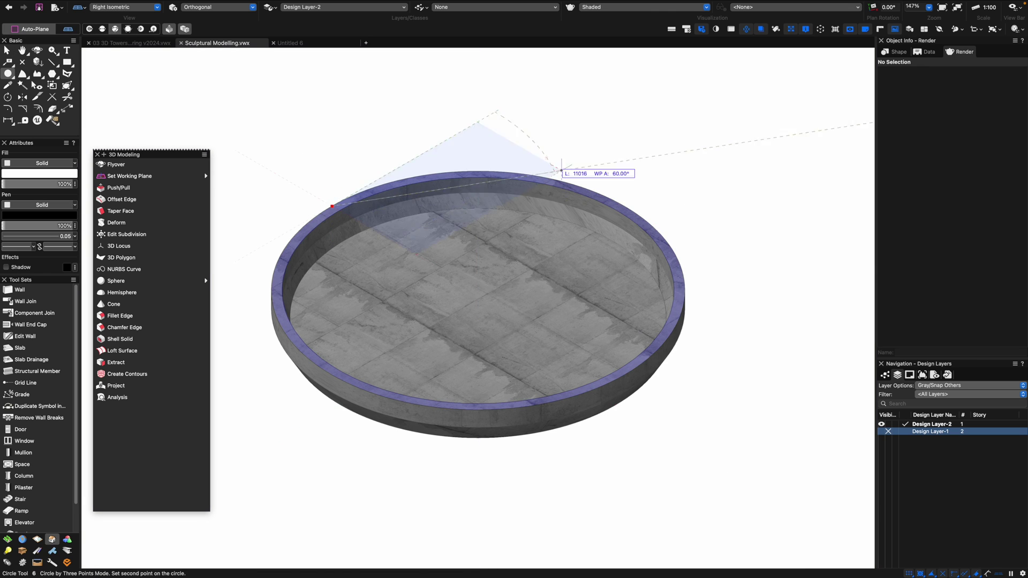
pyautogui.click(650, 223)
pyautogui.click(529, 407)
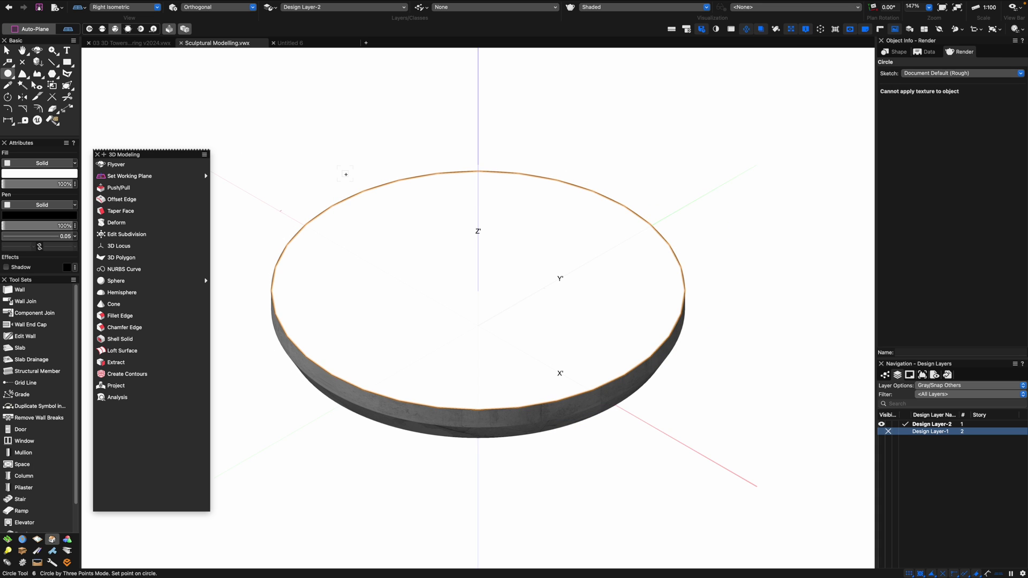
# Try to extrude the rim circle 4 m upward.
pyautogui.moveTo(364, 244); pyautogui.dragTo(357, 116)
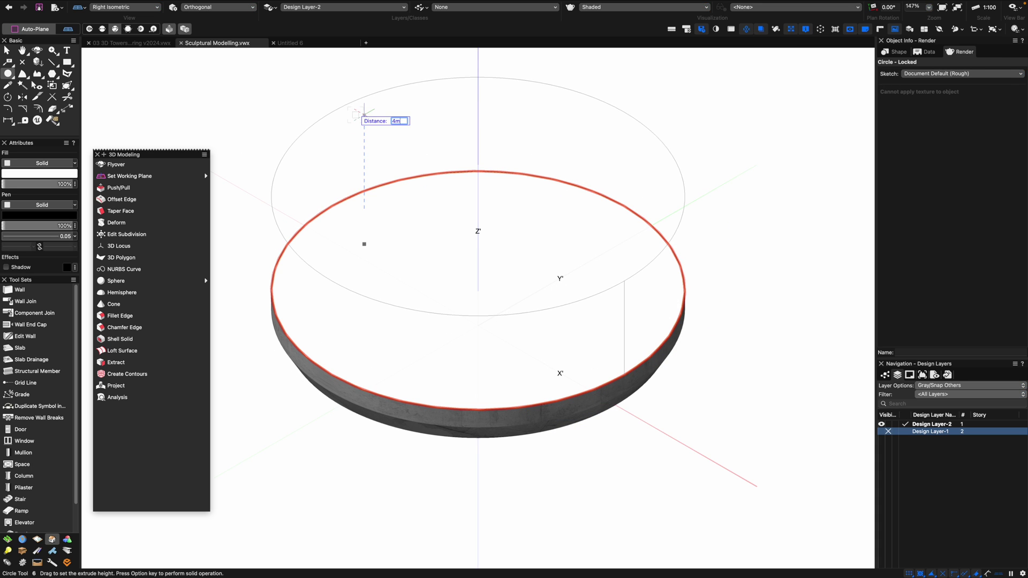
pyautogui.press('Return')
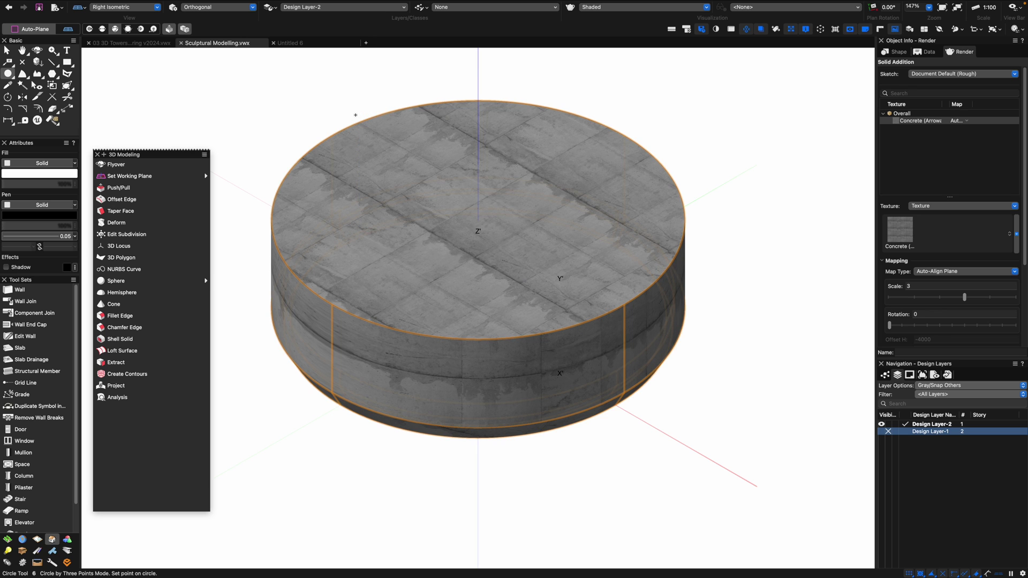
pyautogui.press('x')
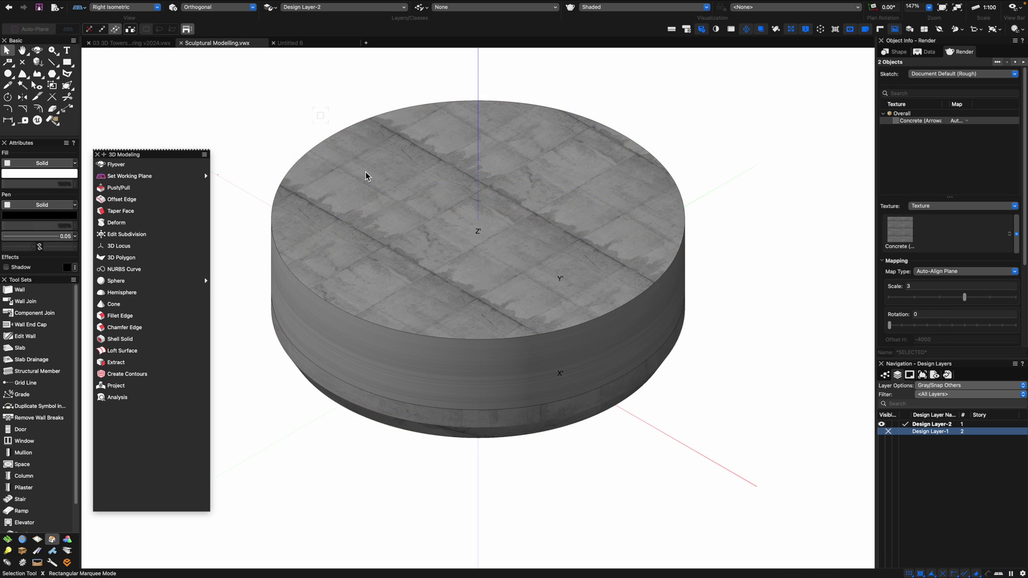
pyautogui.click(342, 125)
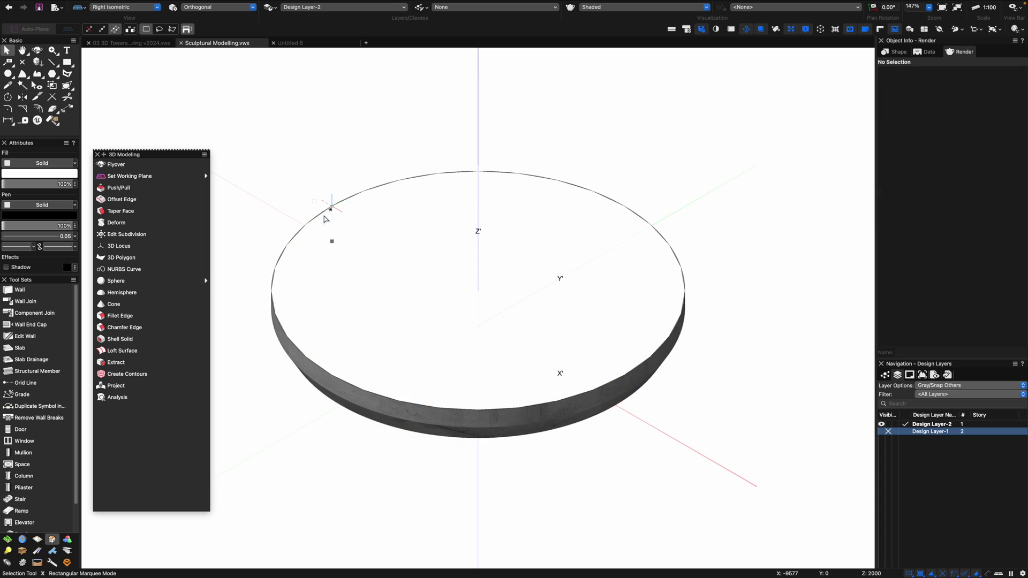
# Redraw the three-point circle along the outer edge of the shell's top rim.
pyautogui.press('6')
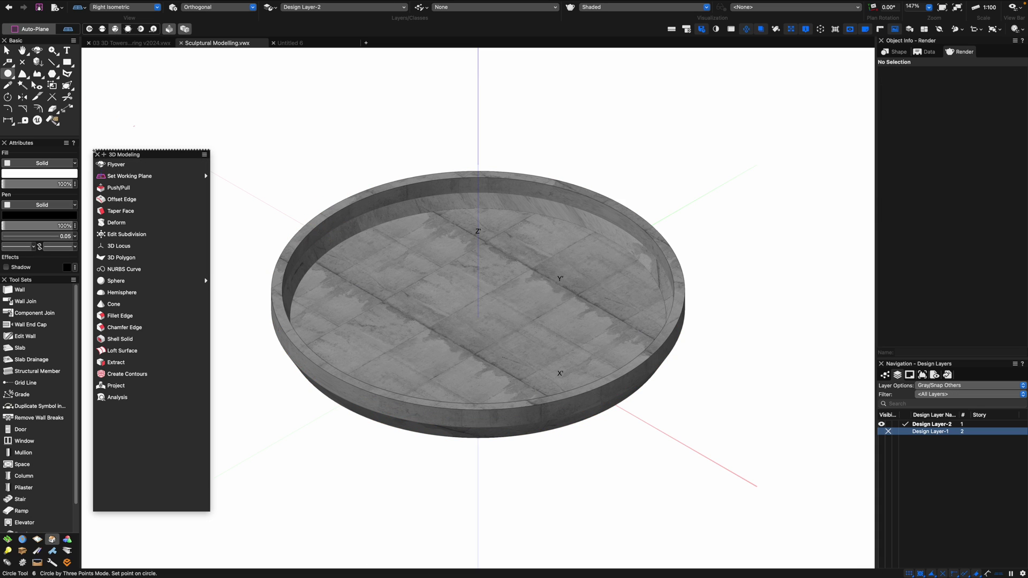
pyautogui.click(347, 197)
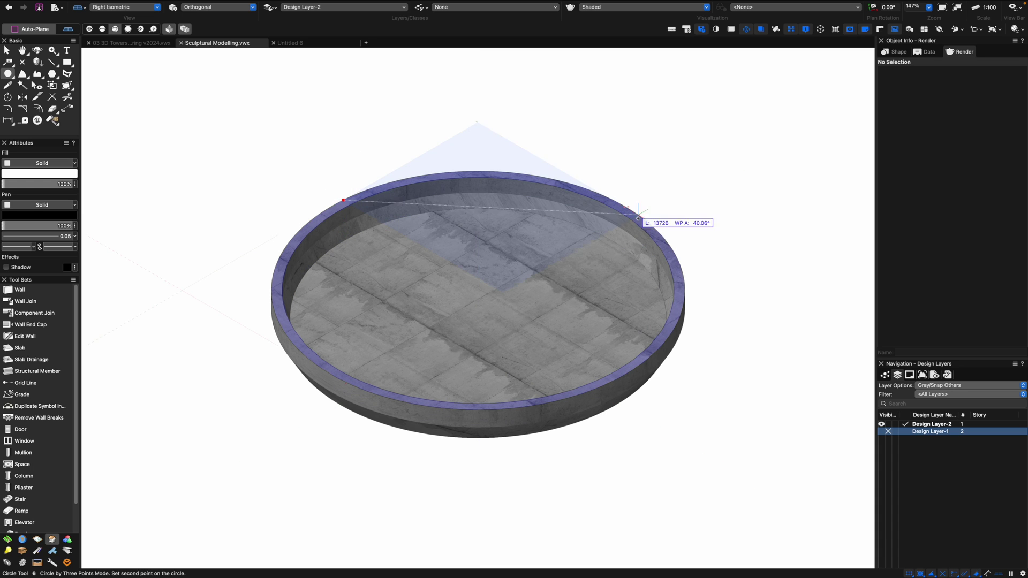
pyautogui.click(663, 235)
pyautogui.click(539, 408)
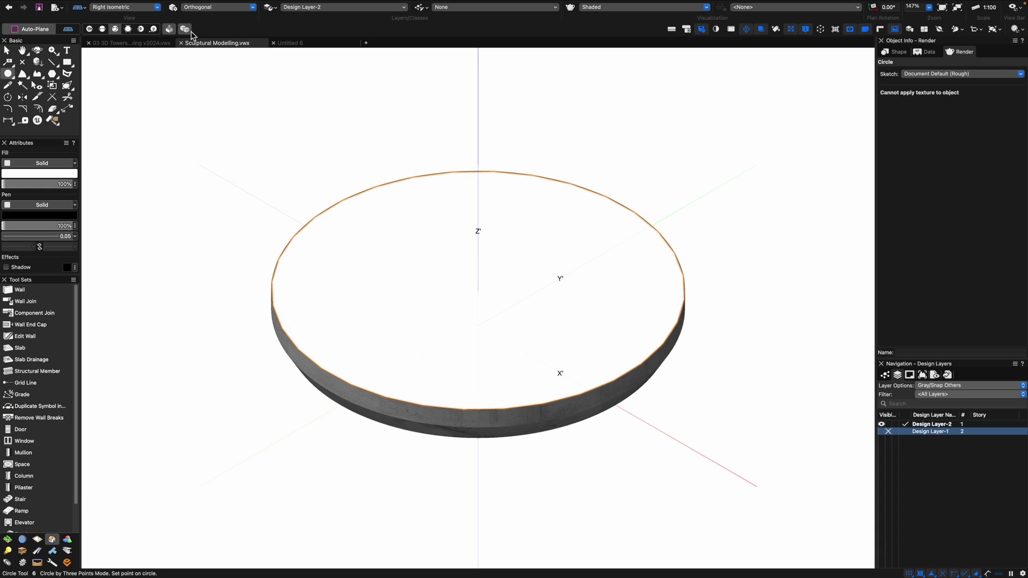
# Extrude the rim circle 4000 mm upward from the shell's top.
pyautogui.moveTo(419, 254); pyautogui.dragTo(399, 144)
pyautogui.write('4000')
pyautogui.press('Return')
pyautogui.press('Return')
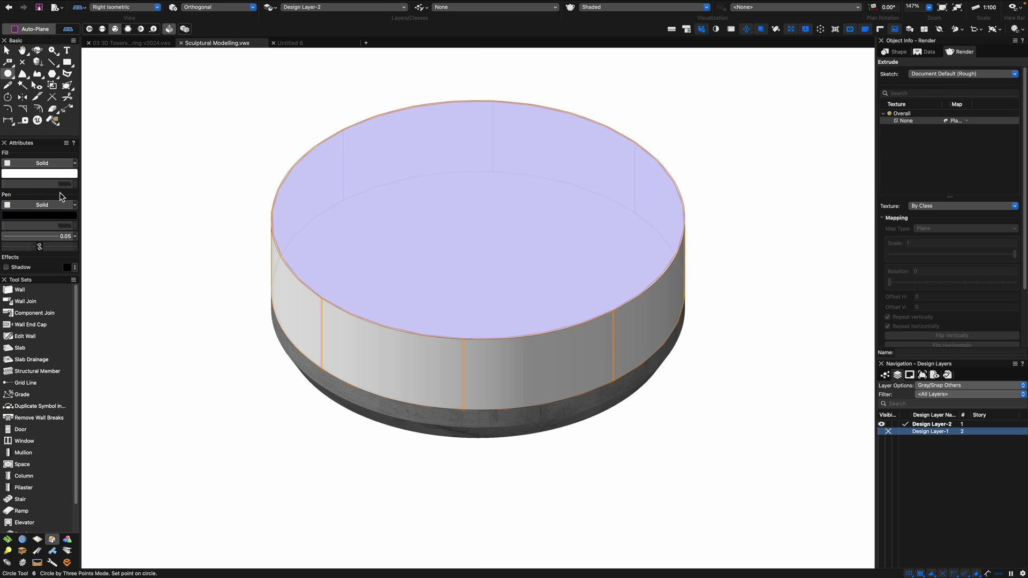
pyautogui.click(48, 163)
pyautogui.click(248, 98)
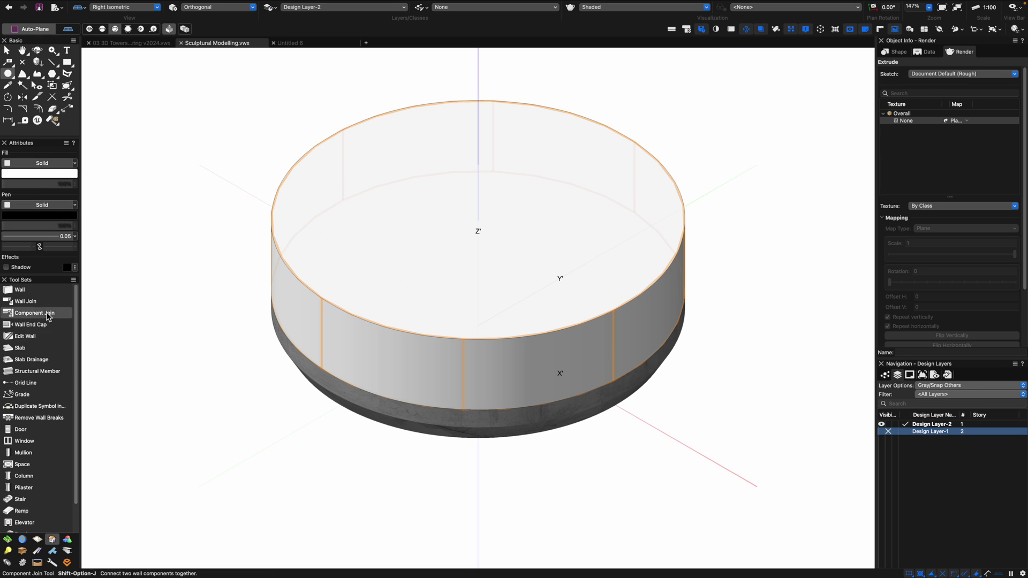
# Try to taper the extruded volume's side faces outward from its lower edge.
pyautogui.click(67, 539)
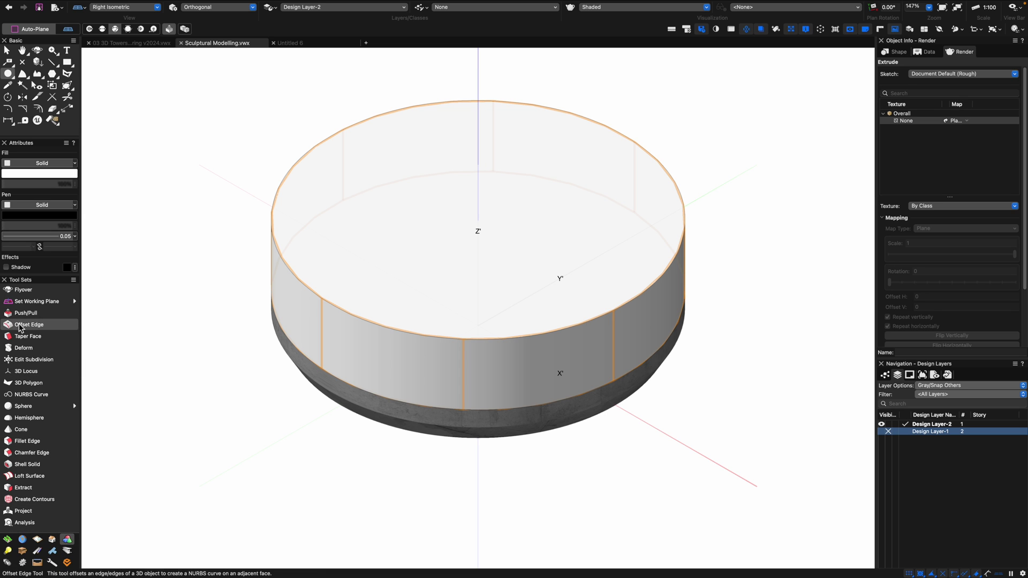
pyautogui.click(25, 336)
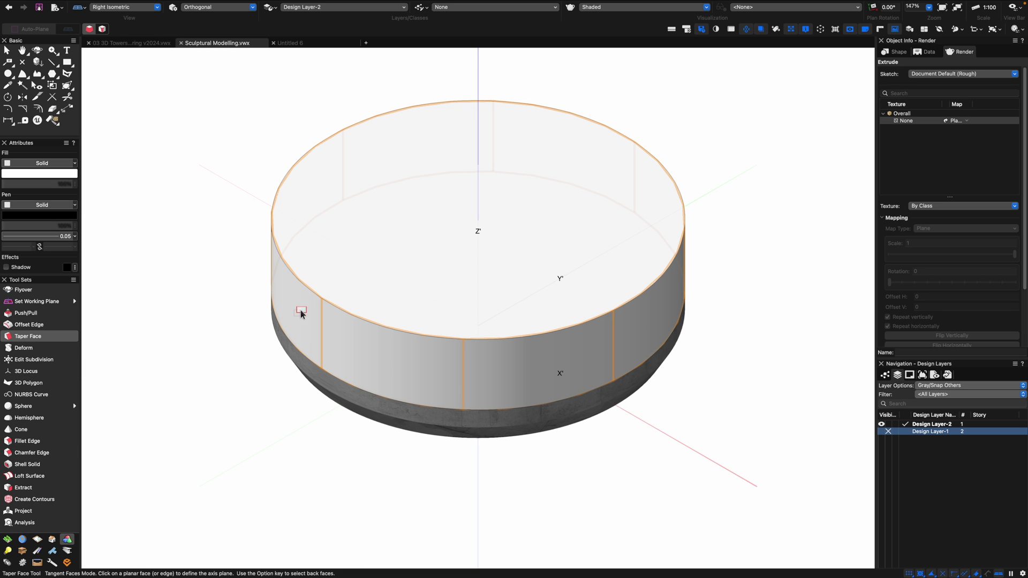
pyautogui.click(318, 365)
pyautogui.moveTo(283, 289); pyautogui.dragTo(260, 257)
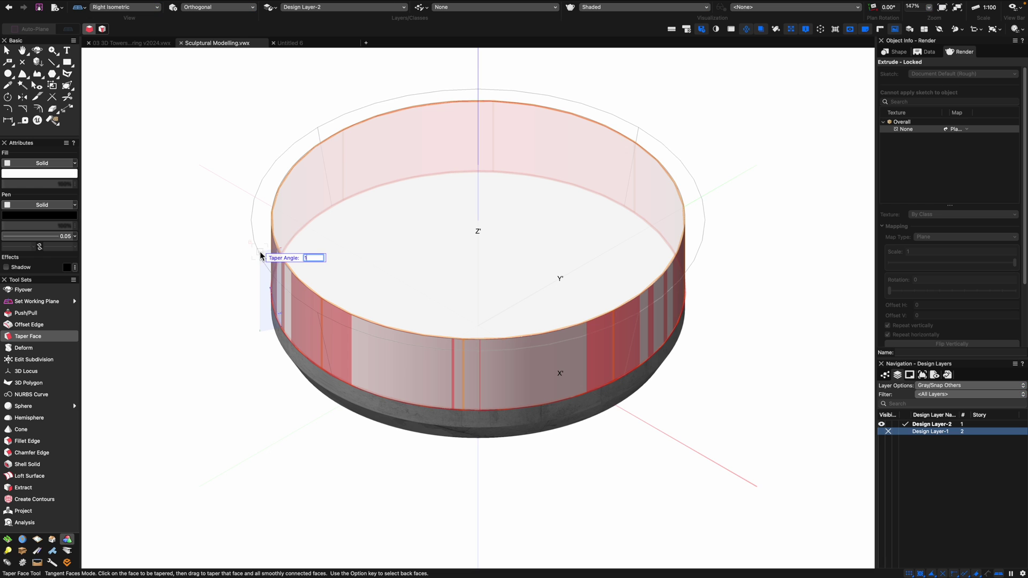
pyautogui.press('Return')
pyautogui.press('super+z')
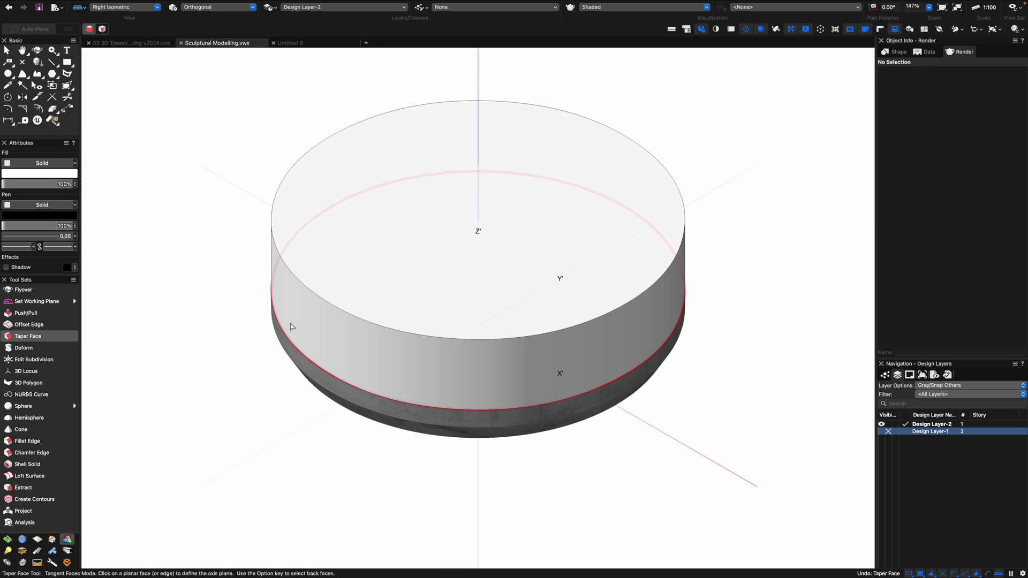
# Taper the extruded volume's side faces by -15° from its lower edge.
pyautogui.click(310, 359)
pyautogui.click(274, 248)
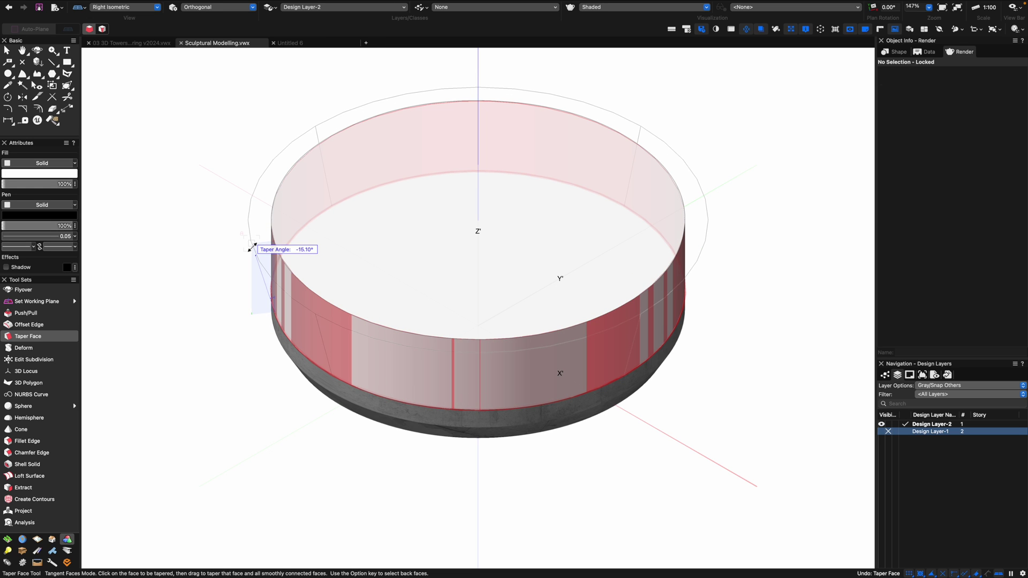
pyautogui.write('-15')
pyautogui.press('Return')
# Extract the tapered outer side faces of the solid as a NURBS surface.
pyautogui.press('c')
pyautogui.moveTo(239, 338); pyautogui.dragTo(80, 437)
pyautogui.click(23, 488)
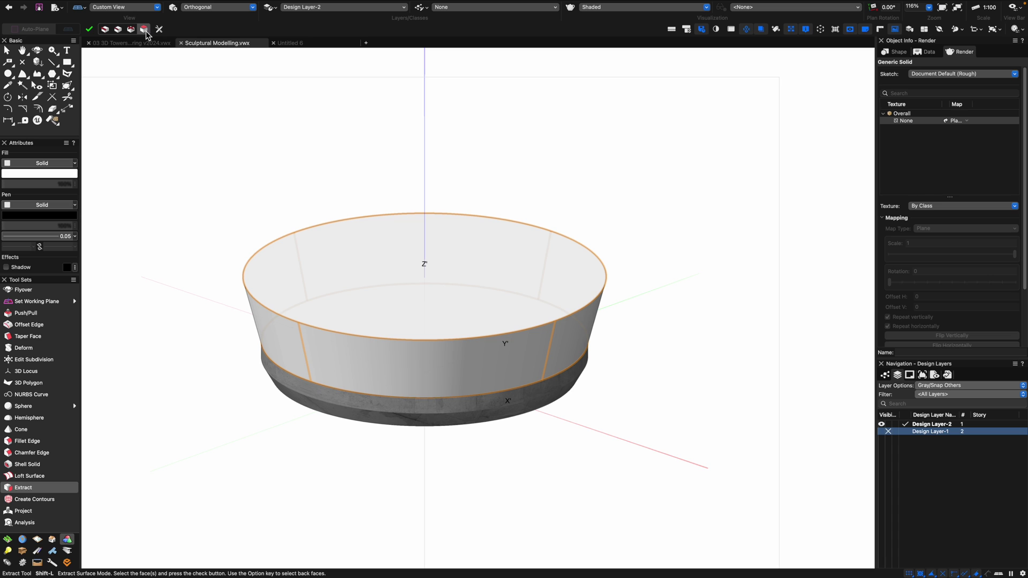
pyautogui.click(159, 30)
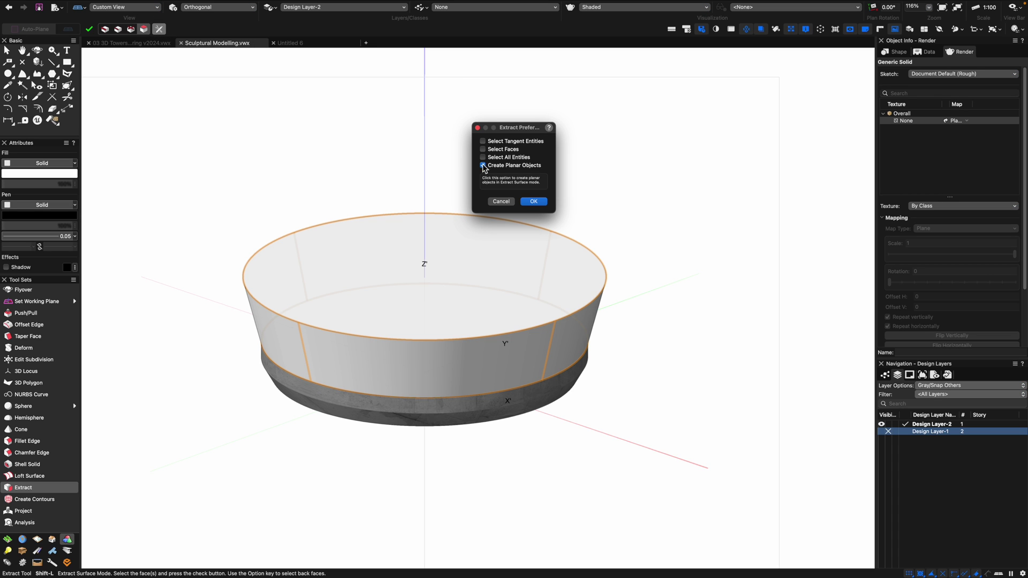
pyautogui.click(534, 202)
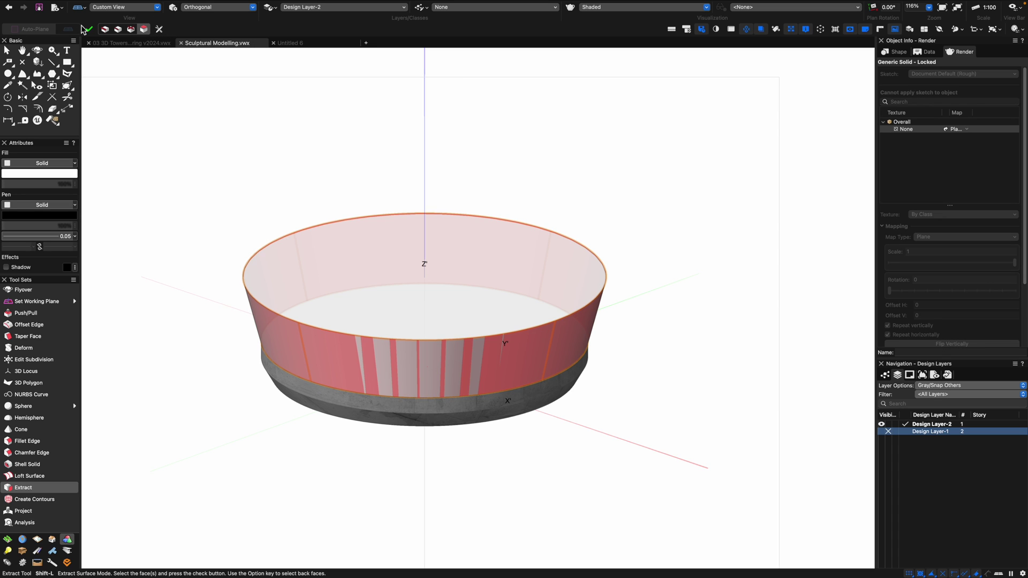
pyautogui.click(90, 29)
# Move the solid away from the extracted surface as a check, and undo the move.
pyautogui.press('x')
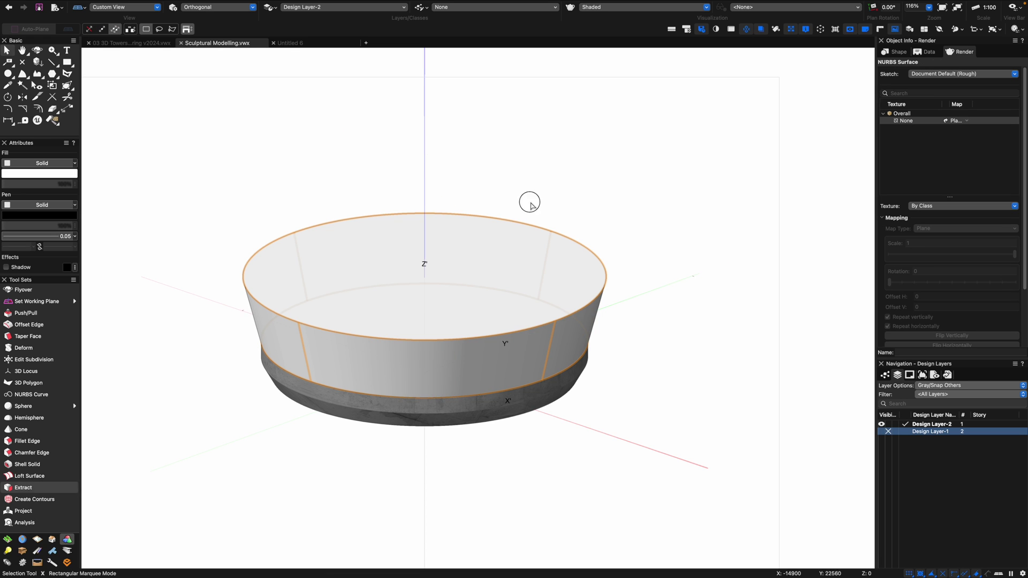
pyautogui.moveTo(471, 255); pyautogui.dragTo(590, 185)
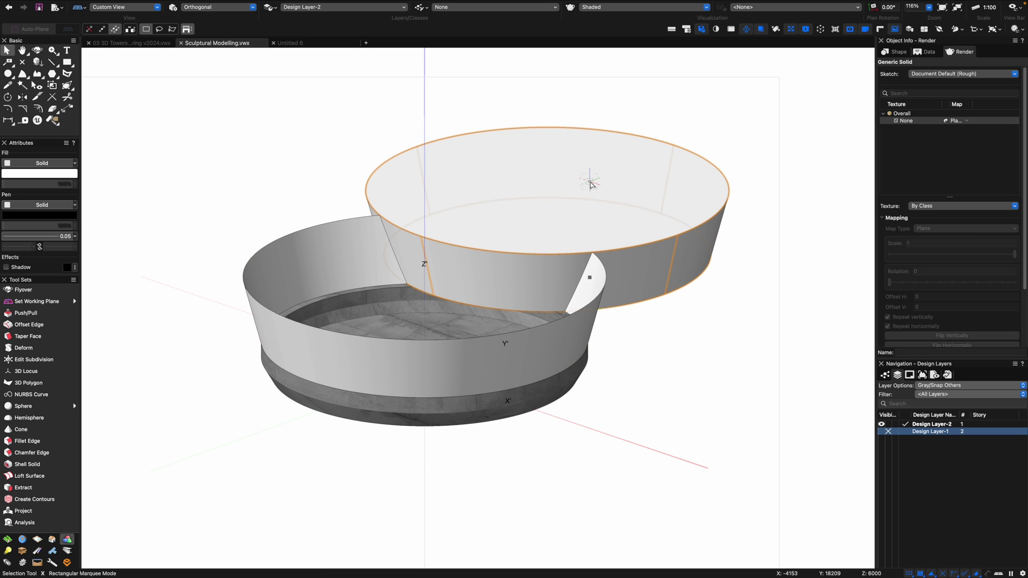
pyautogui.press('super+z')
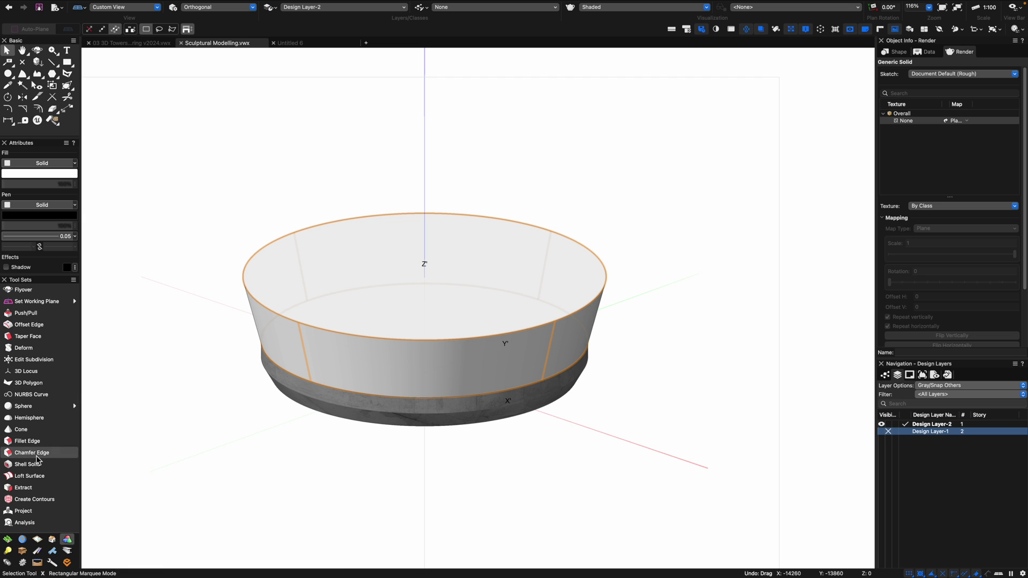
# Select the extracted NURBS surface among the overlapping objects and set its fill colour to blue.
pyautogui.press('3')
pyautogui.click(299, 255)
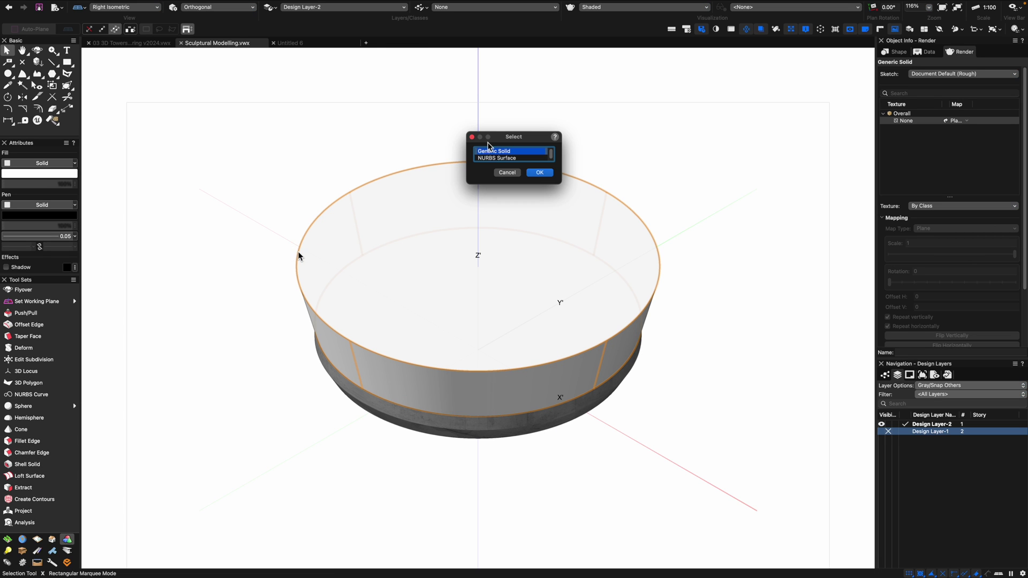
pyautogui.click(500, 158)
pyautogui.click(540, 176)
pyautogui.click(540, 179)
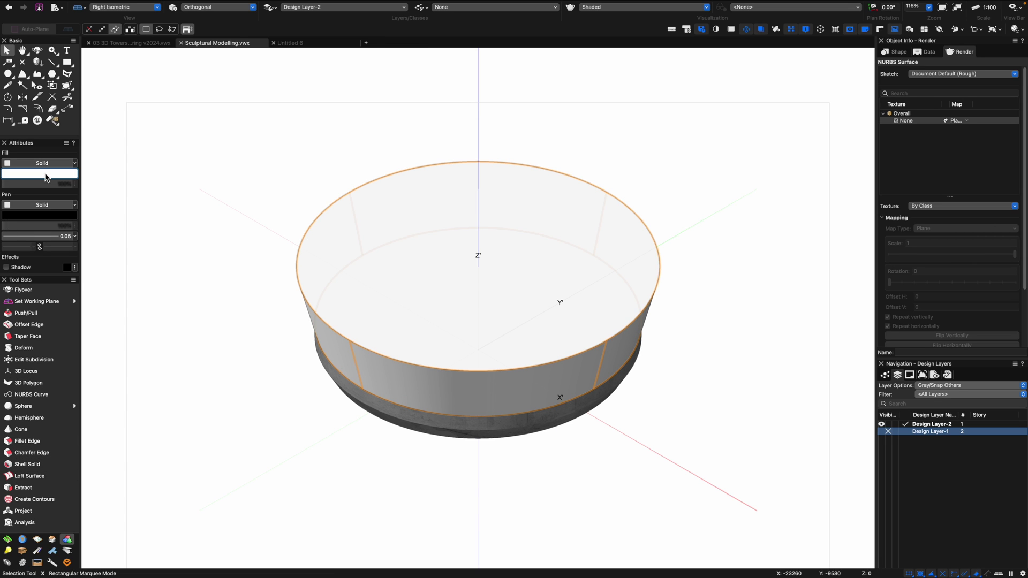
pyautogui.click(46, 174)
pyautogui.click(98, 205)
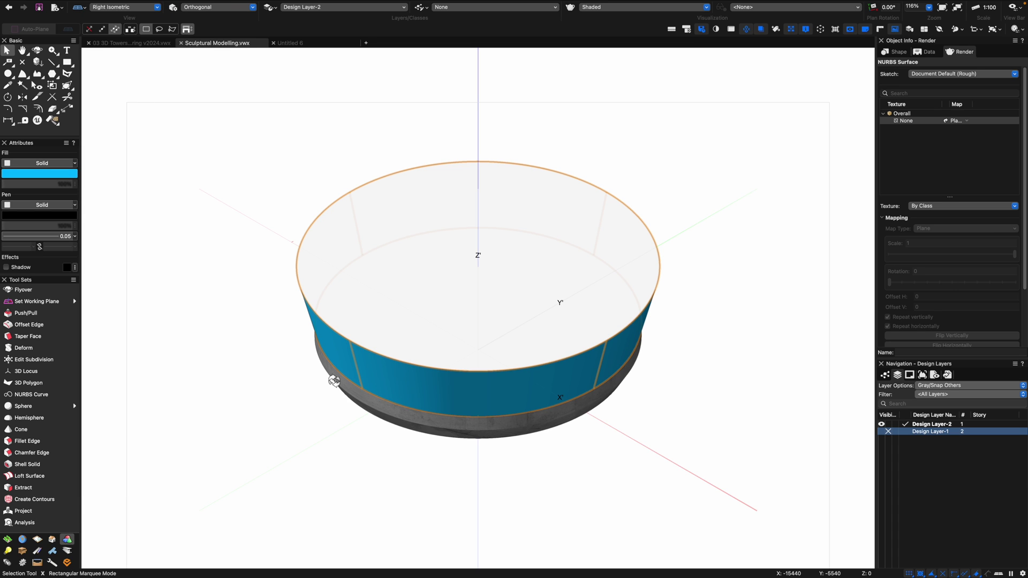
# Select the tapered generic solid among the overlapping objects, group it and enter the group for editing.
pyautogui.keyDown('ctrl'); pyautogui.moveTo(334, 380); pyautogui.dragTo(348, 333, button='middle'); pyautogui.keyUp('ctrl')
pyautogui.press('x')
pyautogui.press('x')
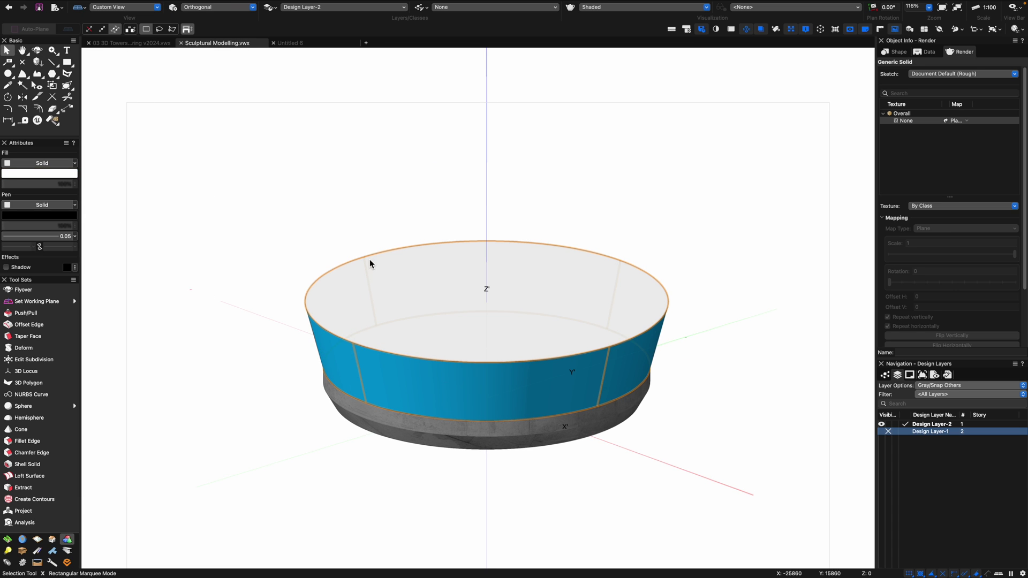
pyautogui.click(320, 283)
pyautogui.click(500, 158)
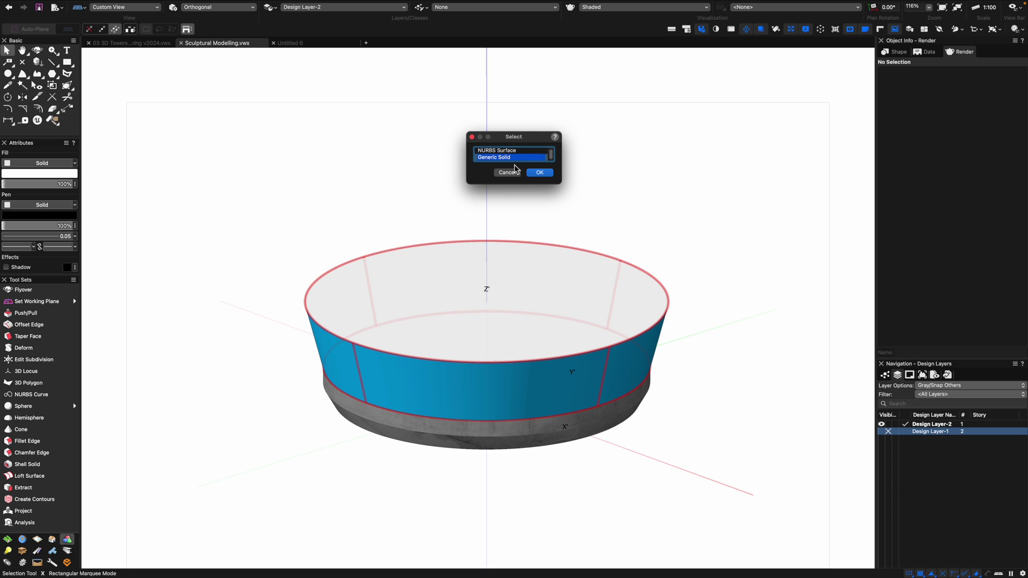
pyautogui.click(539, 172)
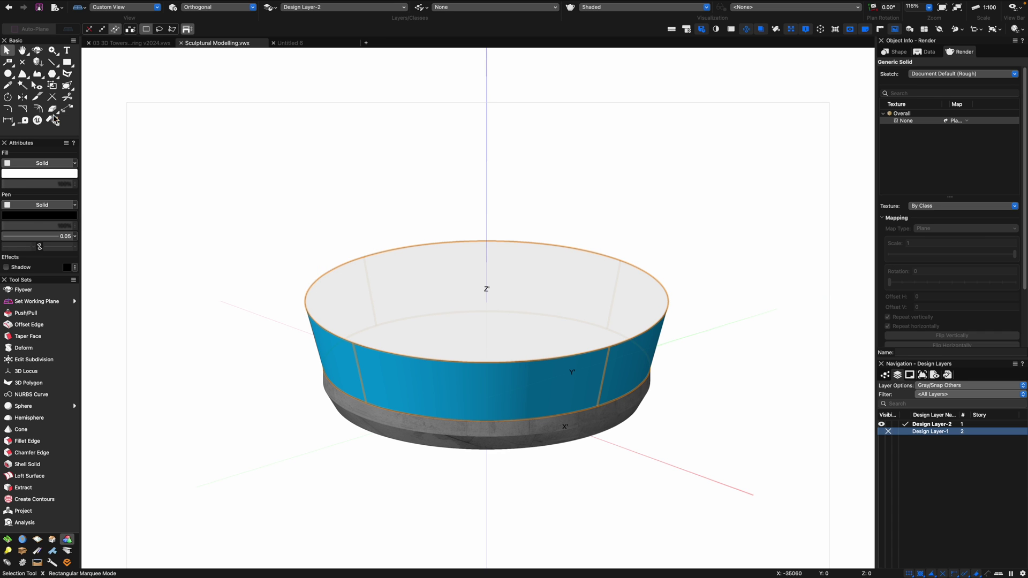
pyautogui.press('super+bracketleft')
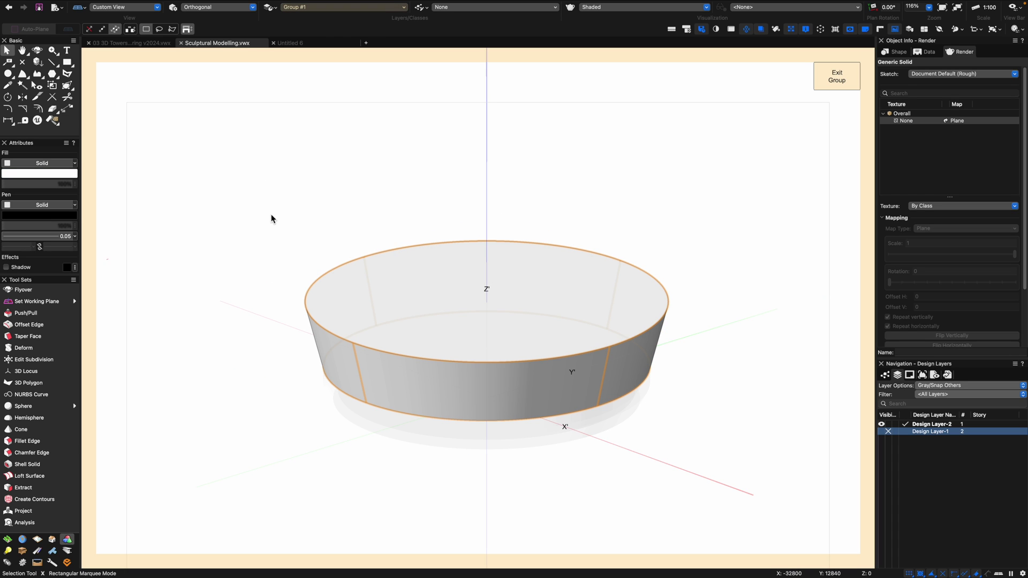
# Try to shell the tapered solid at 500 mm thickness with its bottom face as the opening.
pyautogui.click(27, 464)
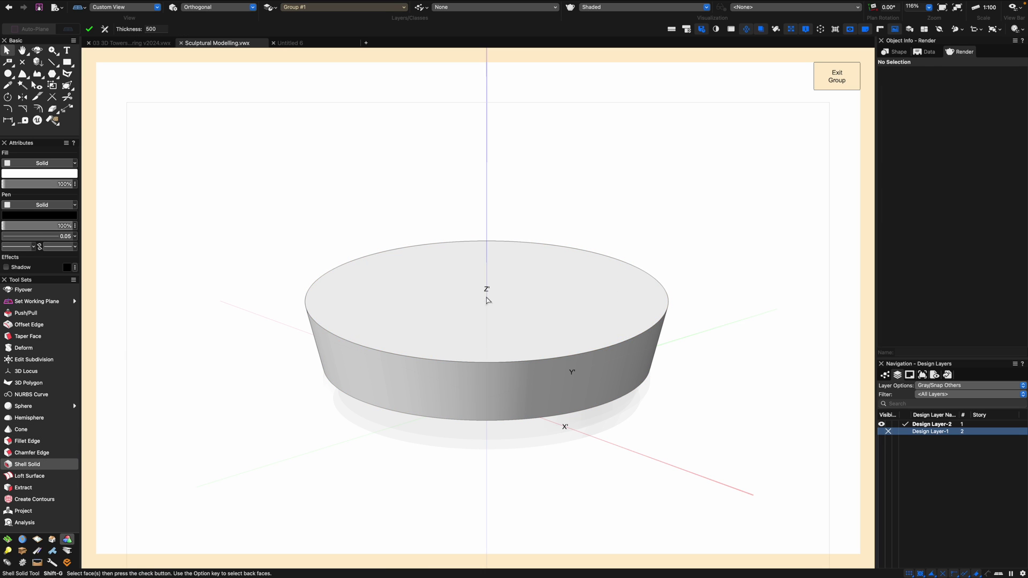
pyautogui.click(409, 320)
pyautogui.keyDown('alt'); pyautogui.click(393, 405); pyautogui.keyUp('alt')
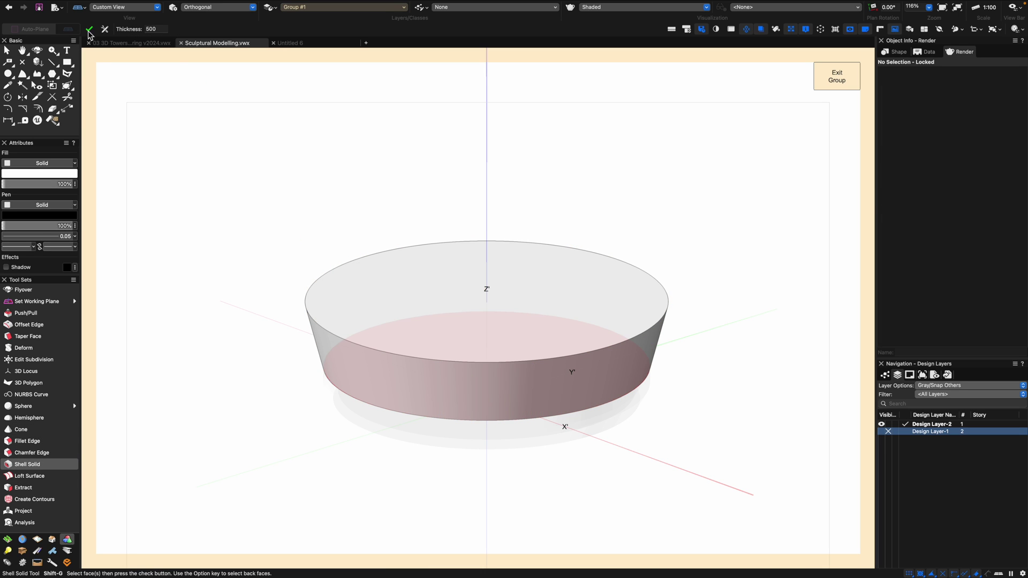
pyautogui.click(89, 30)
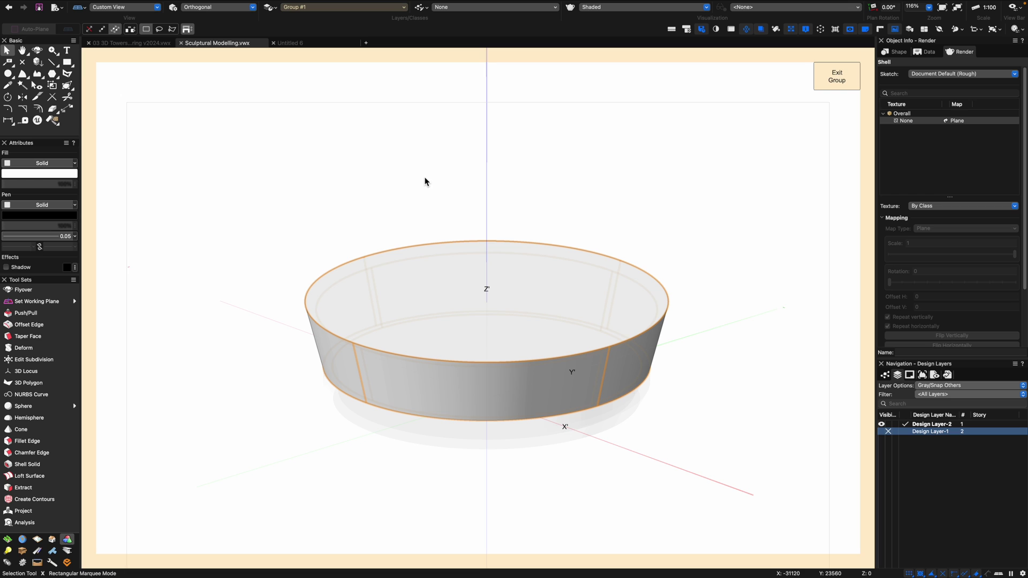
# Shell the tapered solid at 500 mm thickness with its top face as the opening.
pyautogui.click(11, 465)
pyautogui.click(397, 339)
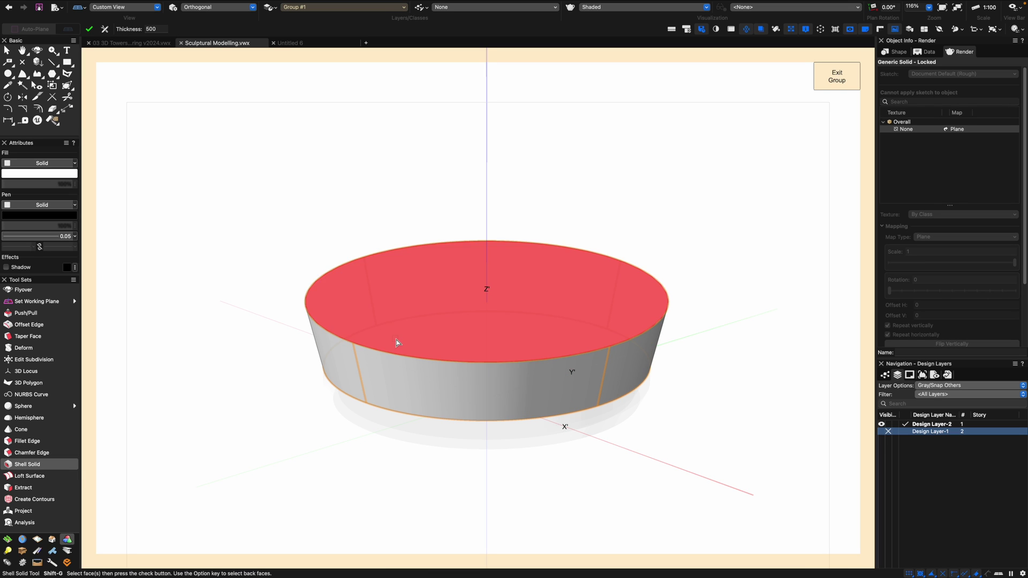
pyautogui.click(90, 29)
pyautogui.press('x')
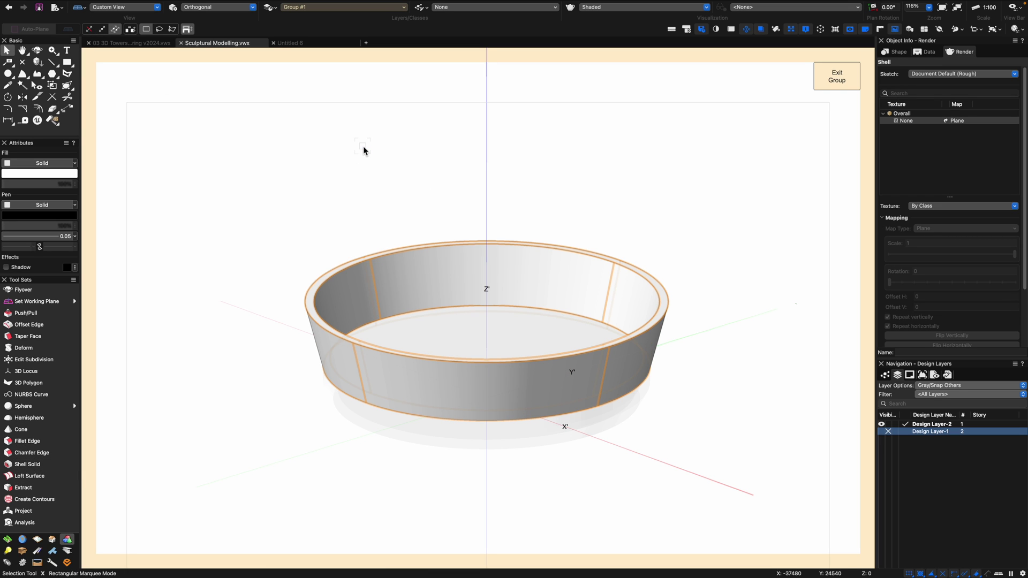
# Draw a circle by radius from the centre of the shell's inner floor, slightly inside the floor's edge.
pyautogui.press('KP_3')
pyautogui.press('6')
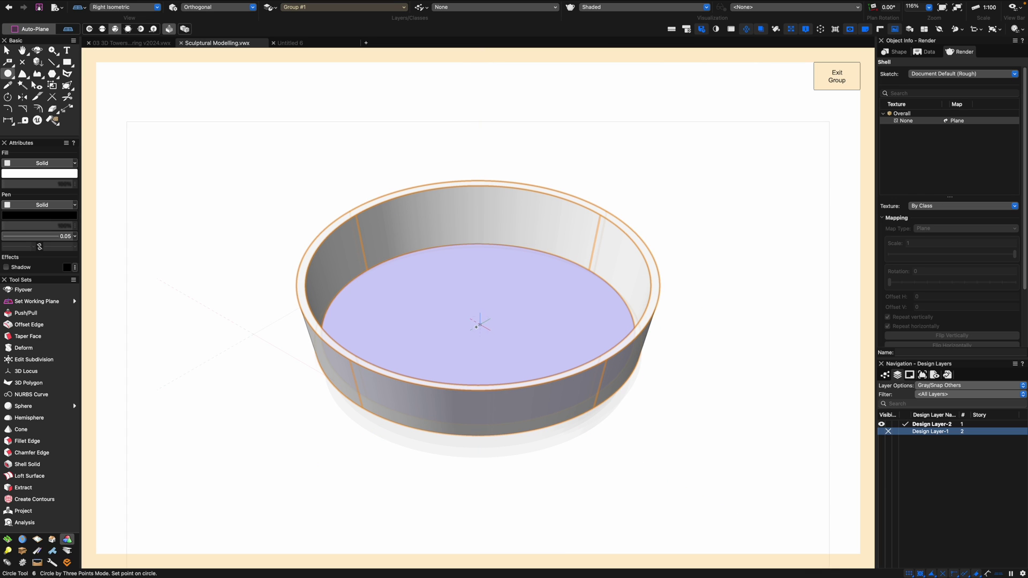
pyautogui.click(477, 328)
pyautogui.click(89, 29)
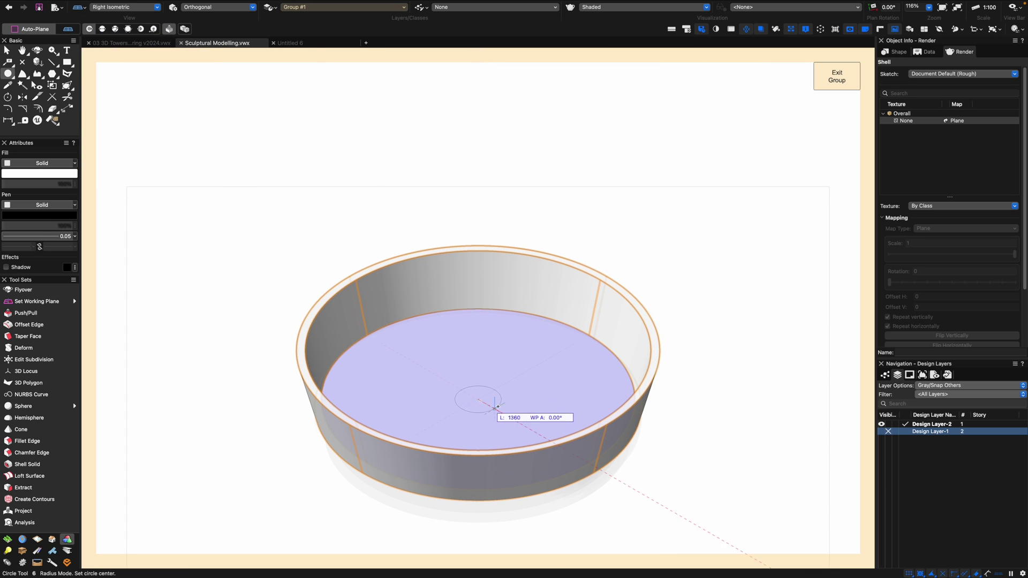
pyautogui.click(442, 320)
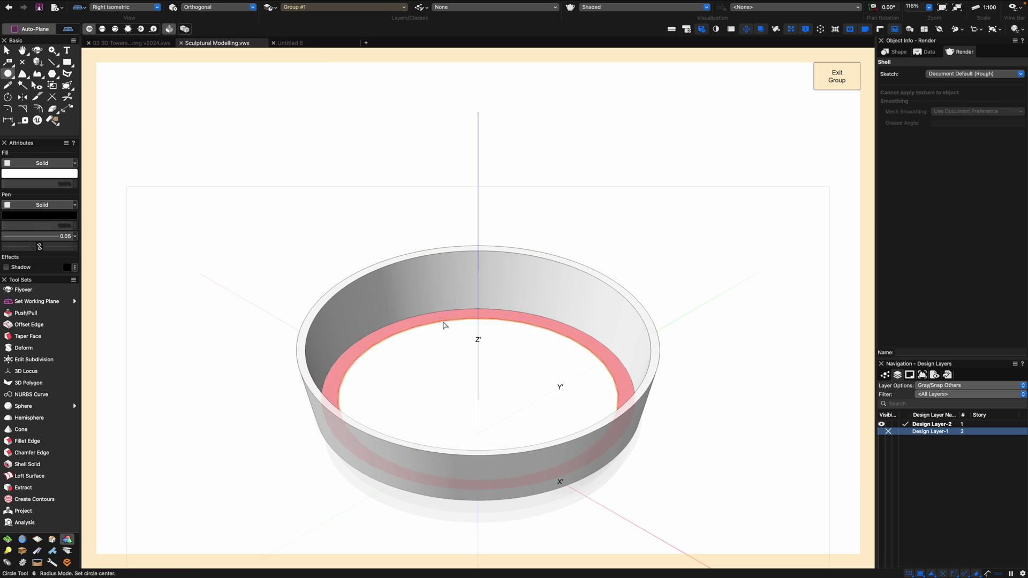
# Push the floor circle down through the shell to cut a round opening in its base.
pyautogui.click(185, 30)
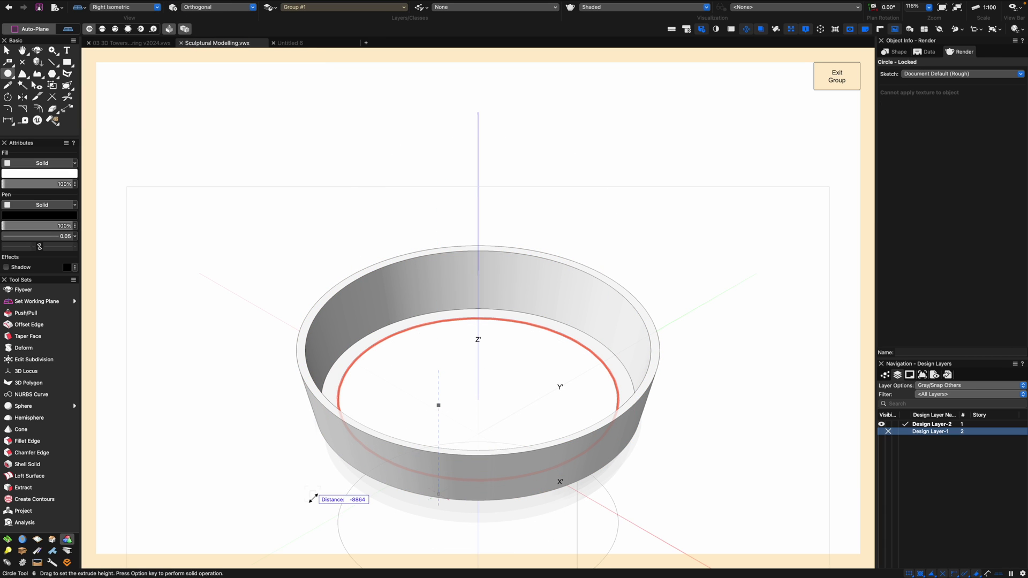
pyautogui.click(312, 499)
pyautogui.press('x')
pyautogui.press('x')
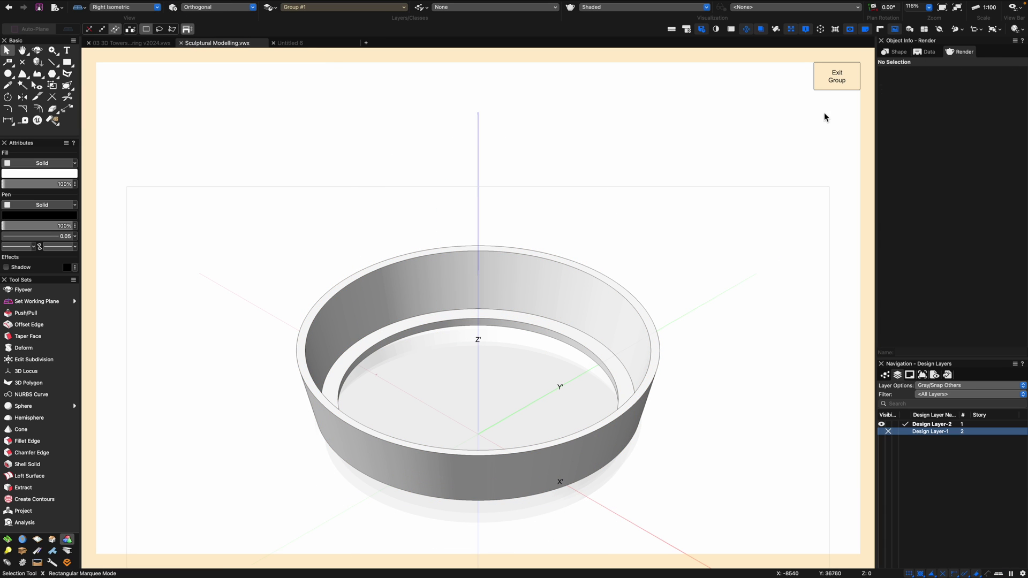
# Try to place a rectangle 600 mm wide and 3 m high just above the rings' centre in Top/Plan view.
pyautogui.press('super+5')
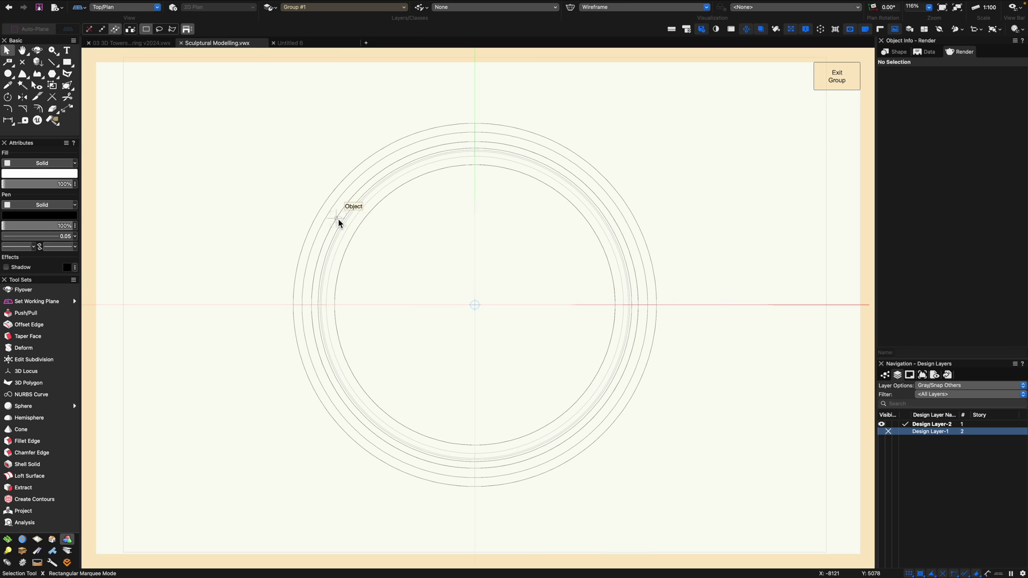
pyautogui.press('4')
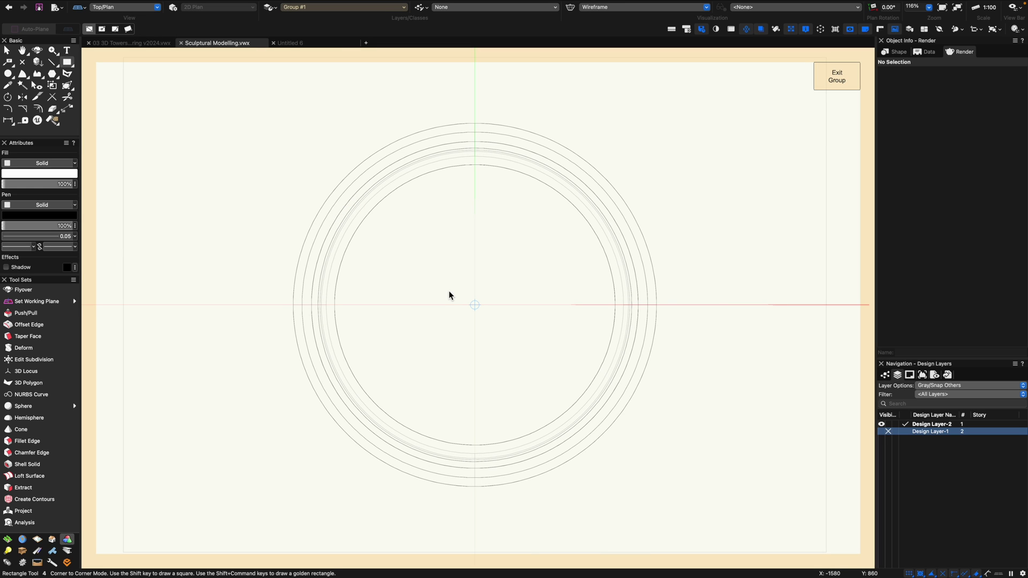
pyautogui.press('Return')
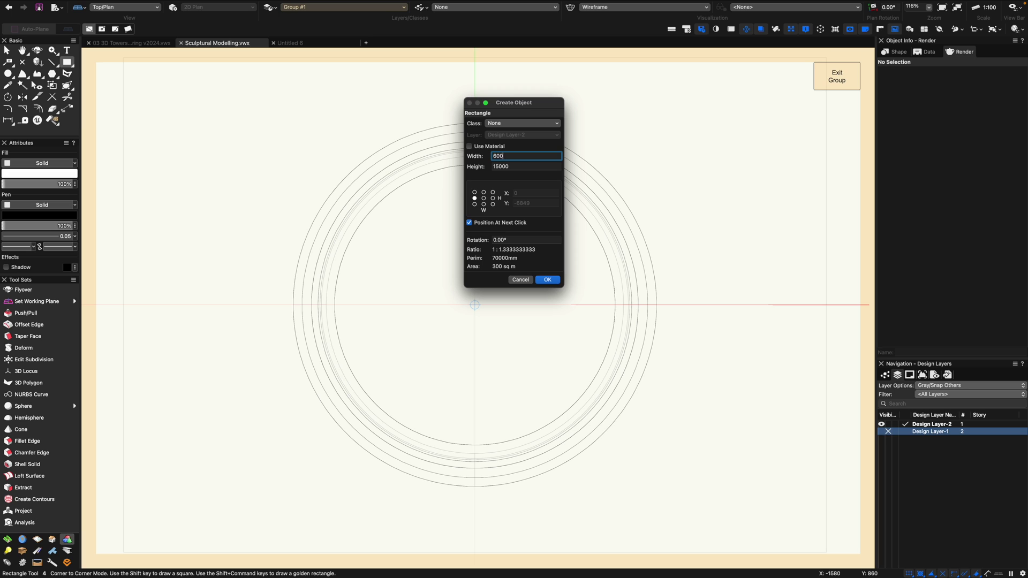
pyautogui.press('Tab')
pyautogui.write('3m')
pyautogui.press('Return')
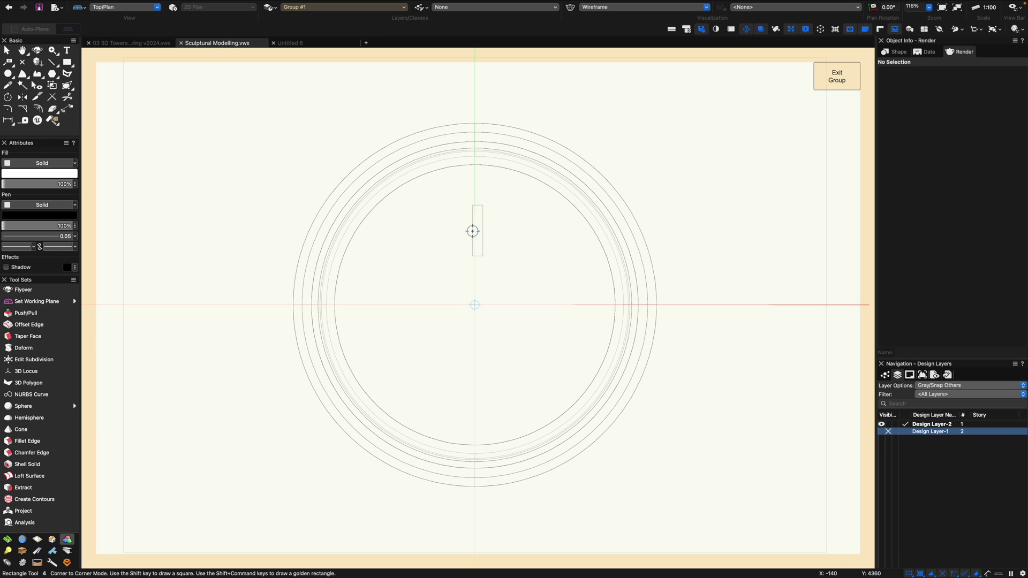
pyautogui.click(473, 279)
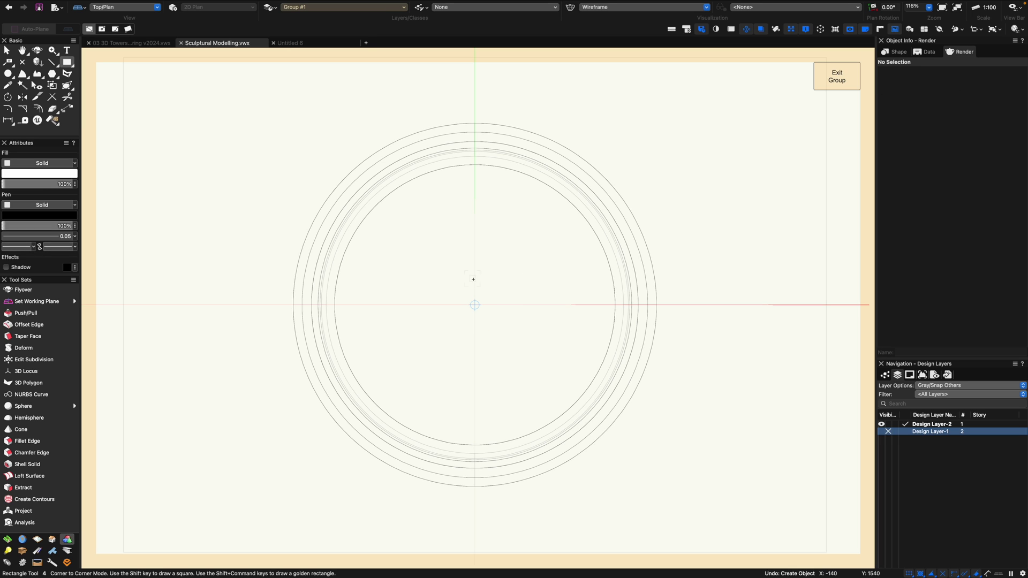
# Place a 600 by 3000 mm rectangle centred on the origin, and move and lengthen it along the vertical axis to span the rings.
pyautogui.press('Return')
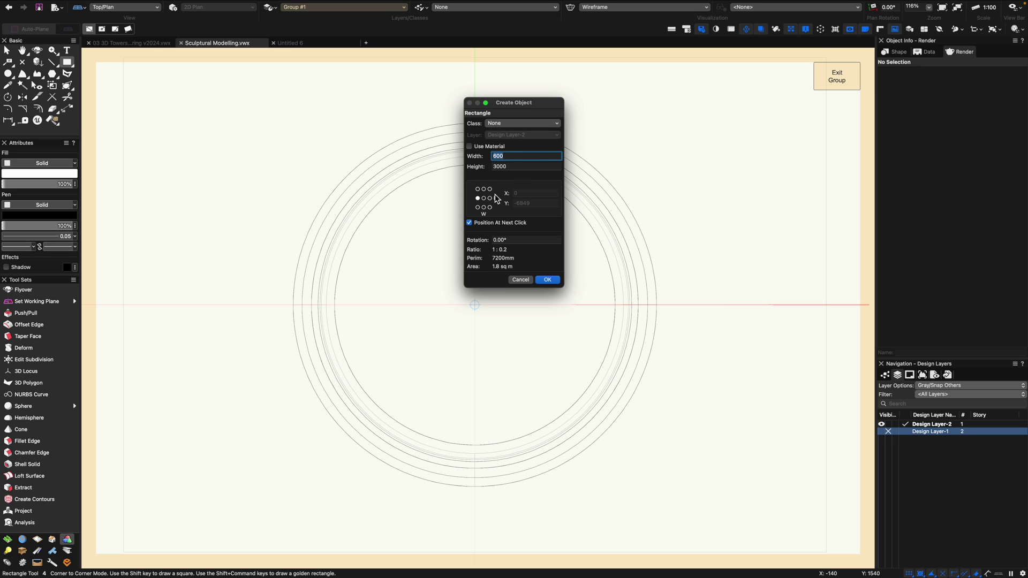
pyautogui.click(546, 280)
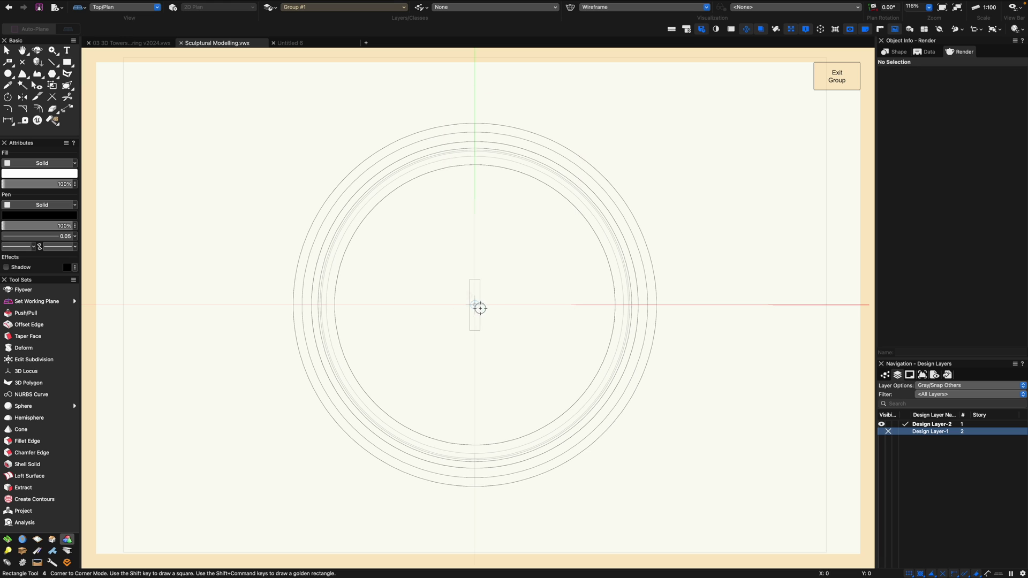
pyautogui.click(475, 305)
pyautogui.press('x')
pyautogui.moveTo(475, 330); pyautogui.dragTo(476, 183)
# Try a circular array of the rectangle about the rings' centre with 12 duplicates at 360/12 degrees, without rotating the duplicates.
pyautogui.click(87, 4)
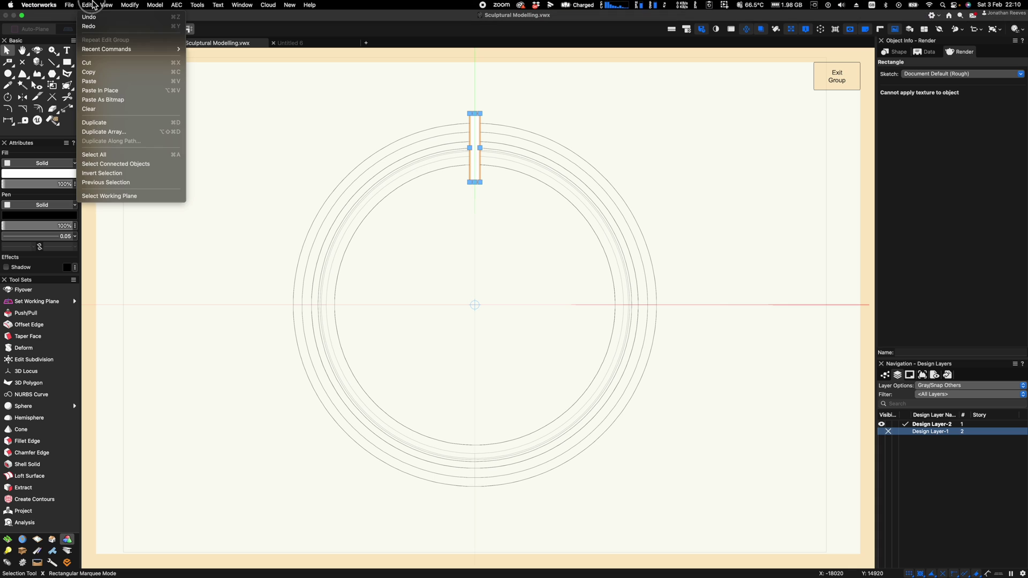
pyautogui.click(123, 132)
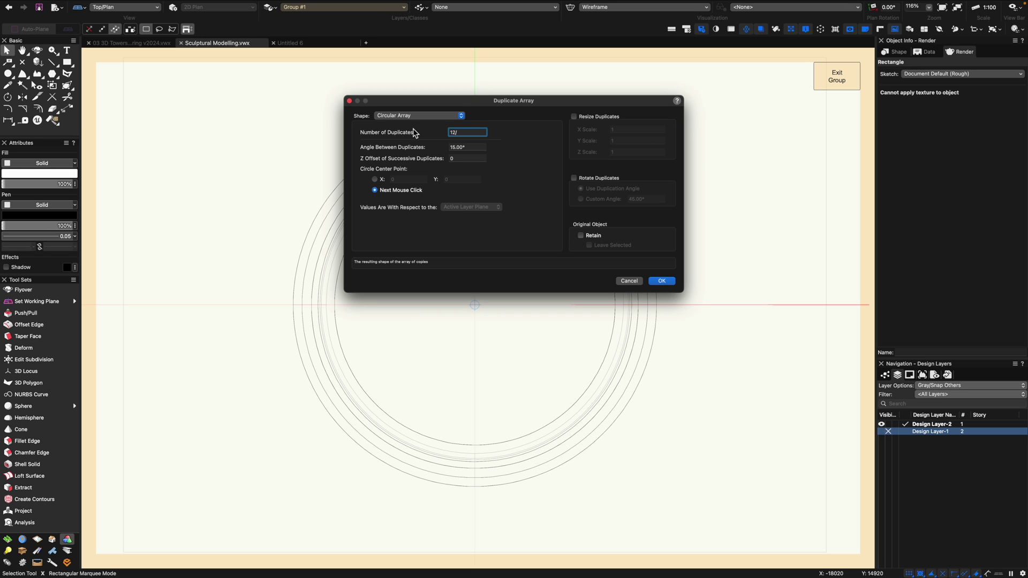
pyautogui.press('Tab')
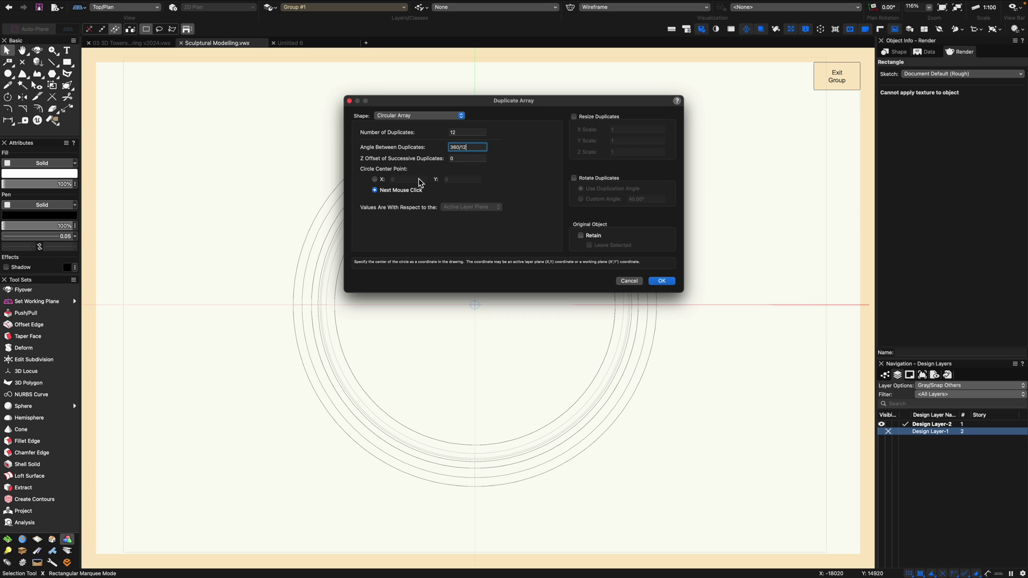
pyautogui.click(662, 281)
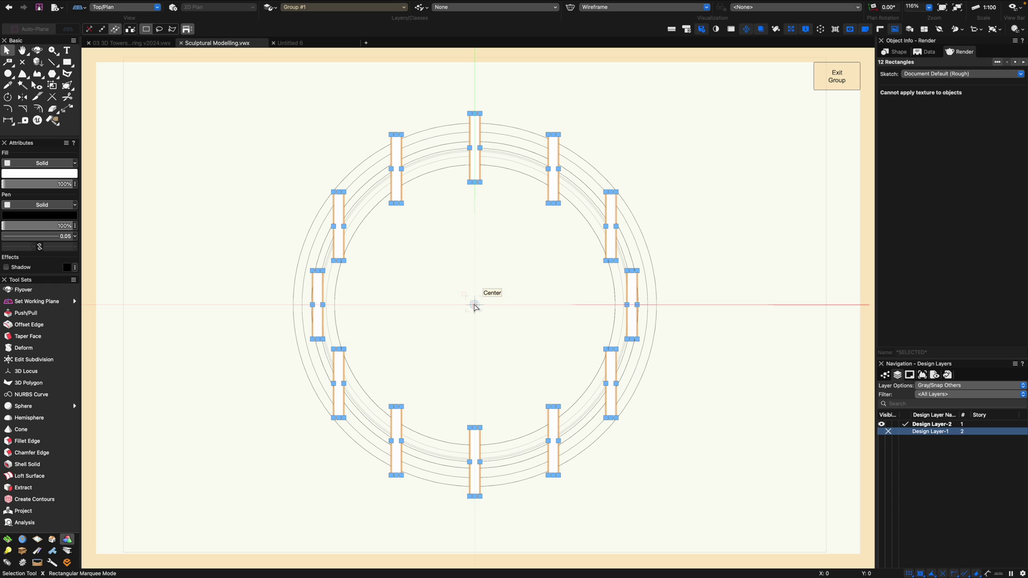
pyautogui.press('super+z')
# Array the rectangle circularly about the rings' centre with 12 duplicates at 30°, rotating the duplicates and not retaining the original.
pyautogui.click(86, 5)
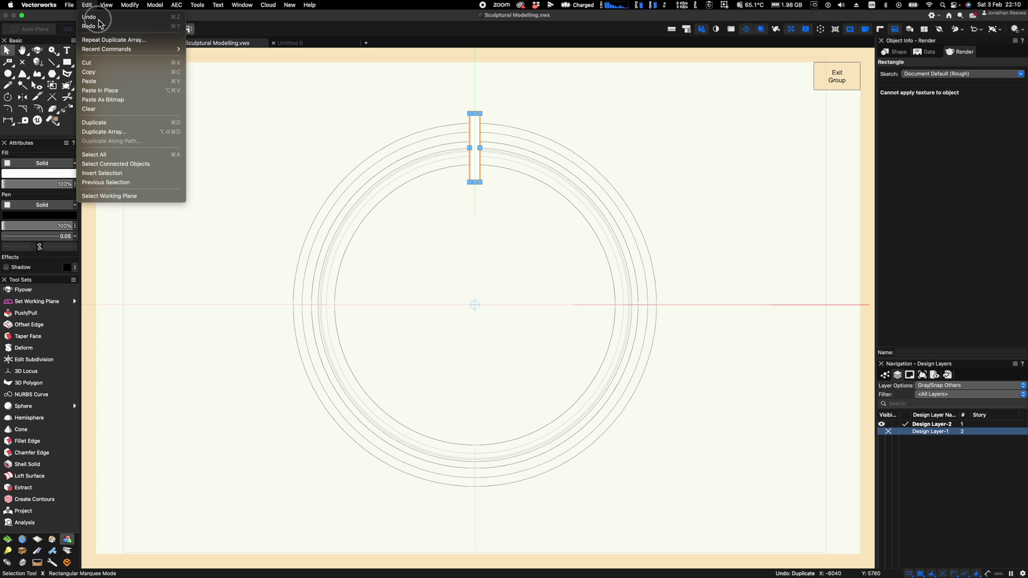
pyautogui.click(132, 135)
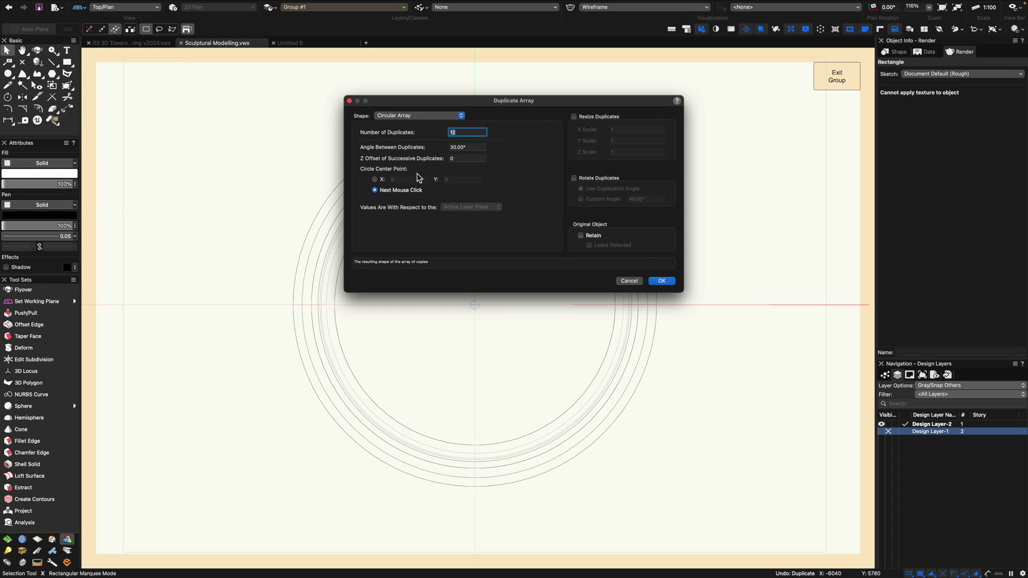
pyautogui.click(575, 178)
pyautogui.click(664, 281)
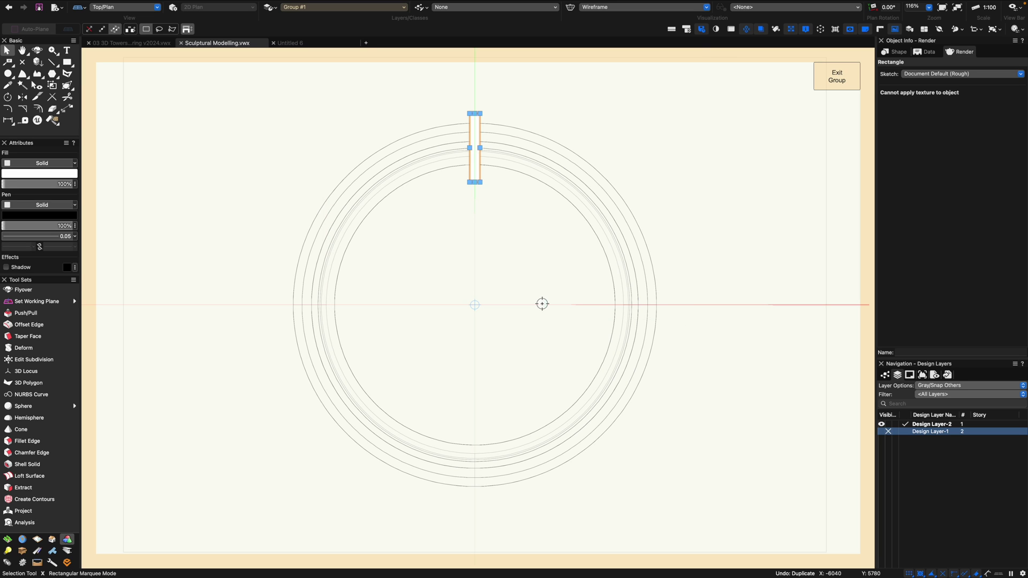
pyautogui.click(475, 305)
# Extrude the twelve rectangles about 6000 mm high and move the extrusion up 2000 mm in Front view.
pyautogui.press('KP_3')
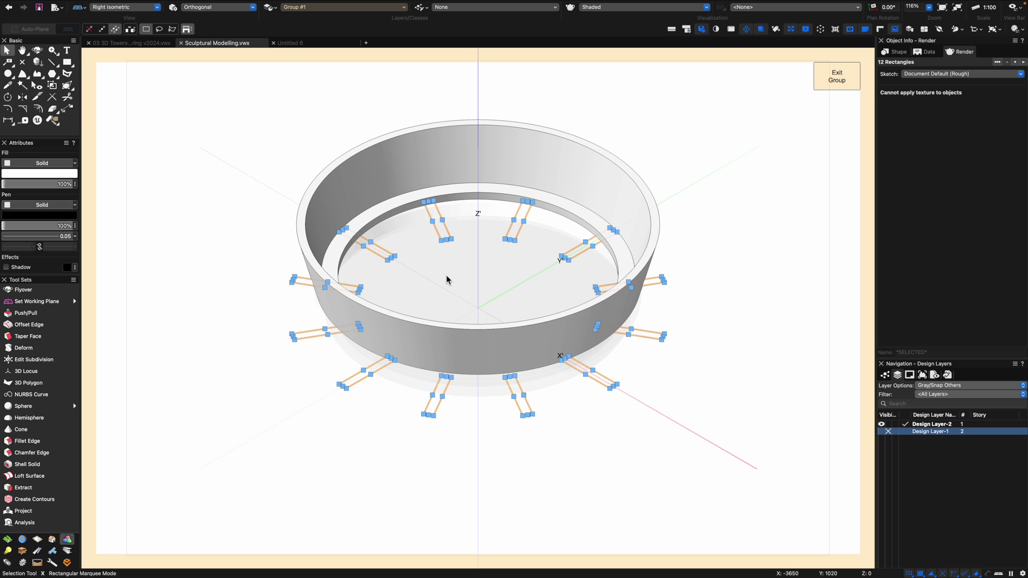
pyautogui.press('super+e')
pyautogui.press('Return')
pyautogui.press('KP_2')
pyautogui.press('super+alt+m')
pyautogui.write('2000')
pyautogui.press('Return')
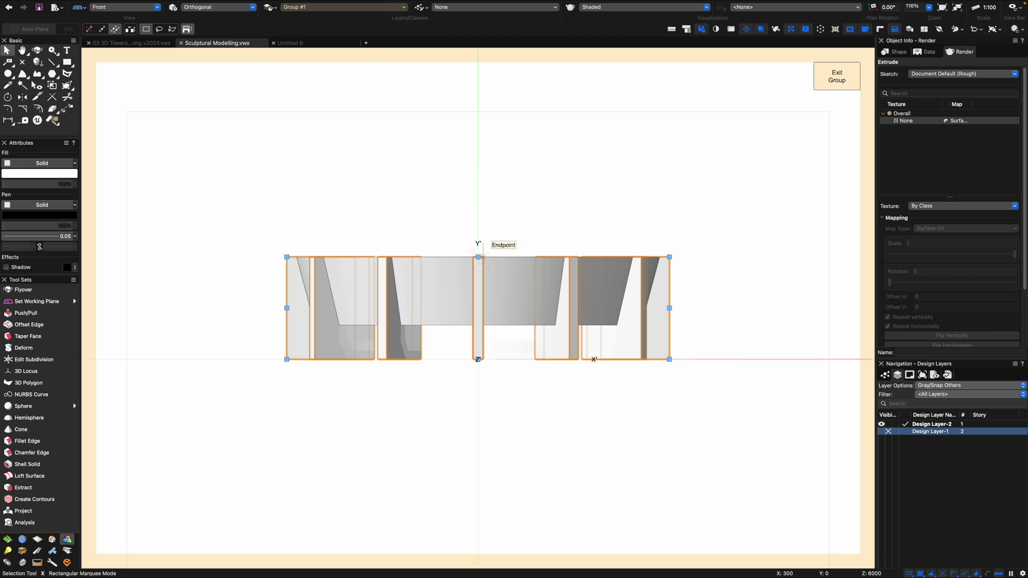
# Try to subtract the twelve extruded fins from the shelled ring.
pyautogui.press('KP_3')
pyautogui.keyDown('shift'); pyautogui.click(414, 375); pyautogui.keyUp('shift')
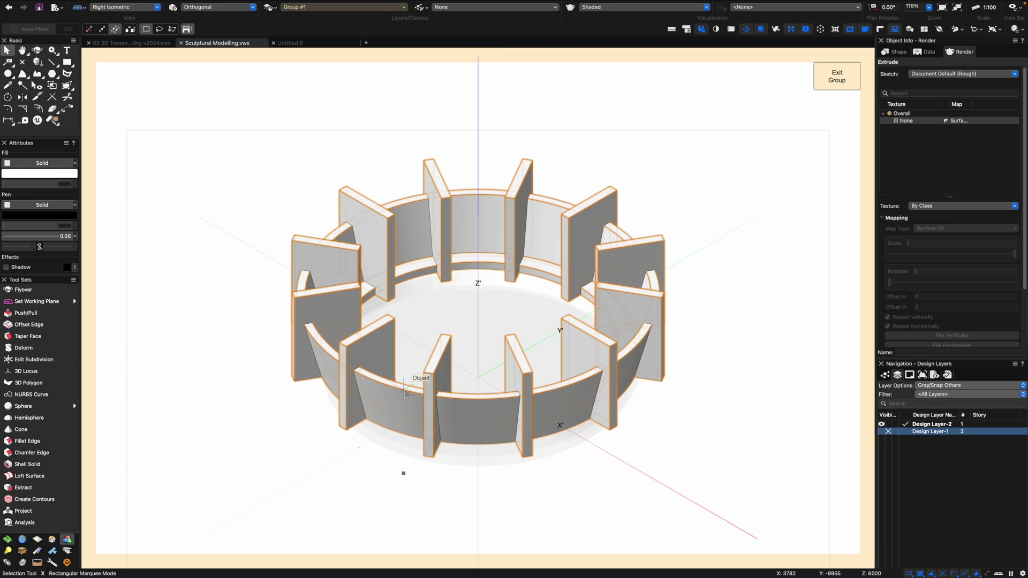
pyautogui.click(155, 4)
pyautogui.click(157, 26)
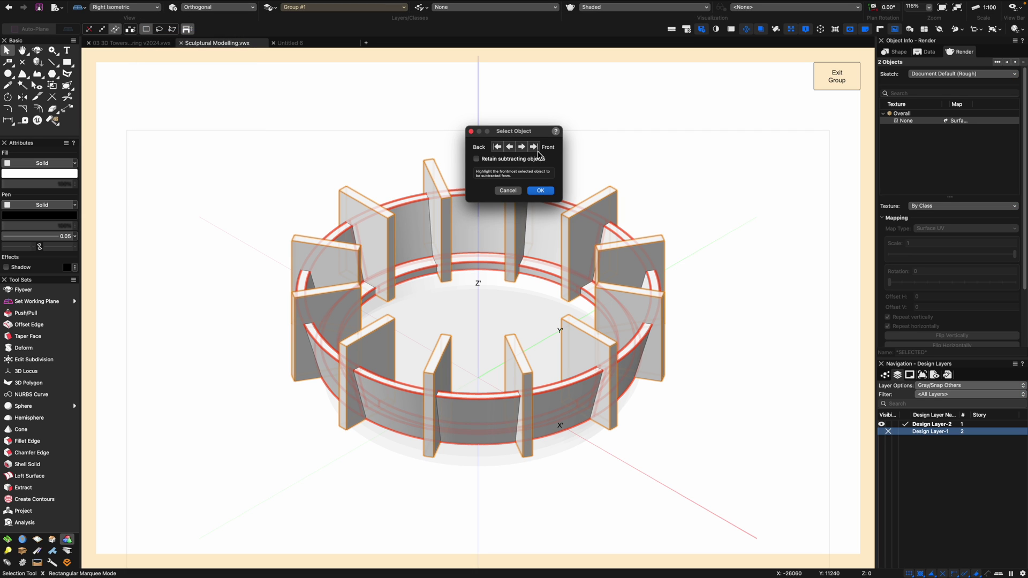
pyautogui.click(539, 190)
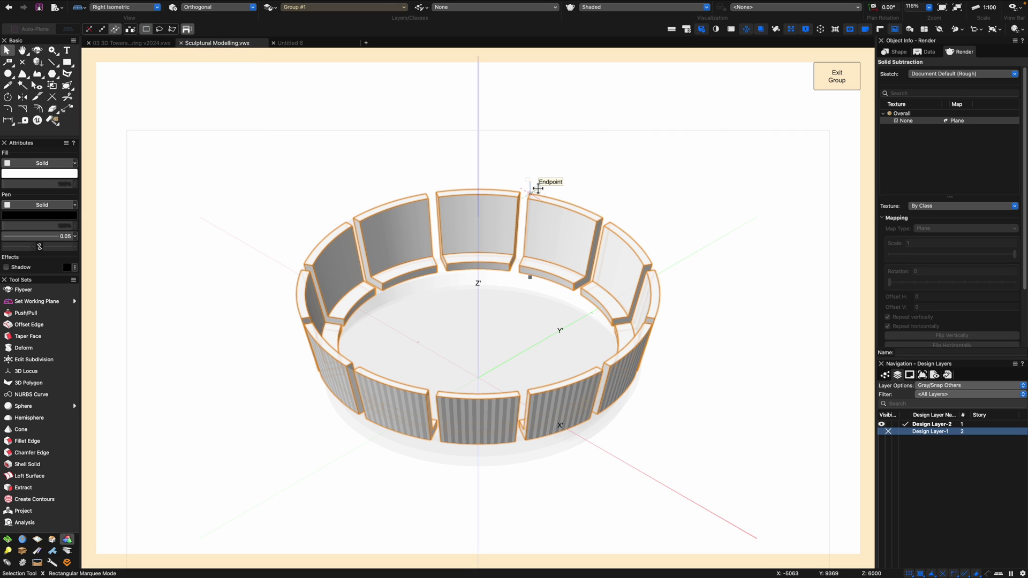
pyautogui.press('super+z')
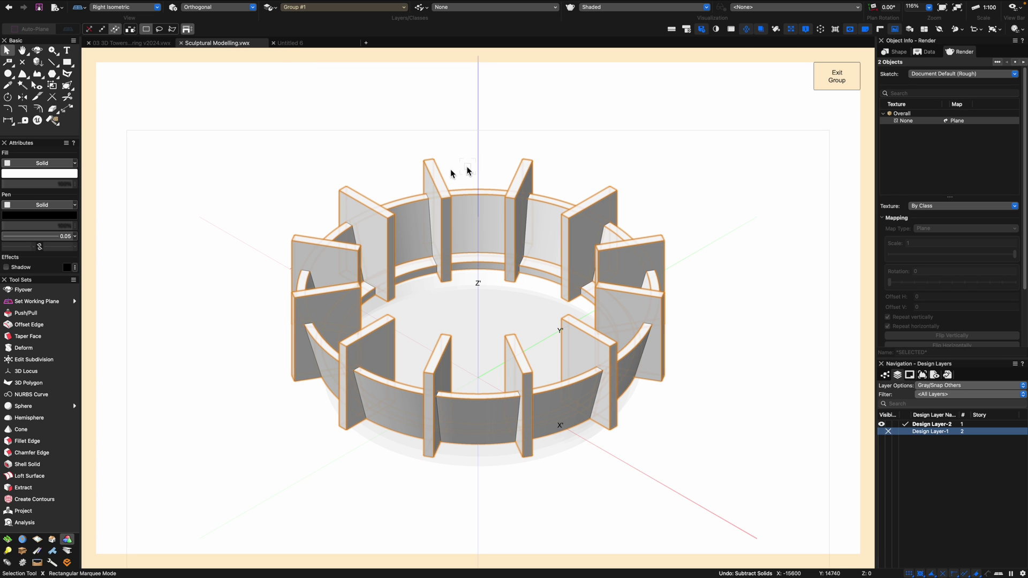
# Intersect the fins with the shelled ring to keep only their overlap as twelve L-shaped ribs, and exit the group.
pyautogui.click(137, 5)
pyautogui.click(160, 142)
pyautogui.click(587, 187)
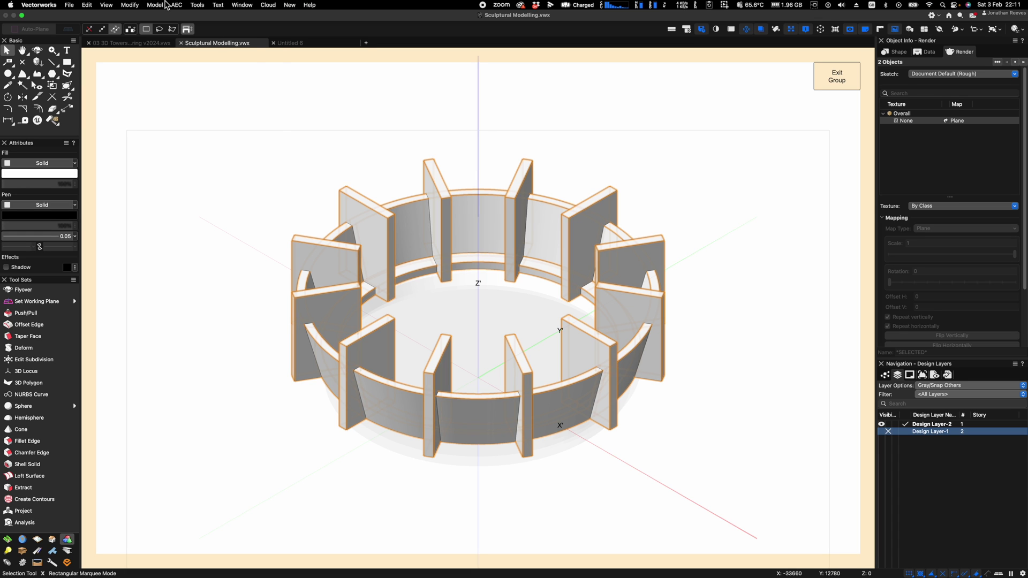
pyautogui.click(177, 4)
pyautogui.moveTo(155, 5)
pyautogui.click(182, 36)
pyautogui.scroll(3, 551, 272)
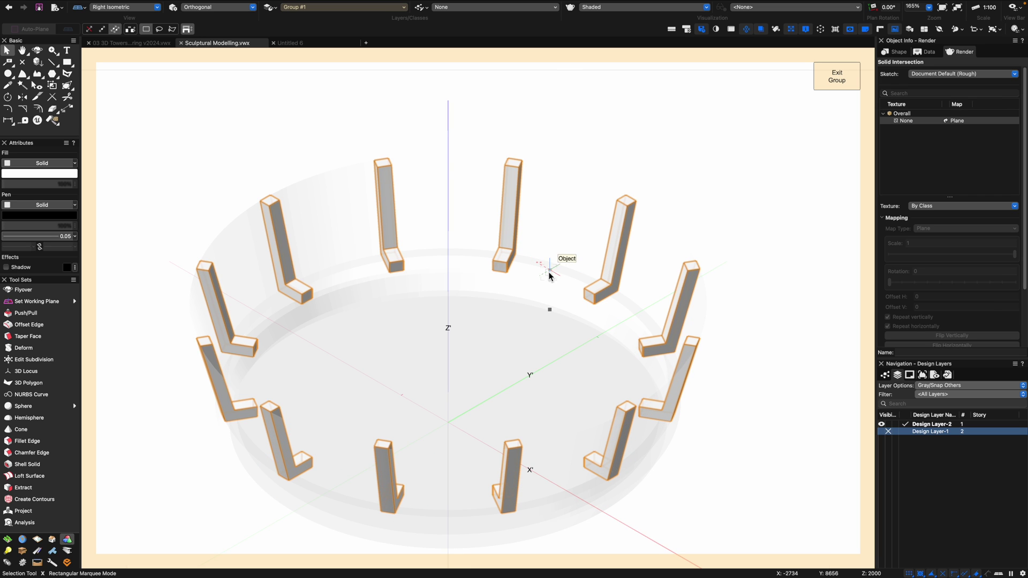
pyautogui.click(287, 172)
pyautogui.click(856, 80)
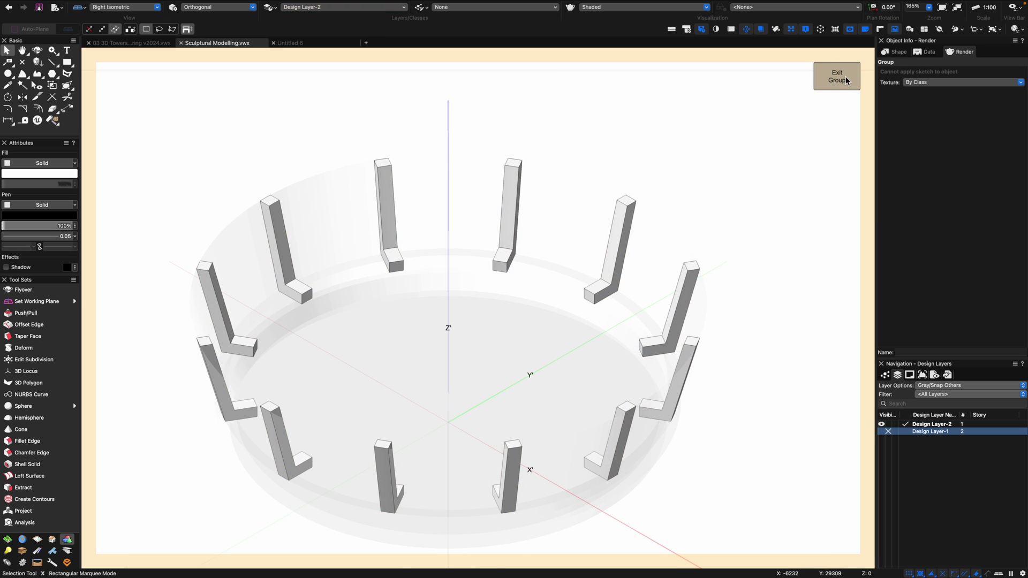
# Copy the concrete texture from the base onto the twelve ribs inside their group.
pyautogui.hotkey('shift', 'c')
pyautogui.moveTo(311, 327); pyautogui.dragTo(371, 337)
pyautogui.scroll(-3, 443, 322)
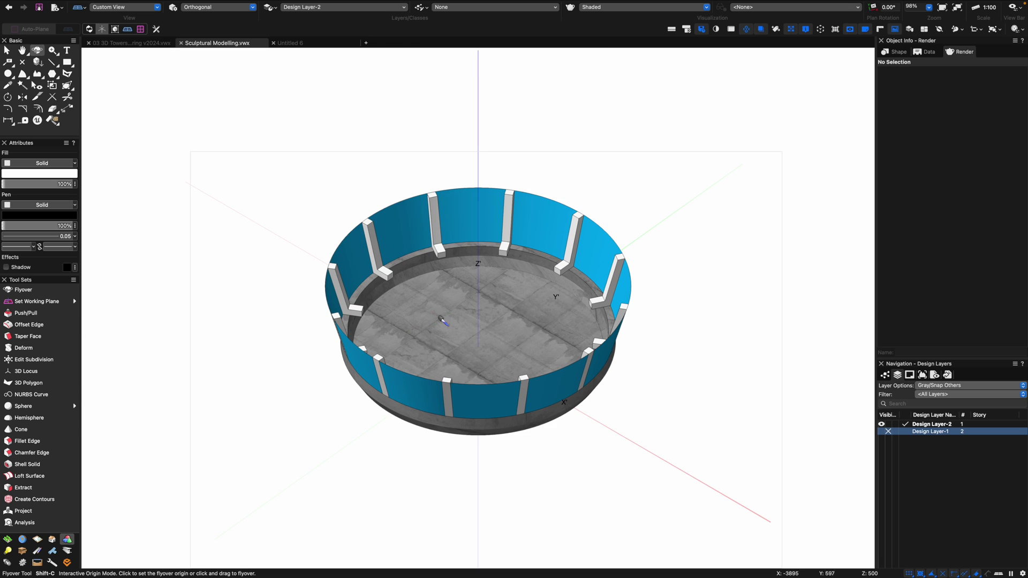
pyautogui.press('e')
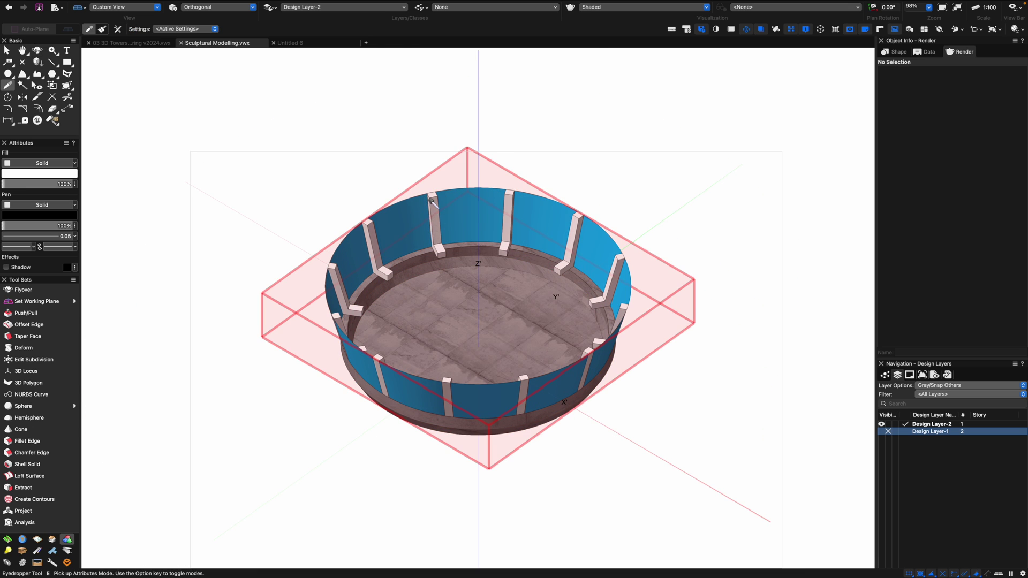
pyautogui.press('x')
pyautogui.doubleClick(440, 246)
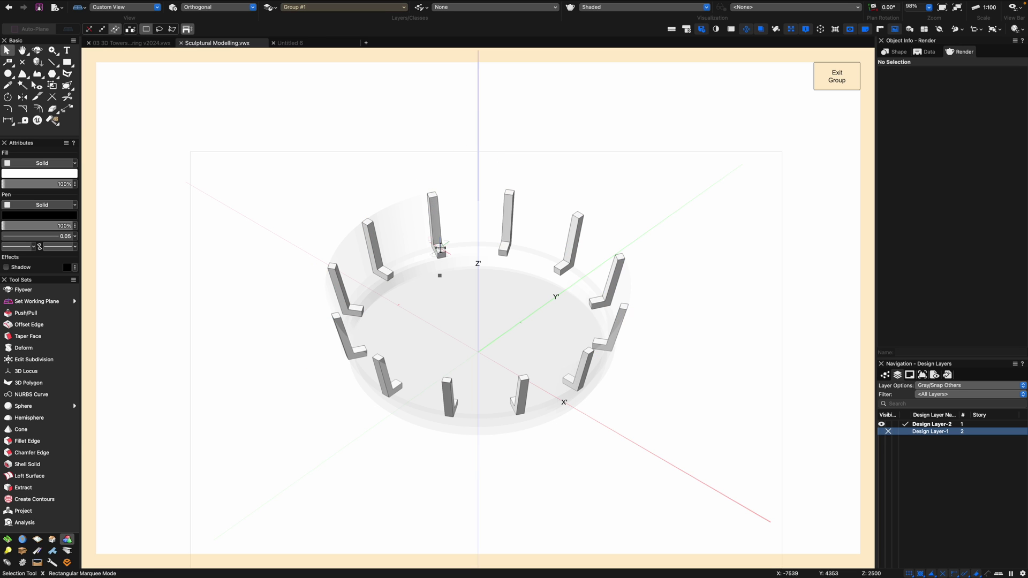
pyautogui.press('e')
pyautogui.press('x')
pyautogui.click(828, 80)
# Reopen the ribs' group and fillet all edges of the ribs with a constant 100 mm radius.
pyautogui.doubleClick(550, 243)
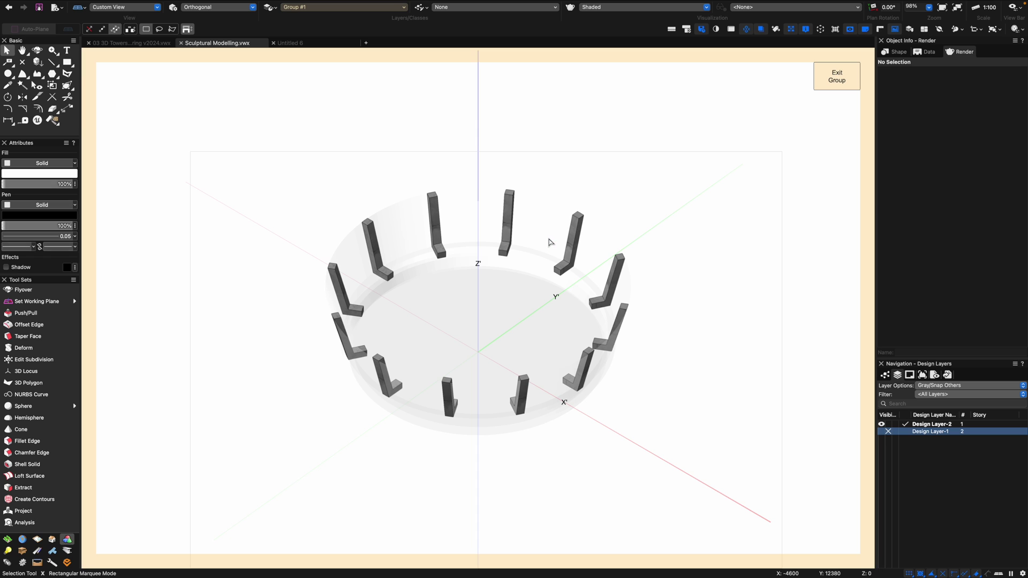
pyautogui.click(551, 237)
pyautogui.hotkey('shift', 'f')
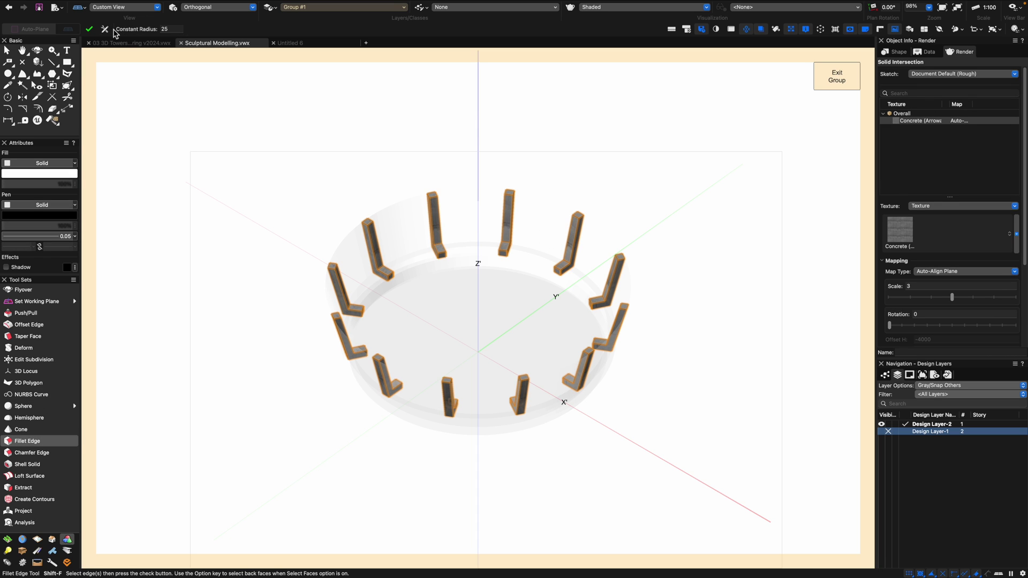
pyautogui.click(105, 29)
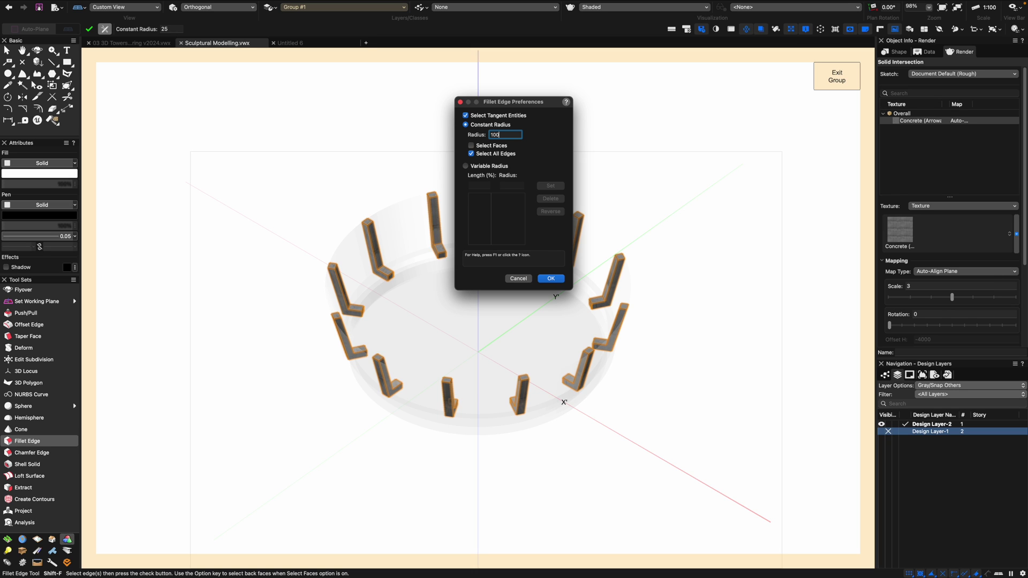
pyautogui.press('Return')
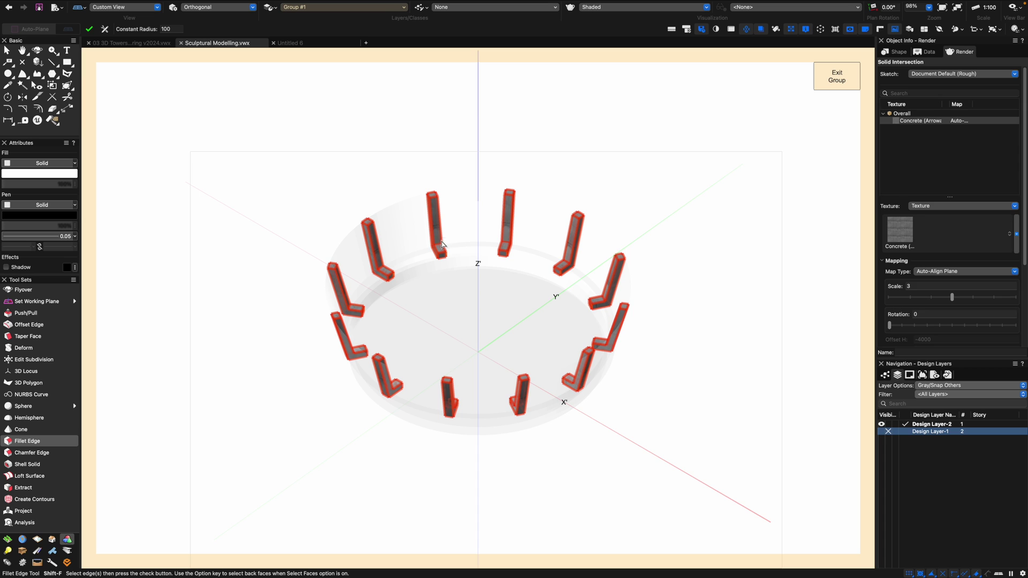
pyautogui.click(90, 30)
# Inspect the rounded ribs up close, exit the group and examine how they meet the blue outer surface.
pyautogui.press('c')
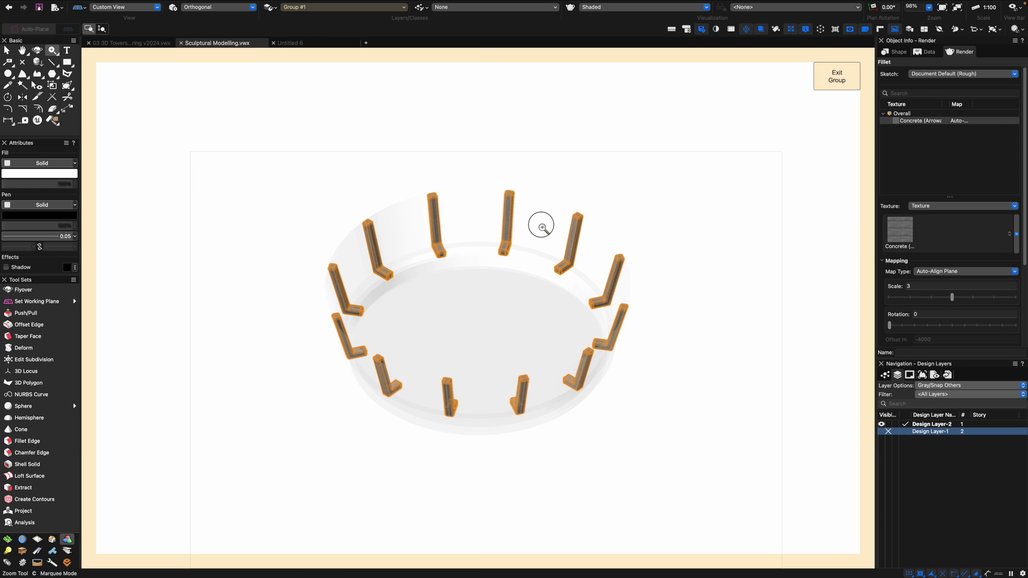
pyautogui.moveTo(542, 227); pyautogui.dragTo(542, 280)
pyautogui.press('x')
pyautogui.press('x')
pyautogui.hotkey('shift', 'c')
pyautogui.moveTo(581, 351); pyautogui.dragTo(624, 335)
pyautogui.press('x')
pyautogui.click(843, 78)
pyautogui.scroll(-2, 591, 211)
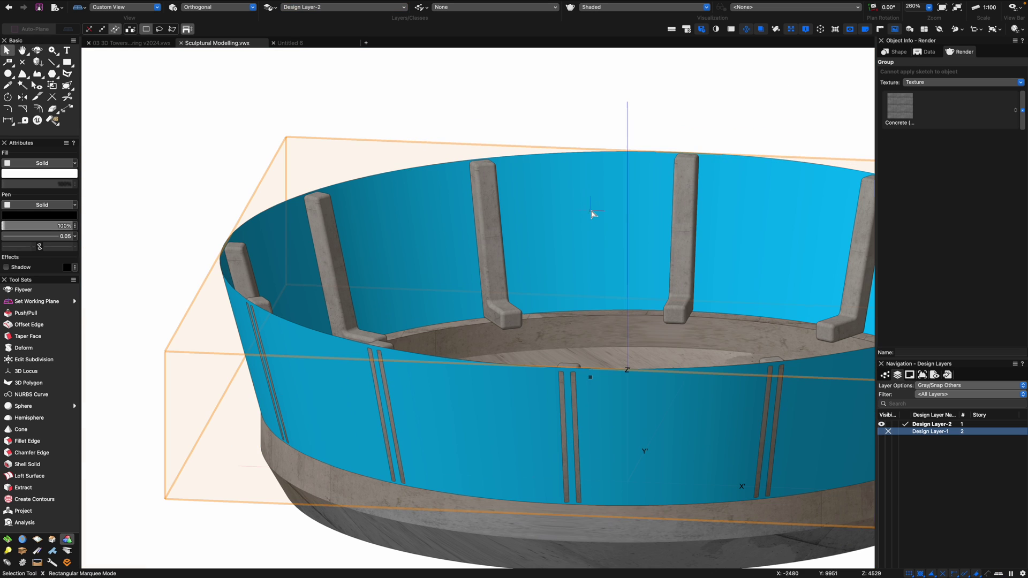
pyautogui.click(611, 120)
# Create a 4000 mm high rectangle in Top/Plan view, positioned outside the rings on their right-hand side.
pyautogui.press('0')
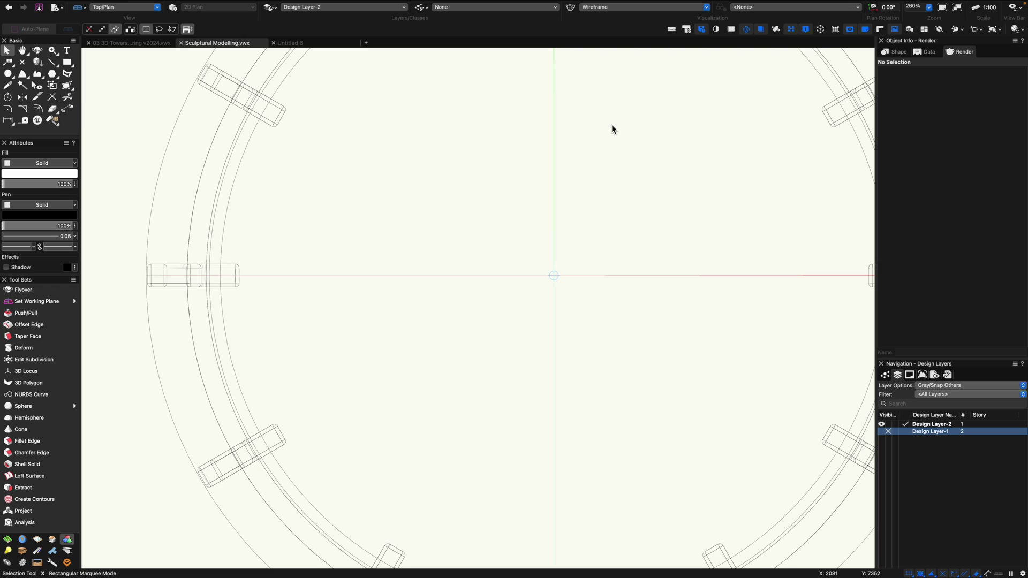
pyautogui.press('3')
pyautogui.press('F5')
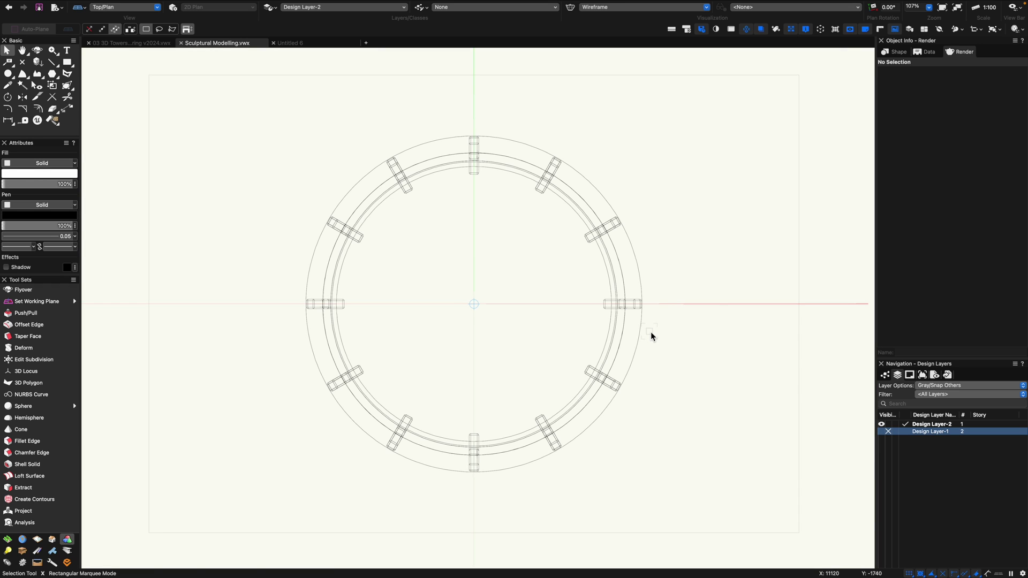
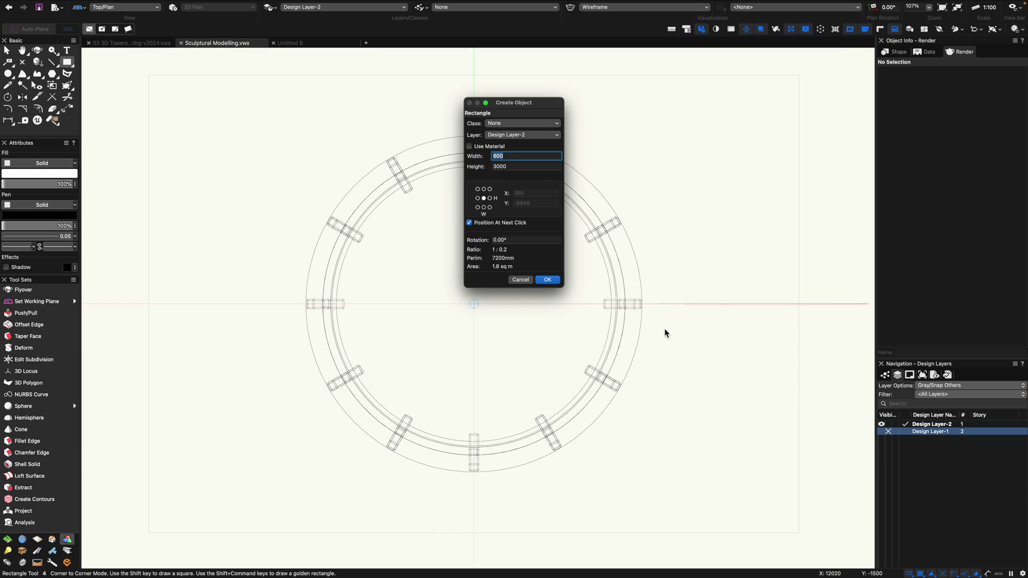
pyautogui.write('0')
pyautogui.press('Tab')
pyautogui.write('4000')
pyautogui.press('Return')
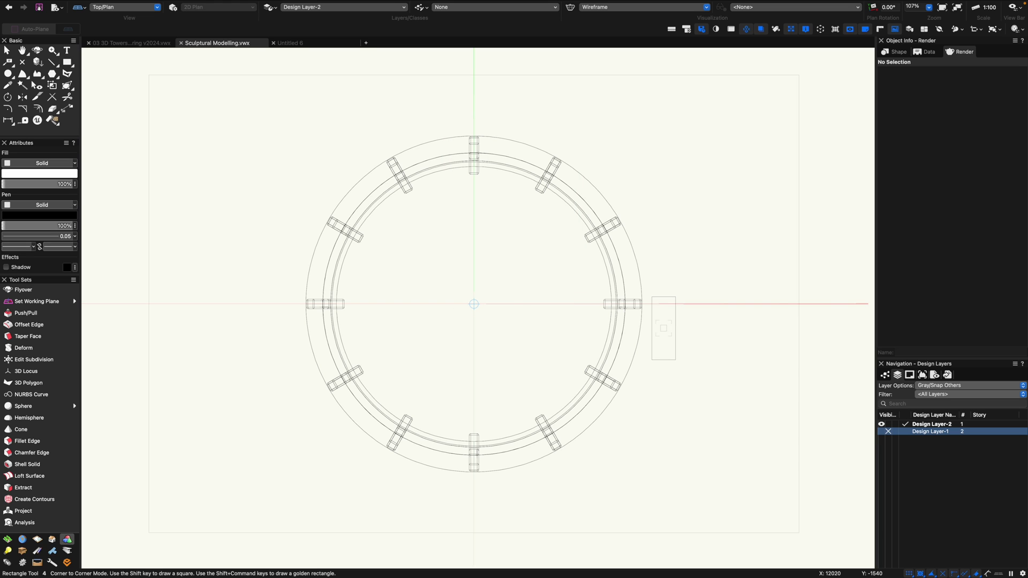
pyautogui.click(706, 342)
# Offset a duplicate of the rectangle 50 mm inward and select both rectangles.
pyautogui.scroll(3, 707, 342)
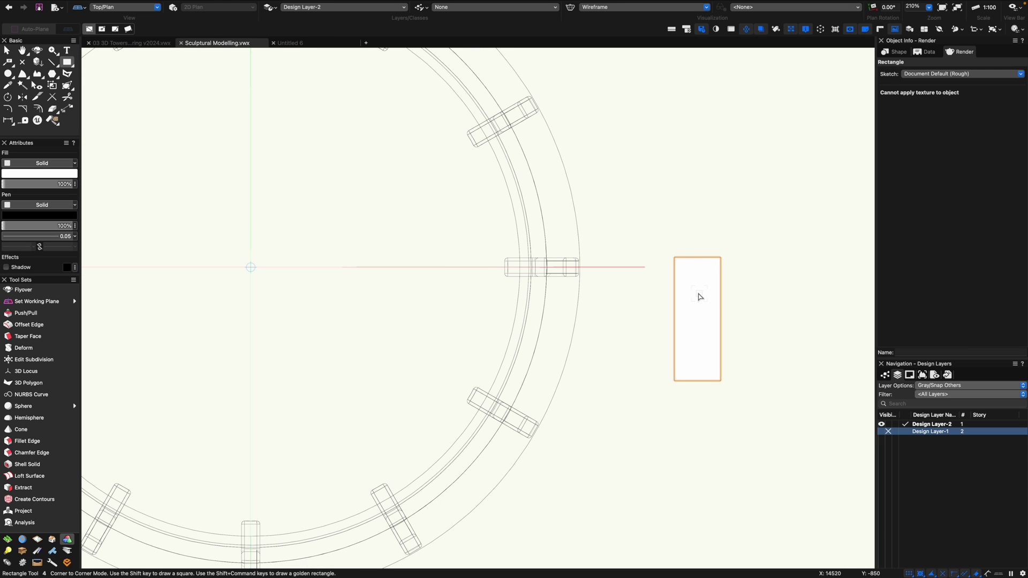
pyautogui.press('x')
pyautogui.doubleClick(37, 108)
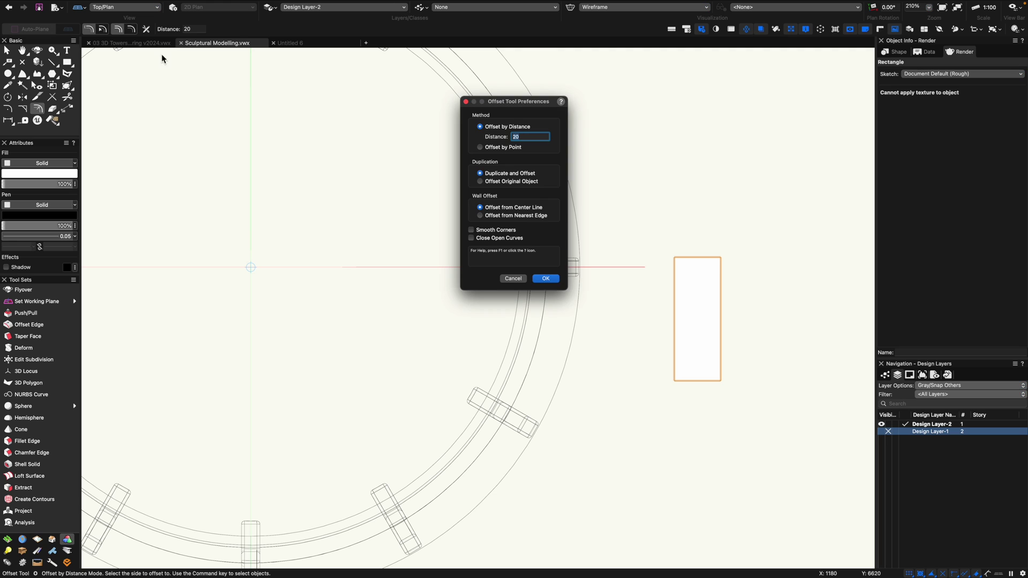
pyautogui.press('Return')
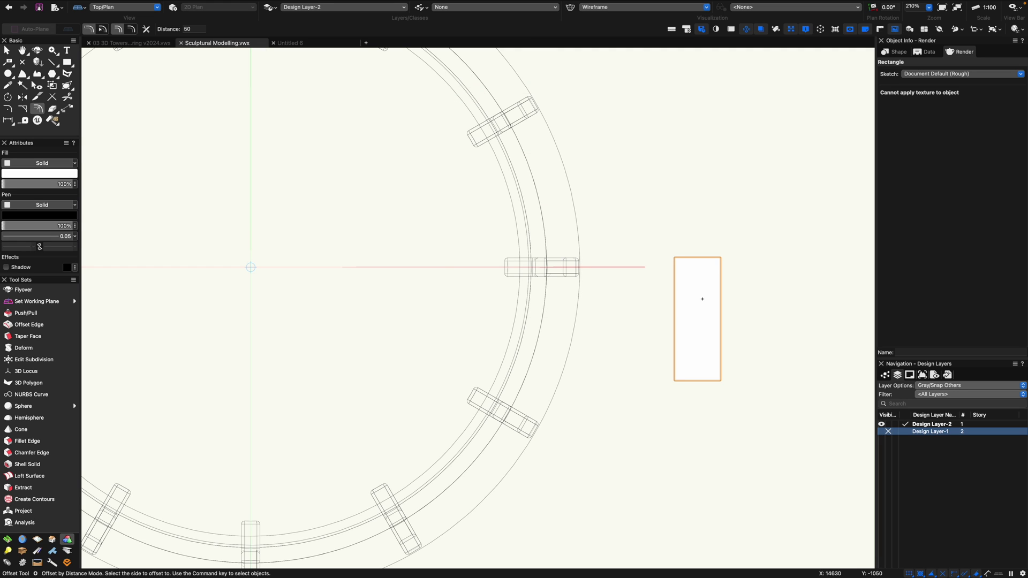
pyautogui.scroll(3, 699, 292)
pyautogui.press('x')
pyautogui.keyDown('shift'); pyautogui.click(673, 227); pyautogui.keyUp('shift')
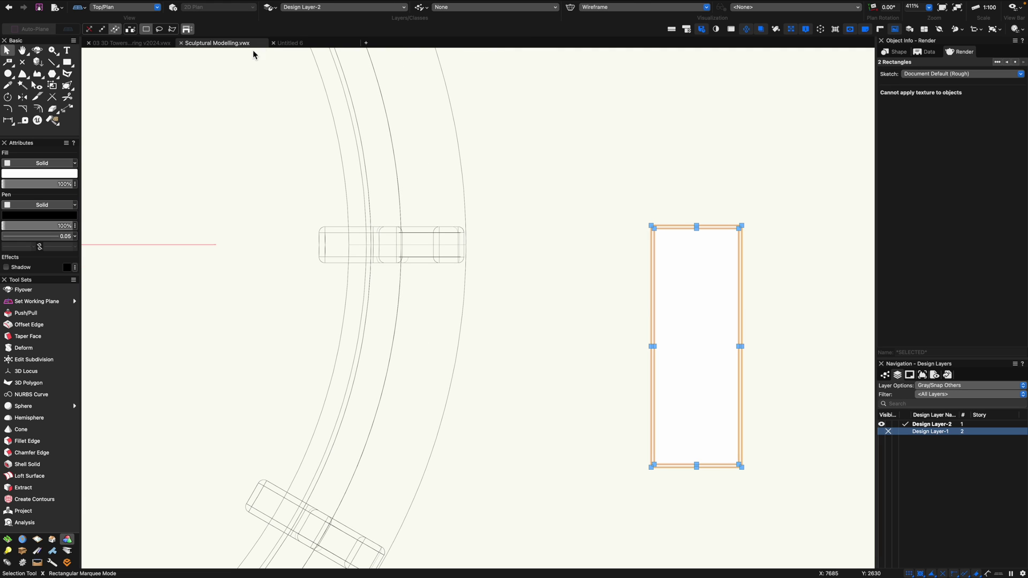
# Clip the inner rectangle out of the outer one and extrude the inner rectangle 20 mm.
pyautogui.rightClick(675, 288)
pyautogui.click(693, 337)
pyautogui.click(155, 4)
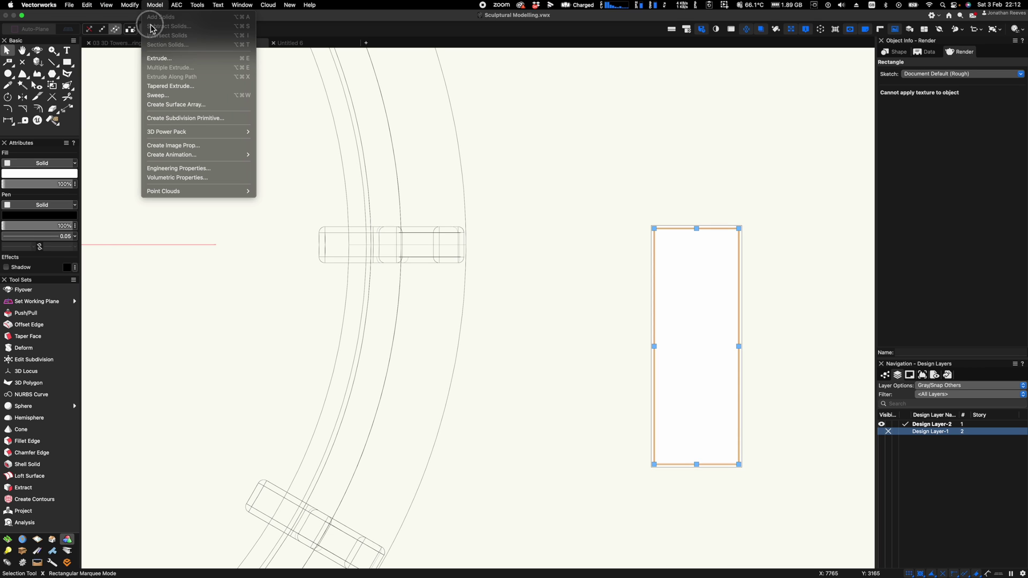
pyautogui.click(159, 58)
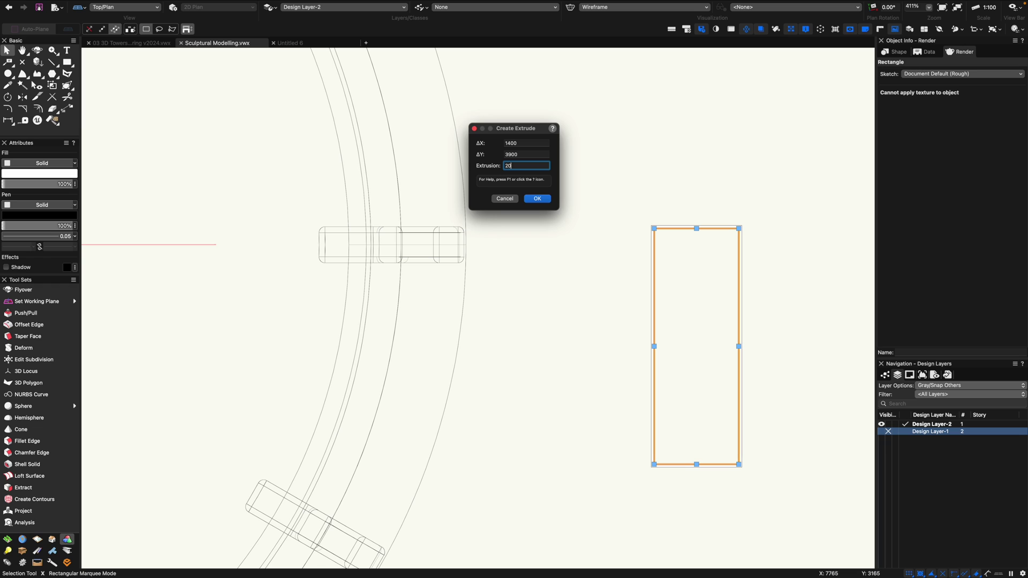
pyautogui.press('Return')
# Push/Pull the outer frame's top face up 150 mm in Right Isometric view.
pyautogui.press('3')
pyautogui.press('c')
pyautogui.moveTo(526, 208); pyautogui.dragTo(679, 386)
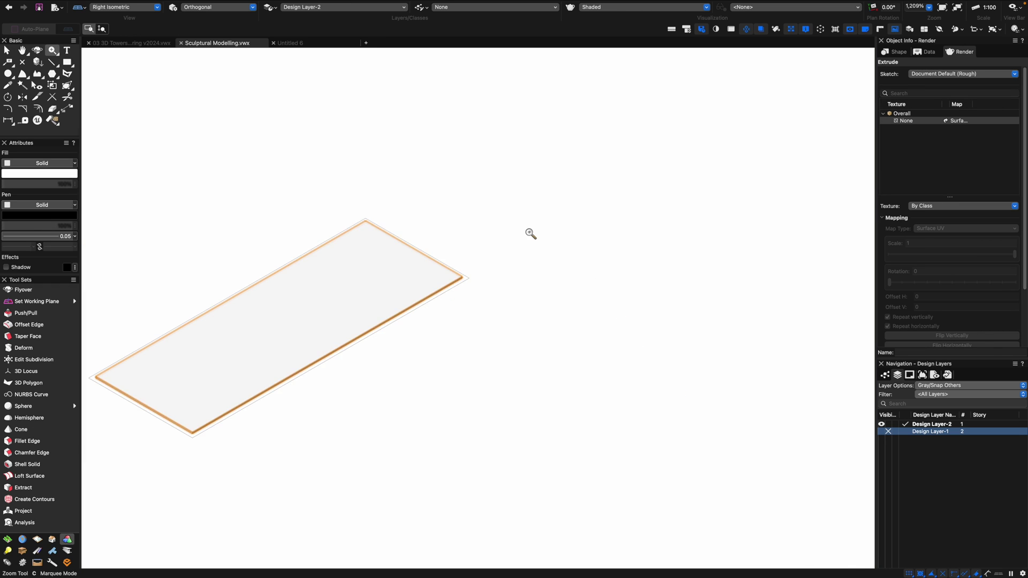
pyautogui.scroll(2, 531, 234)
pyautogui.press('x')
pyautogui.hotkey('shift', 'r')
pyautogui.moveTo(449, 252); pyautogui.dragTo(454, 236)
pyautogui.write('150')
pyautogui.press('Return')
pyautogui.click(456, 235)
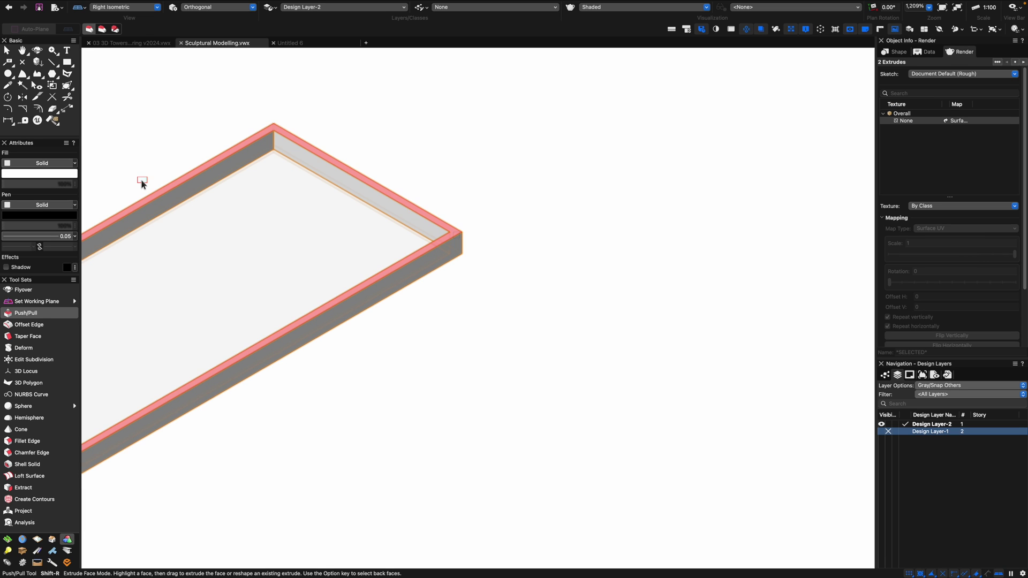
# Give the frame and inner panel a grey fill and apply the Glass Blue 02 RT texture to the inner panel.
pyautogui.click(68, 175)
pyautogui.click(162, 81)
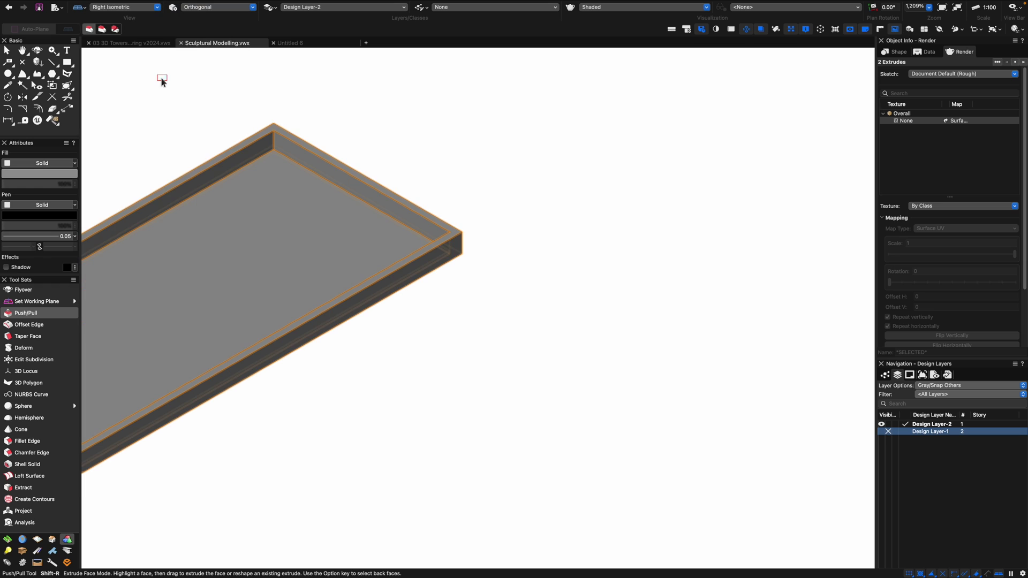
pyautogui.press('x')
pyautogui.click(319, 223)
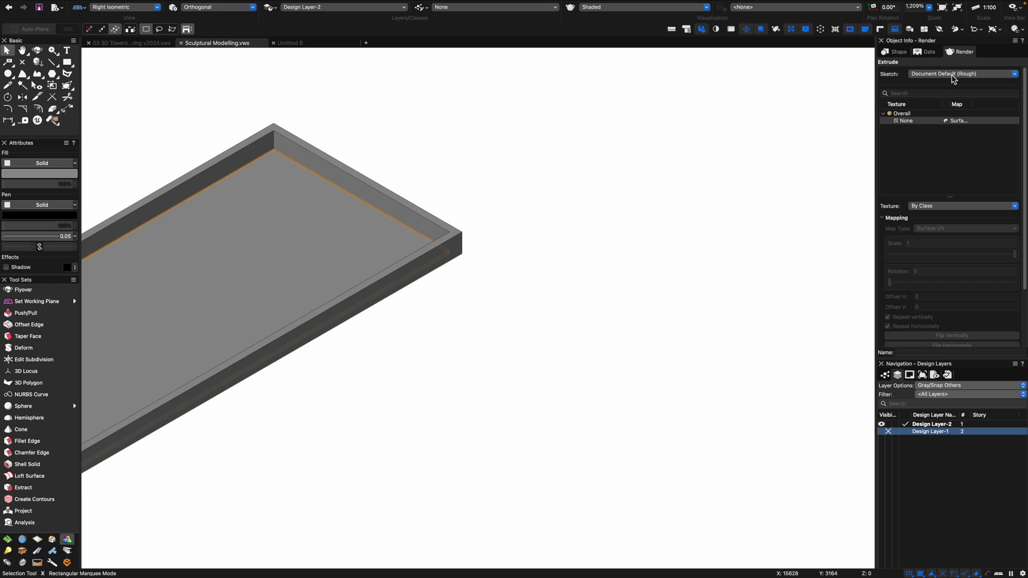
pyautogui.press('super+r')
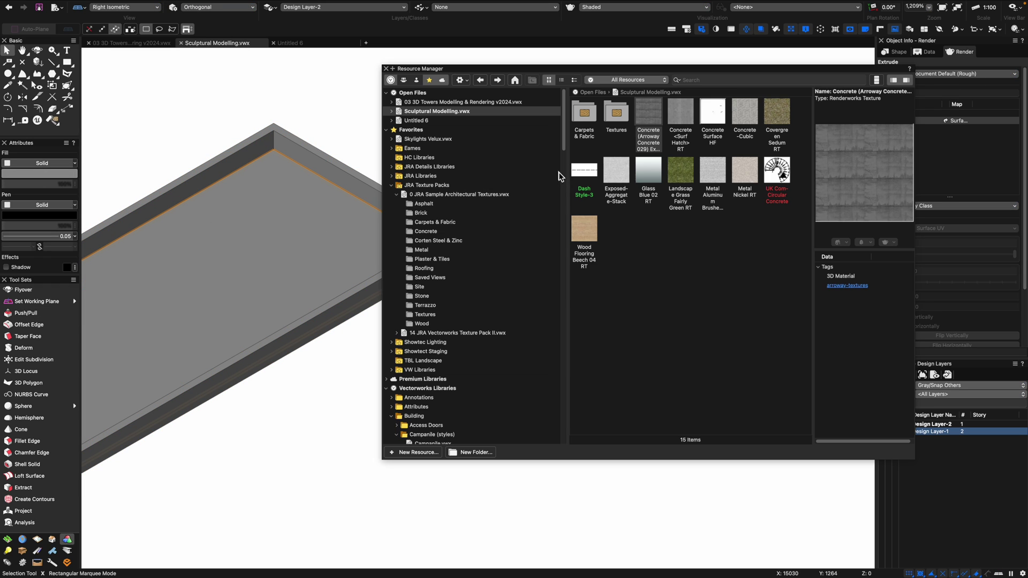
pyautogui.rightClick(656, 172)
pyautogui.click(676, 214)
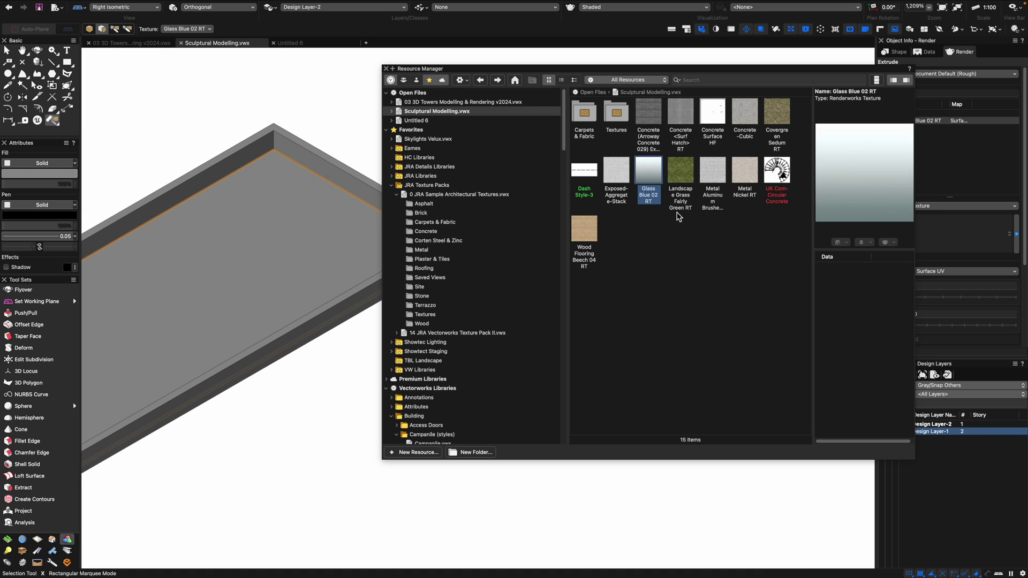
pyautogui.click(386, 69)
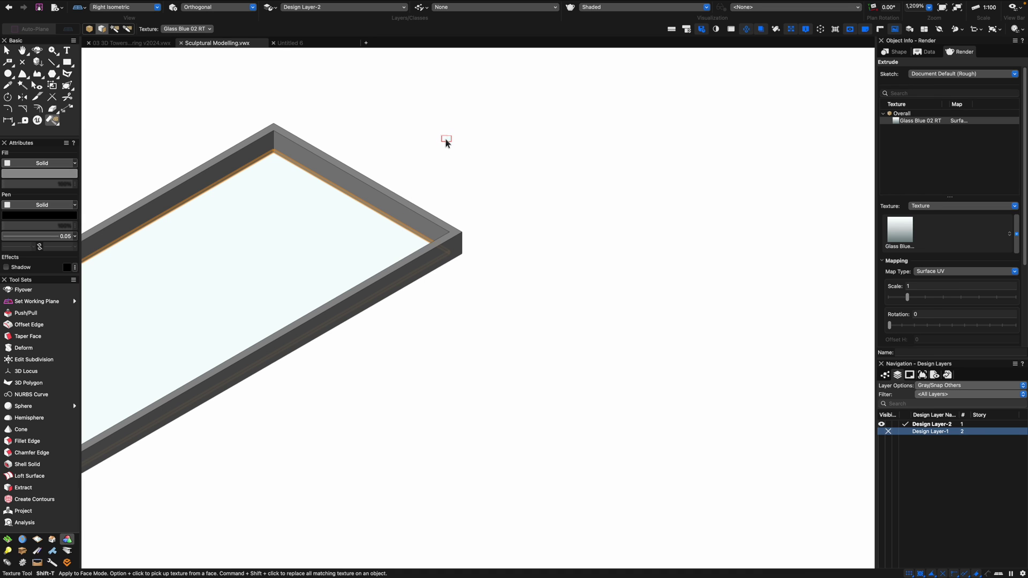
# Move the glass panel 50 mm up inside the frame's depth in Front view.
pyautogui.press('KP_2')
pyautogui.press('c')
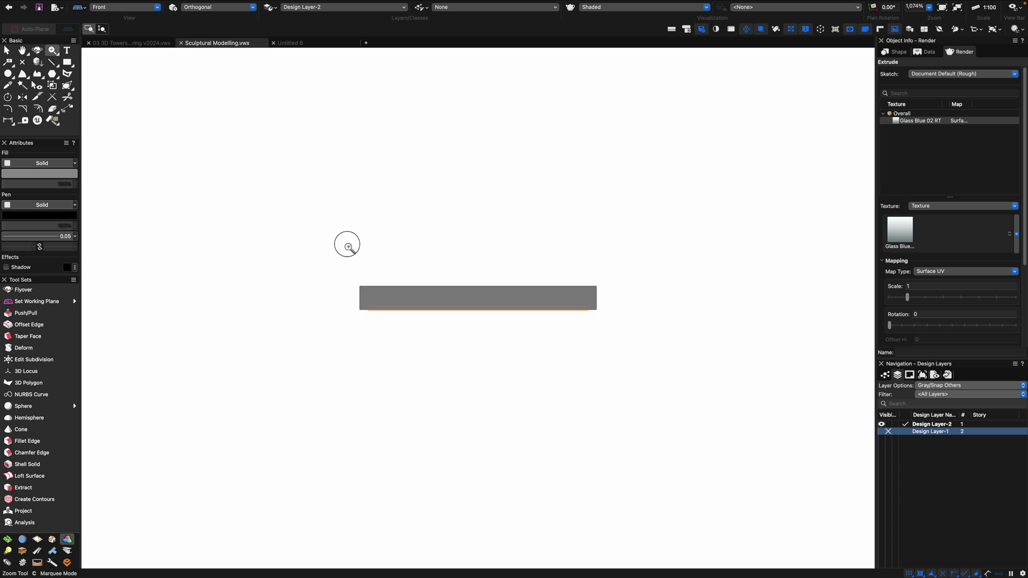
pyautogui.moveTo(310, 233); pyautogui.dragTo(692, 375)
pyautogui.press('x')
pyautogui.press('x')
pyautogui.moveTo(661, 315); pyautogui.dragTo(628, 292)
pyautogui.press('super+z')
pyautogui.click(652, 340)
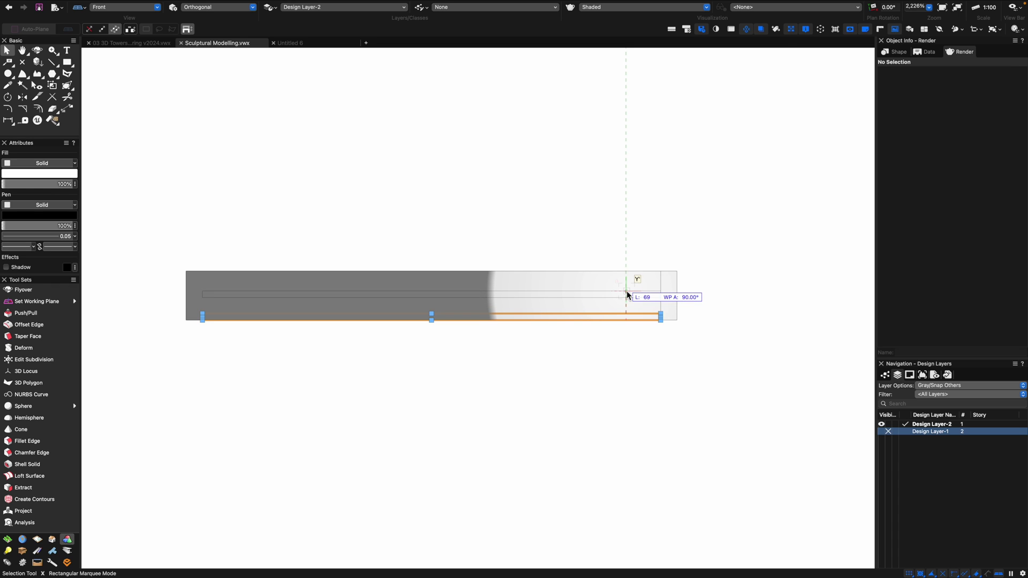
pyautogui.click(626, 316)
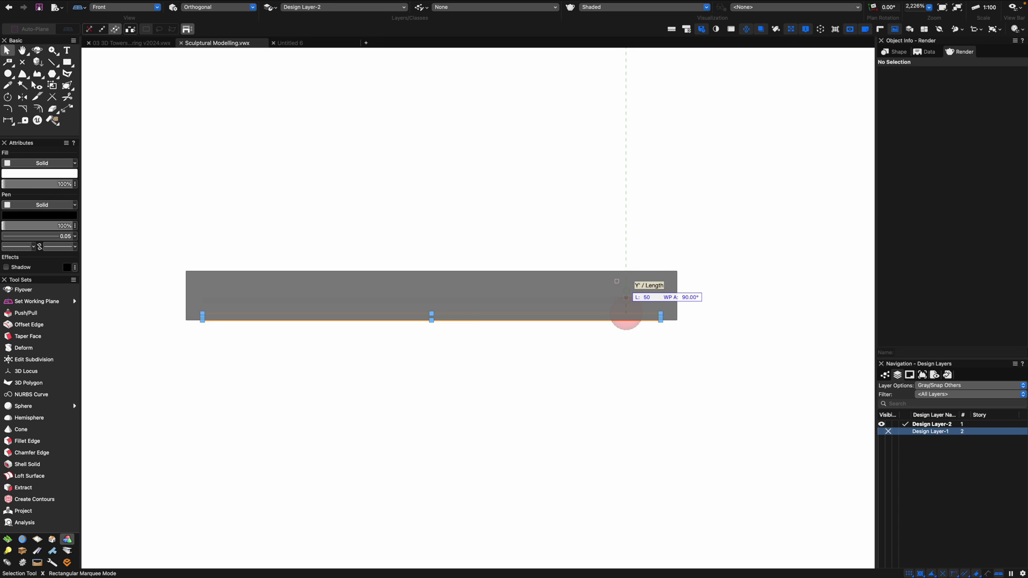
# Create a surface array of the frame and glass panel on the blue flared surface, with 1 X' and 20 Y' repetitions.
pyautogui.press('3')
pyautogui.press('F5')
pyautogui.moveTo(591, 85); pyautogui.dragTo(718, 439)
pyautogui.scroll(-3, 658, 441)
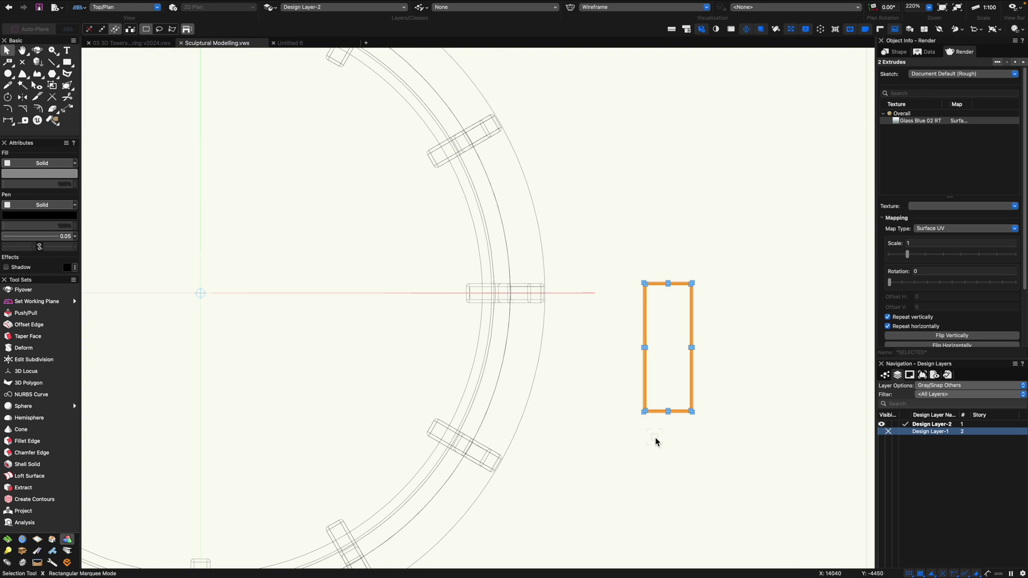
pyautogui.press('3')
pyautogui.scroll(-1, 651, 443)
pyautogui.keyDown('shift'); pyautogui.click(284, 173); pyautogui.keyUp('shift')
pyautogui.click(176, 5)
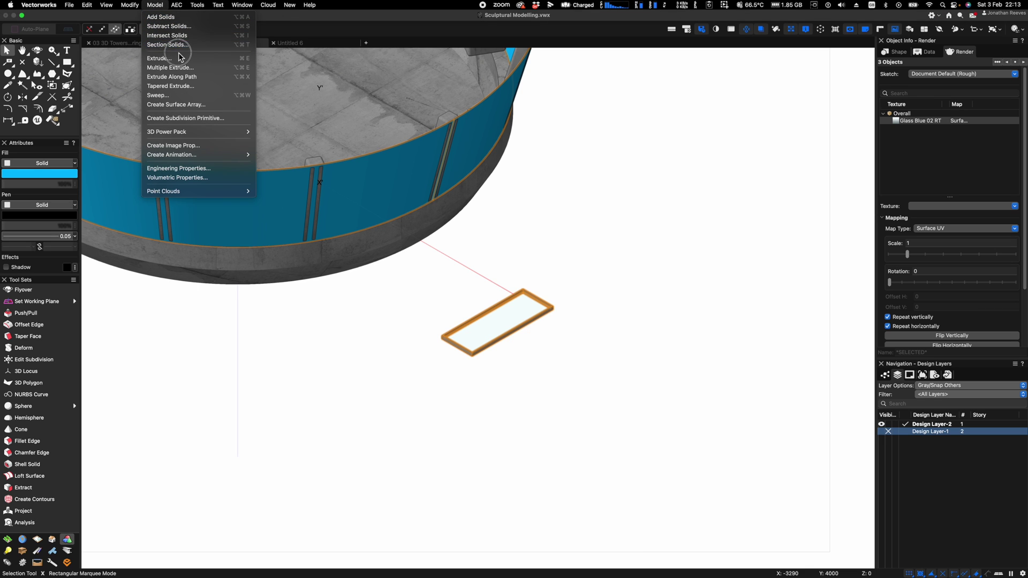
pyautogui.click(176, 103)
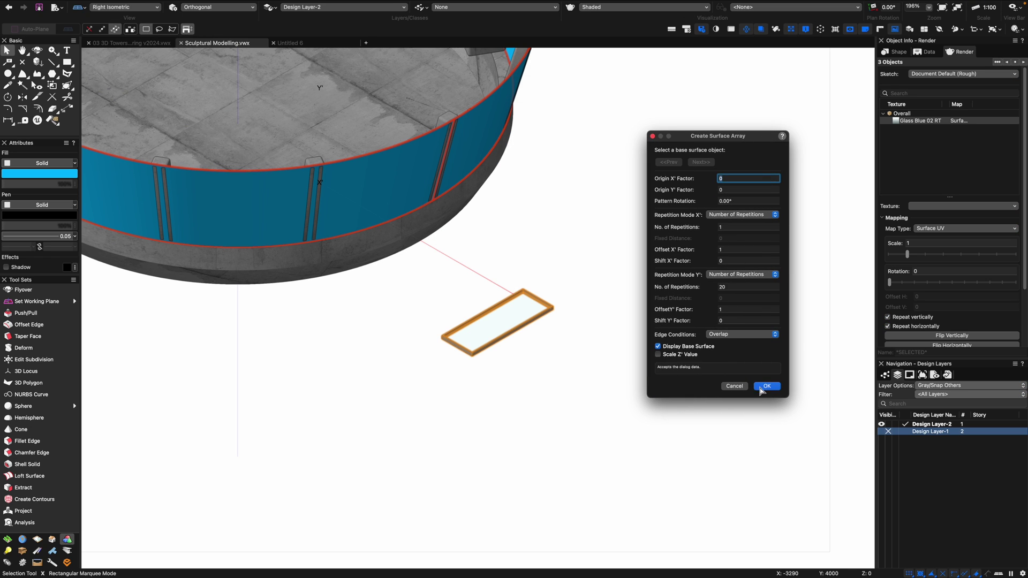
pyautogui.click(762, 388)
pyautogui.click(590, 297)
pyautogui.press('super+6')
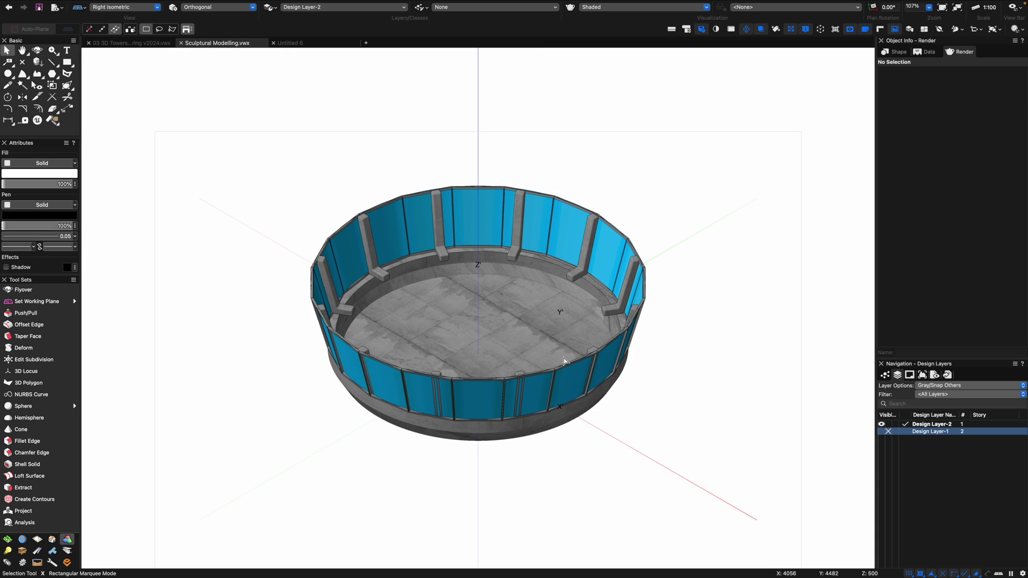
# Turn off the surface array's base surface display and set its Y' repetitions to 30.
pyautogui.click(567, 375)
pyautogui.click(899, 52)
pyautogui.click(883, 271)
pyautogui.click(932, 211)
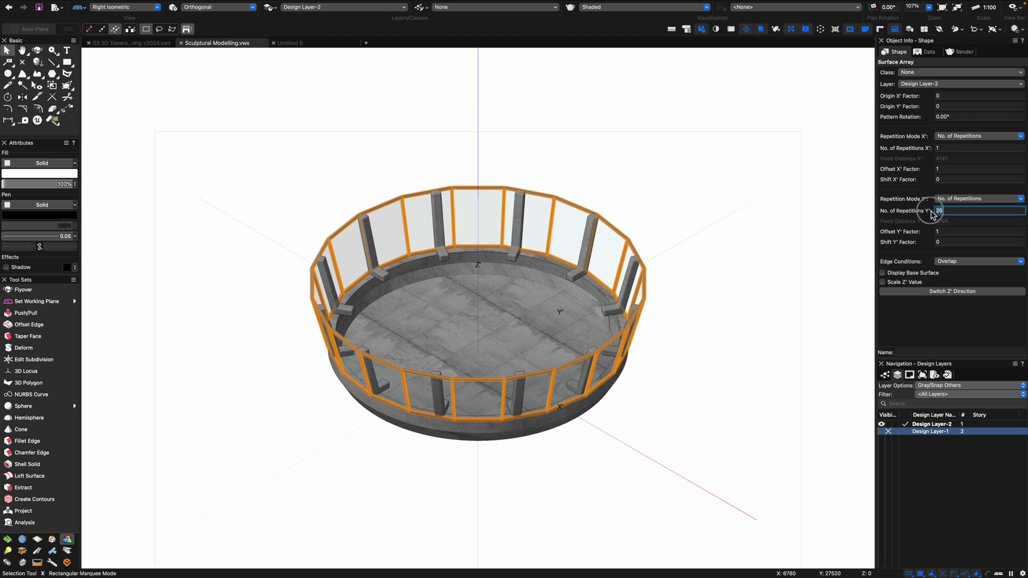
pyautogui.keyDown('ctrl'); pyautogui.moveTo(520, 415); pyautogui.dragTo(516, 366, button='middle'); pyautogui.keyUp('ctrl')
pyautogui.moveTo(516, 367); pyautogui.dragTo(489, 420)
pyautogui.scroll(2, 639, 257)
pyautogui.press('x')
pyautogui.click(725, 176)
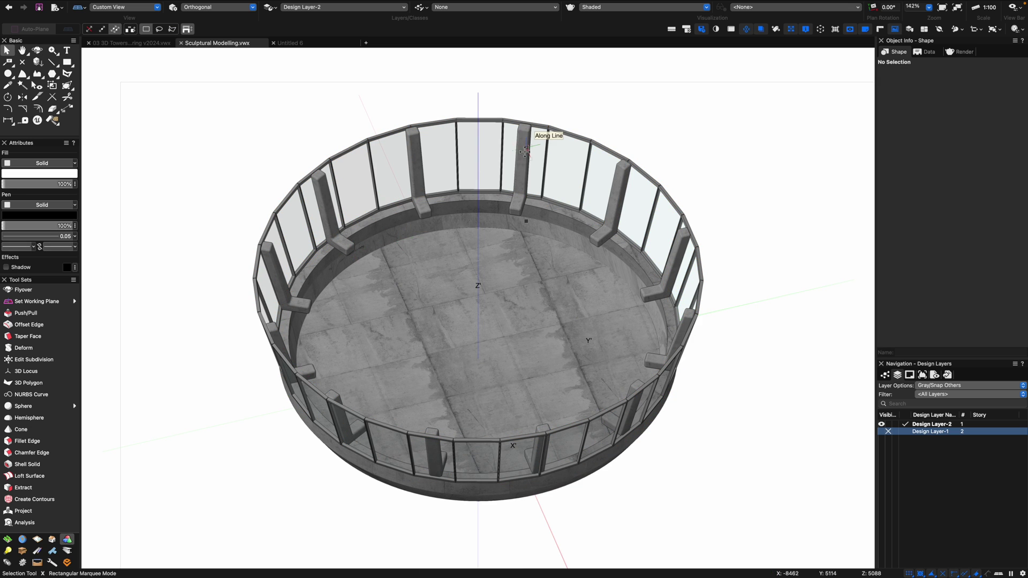
# Draw a 2000 mm radius circle centred on the origin in Top/Plan view.
pyautogui.press('0')
pyautogui.press('6')
pyautogui.click(479, 309)
pyautogui.write('2000')
pyautogui.press('Return')
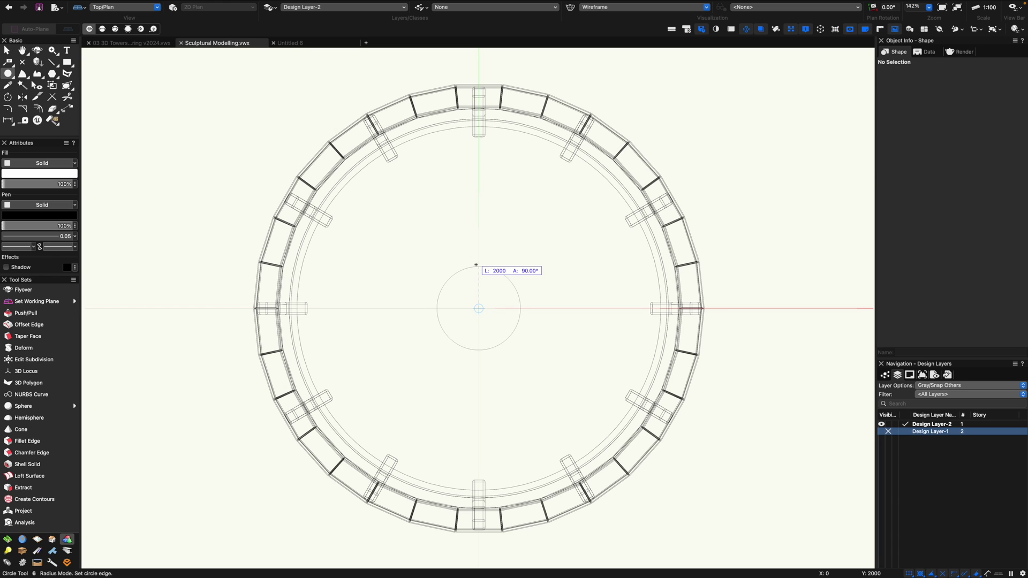
pyautogui.press('Return')
pyautogui.press('x')
pyautogui.press('3')
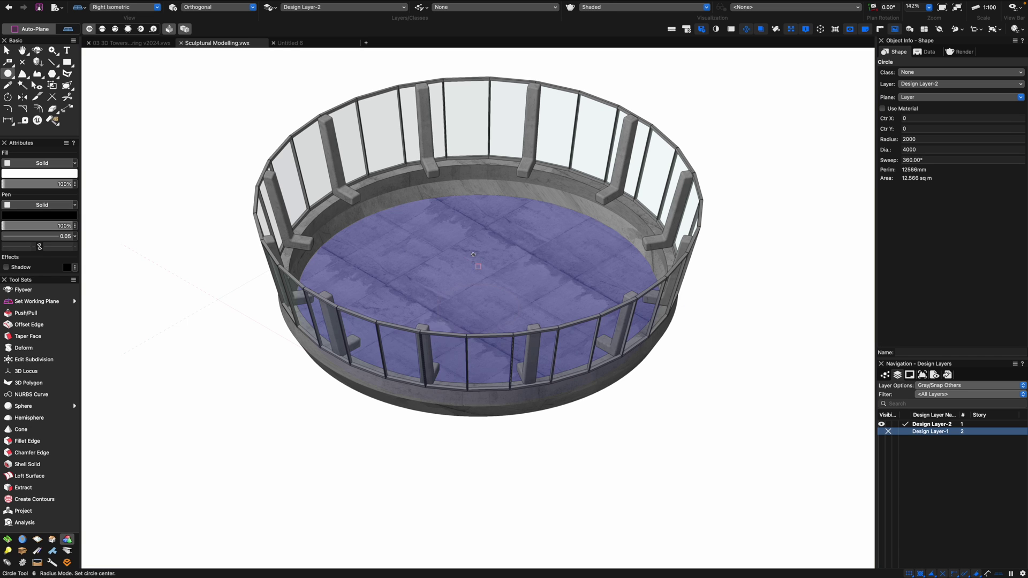
# Draw a matching circle at the centre of the concrete floor and push it down through the slab to cut a hole.
pyautogui.press('6')
pyautogui.click(479, 293)
pyautogui.press('Return')
pyautogui.click(478, 298)
pyautogui.click(473, 448)
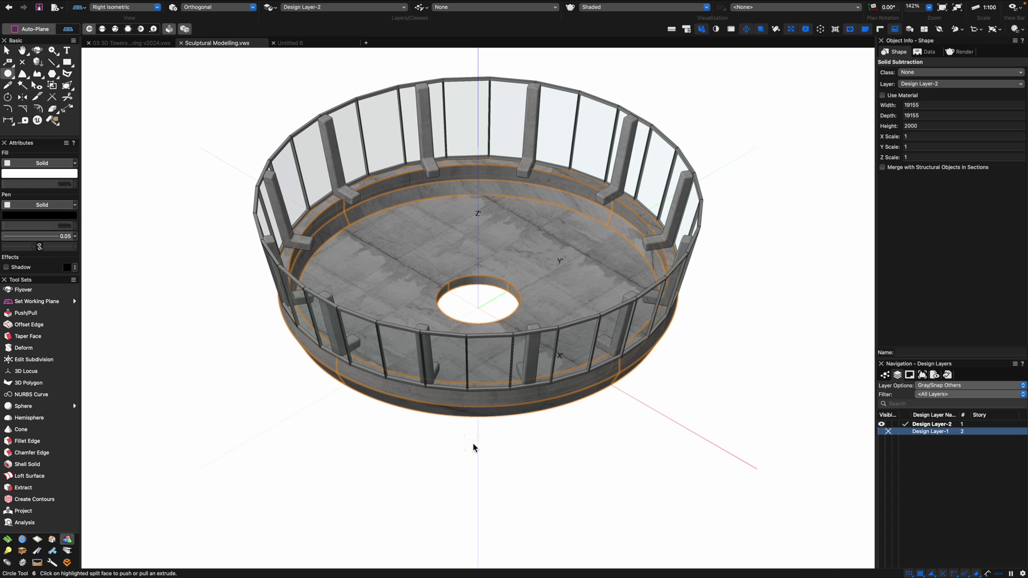
pyautogui.press('x')
pyautogui.press('F5')
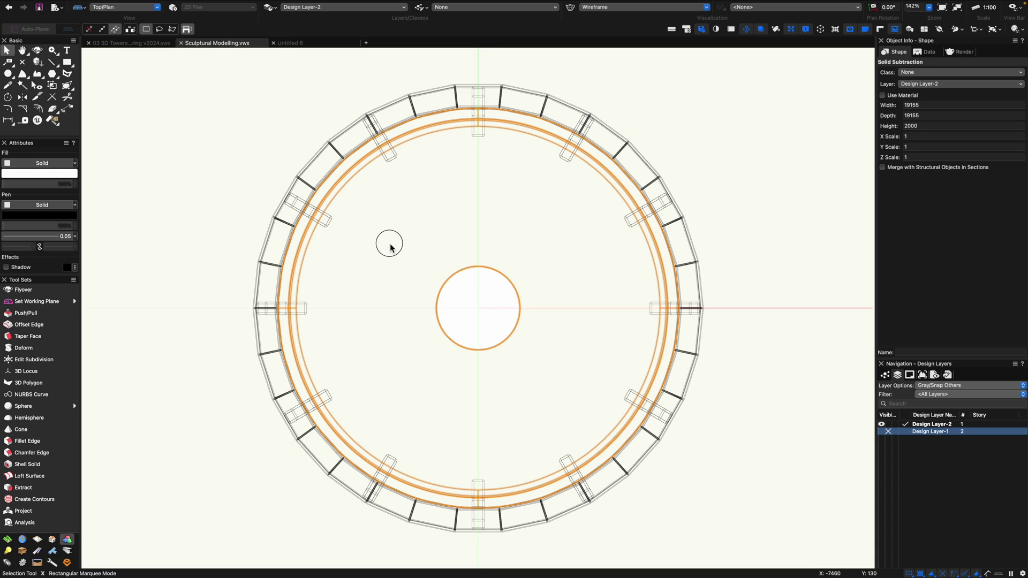
pyautogui.click(390, 245)
# Start the Stair tool with the UK Com- Circular Concrete style from the metric circular stairs library.
pyautogui.press('super+6')
pyautogui.scroll(3, 498, 308)
pyautogui.keyDown('ctrl'); pyautogui.moveTo(498, 368); pyautogui.dragTo(436, 296, button='middle'); pyautogui.keyUp('ctrl')
pyautogui.moveTo(436, 296); pyautogui.dragTo(429, 232)
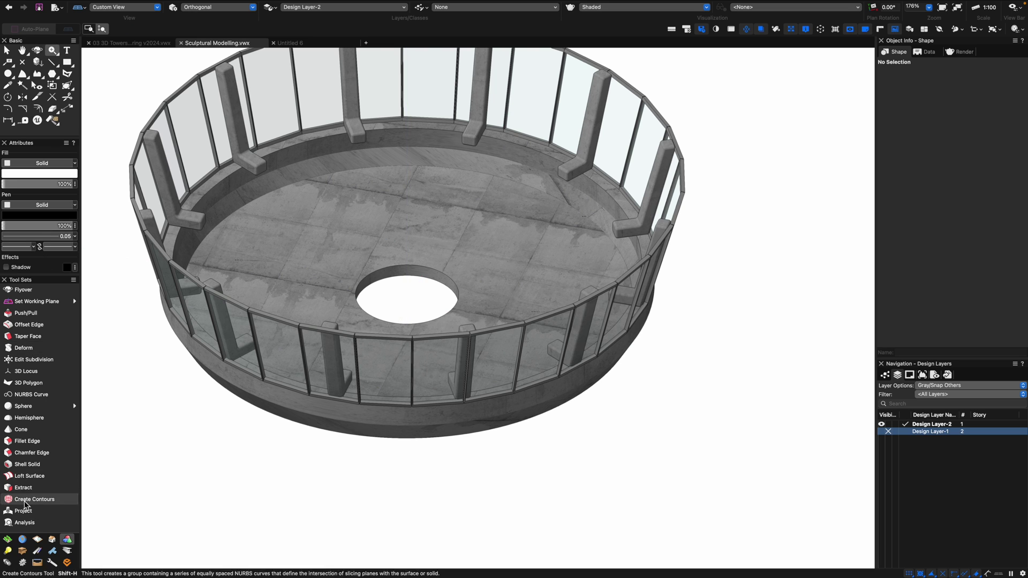
pyautogui.click(52, 539)
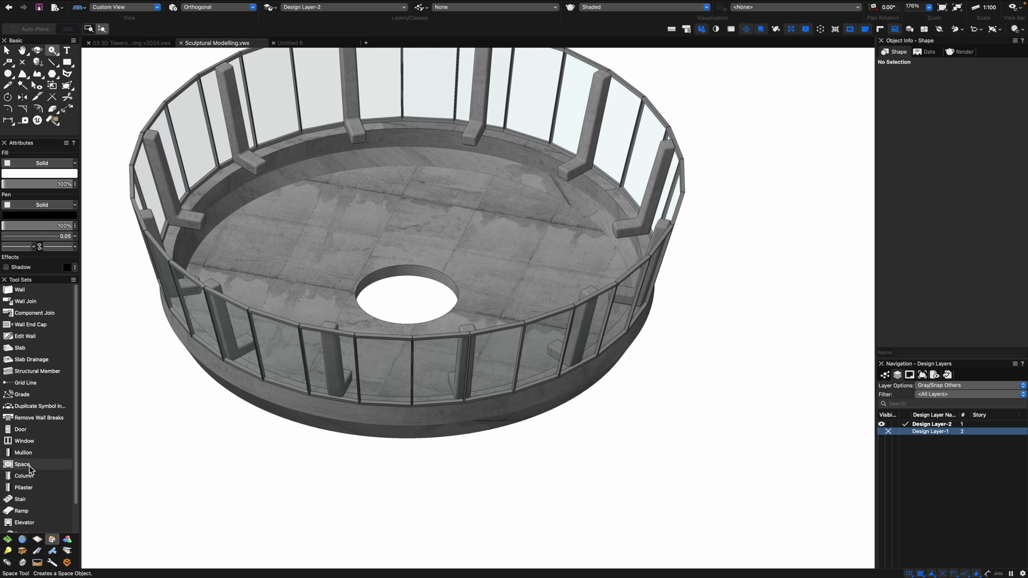
pyautogui.scroll(-1, 27, 482)
pyautogui.click(21, 495)
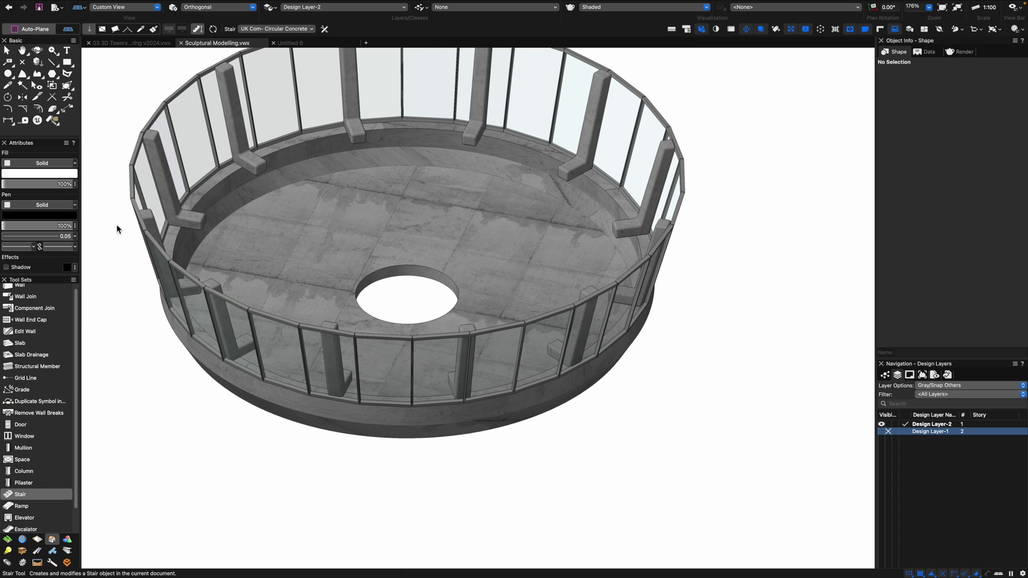
pyautogui.click(258, 29)
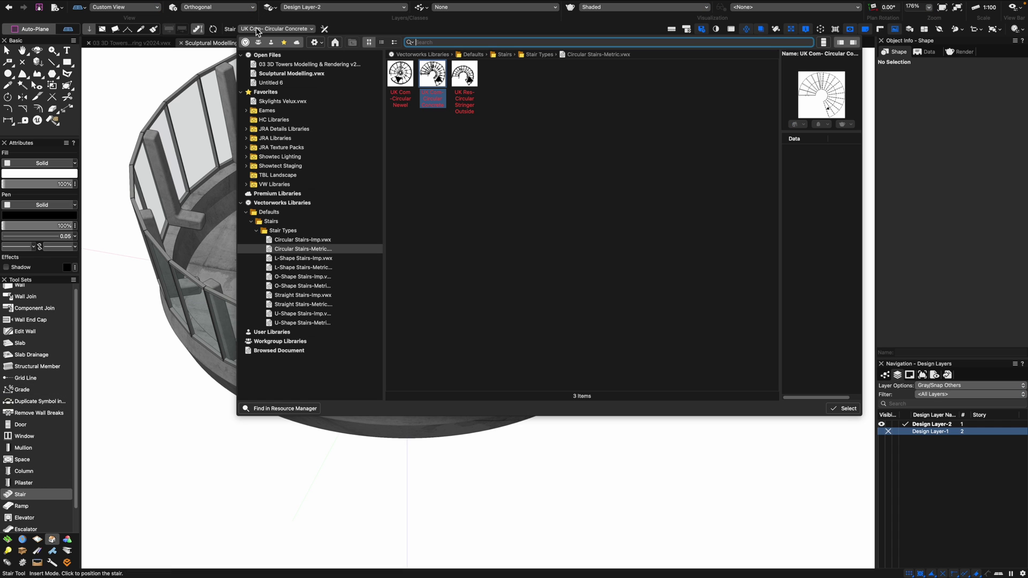
pyautogui.doubleClick(440, 80)
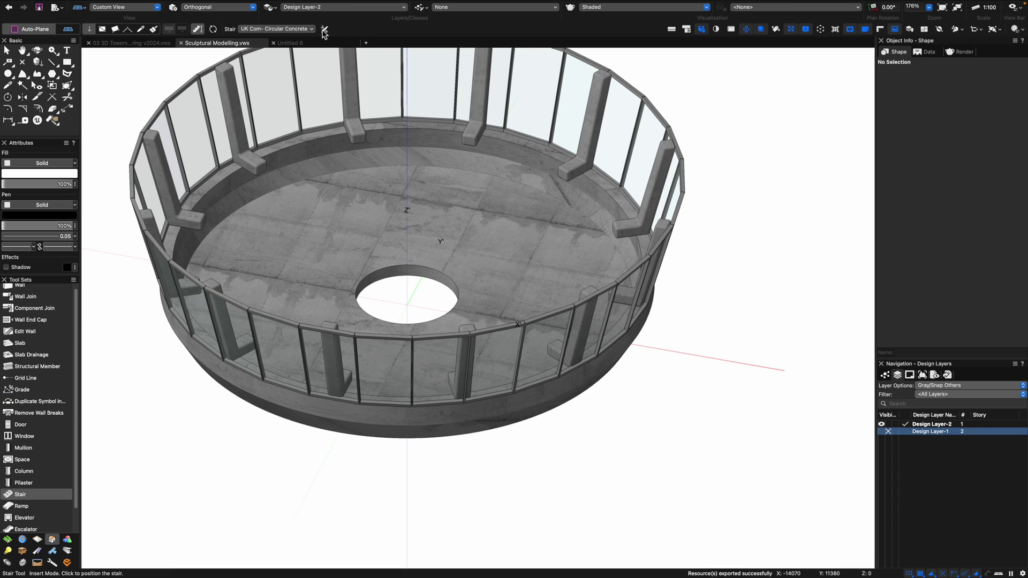
# Set the stair's total rise to 4000 mm, choosing not to use minimum/maximum values.
pyautogui.click(324, 29)
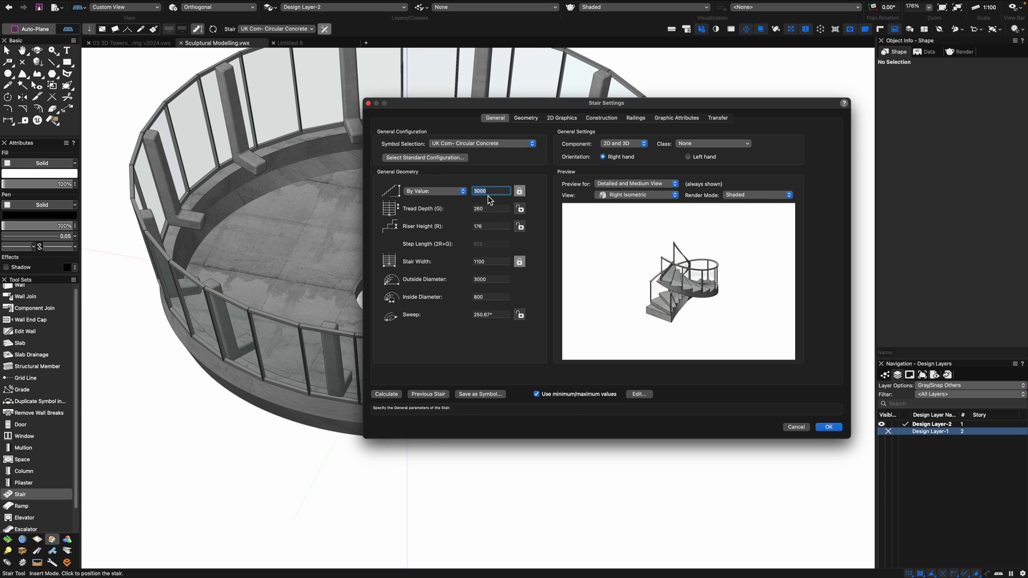
pyautogui.press('Tab')
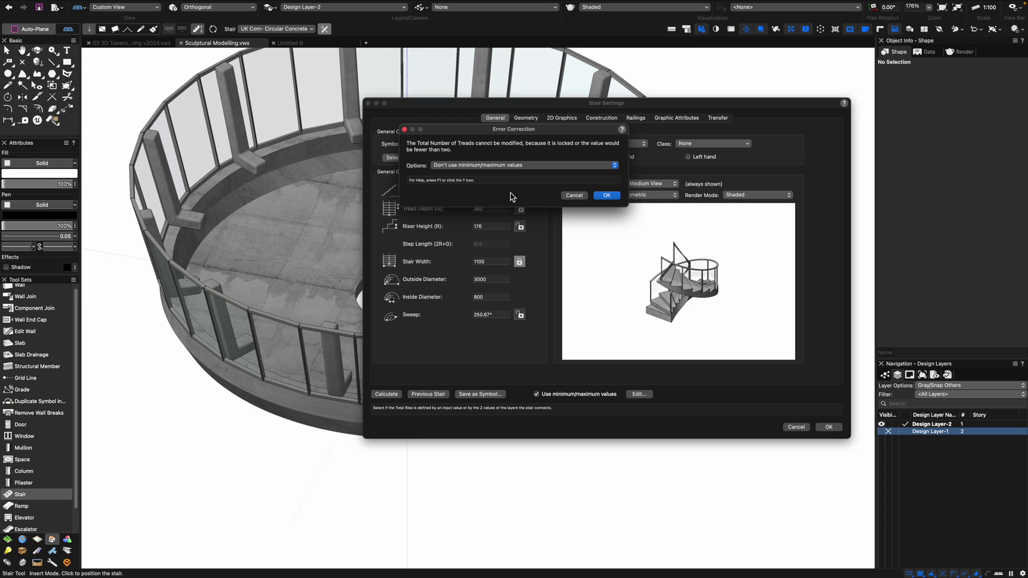
pyautogui.click(605, 196)
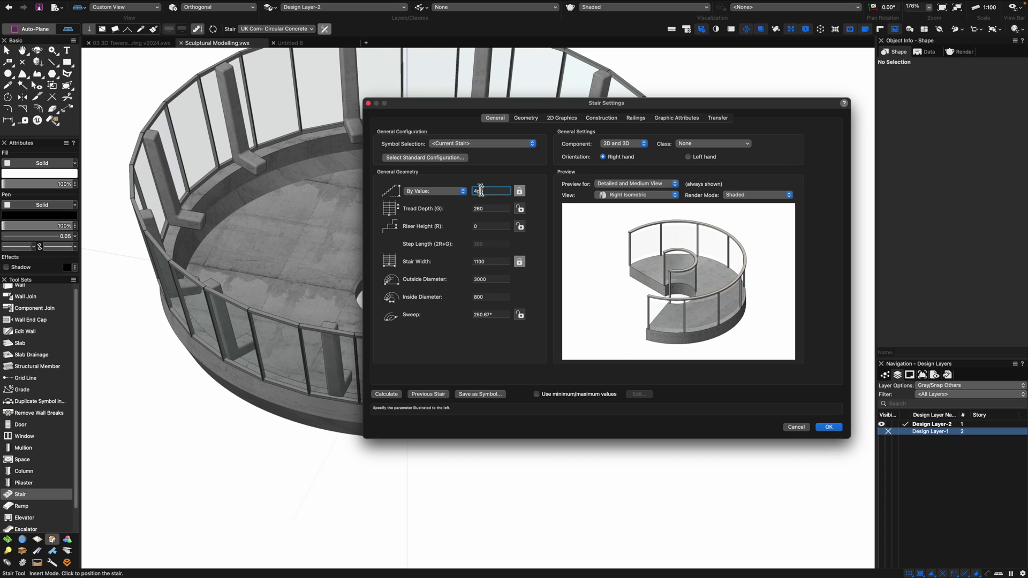
pyautogui.press('Return')
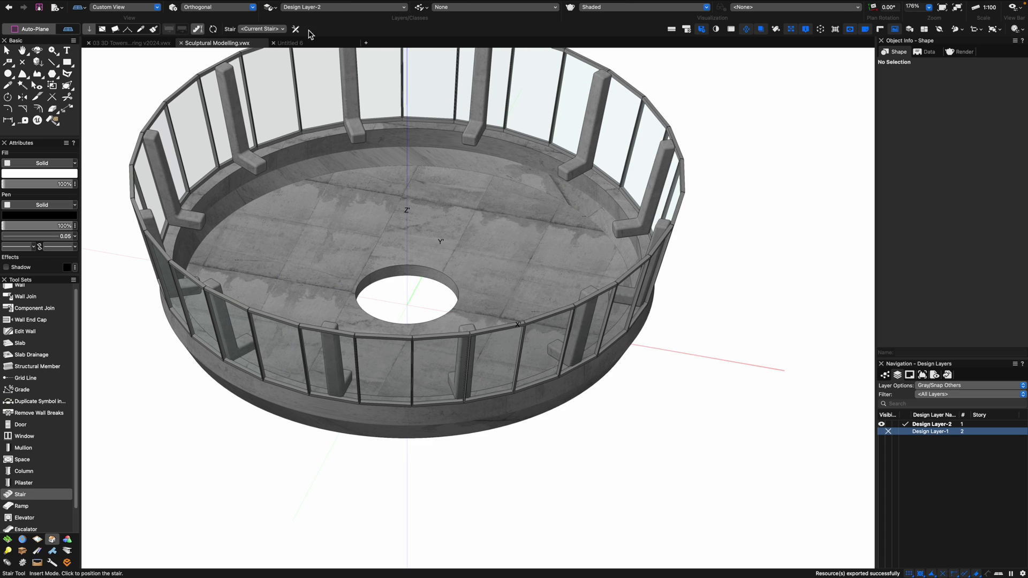
# Set the stair's outside diameter to 4000 mm and inside diameter to 1500 mm, and switch to Top/Plan view.
pyautogui.click(297, 30)
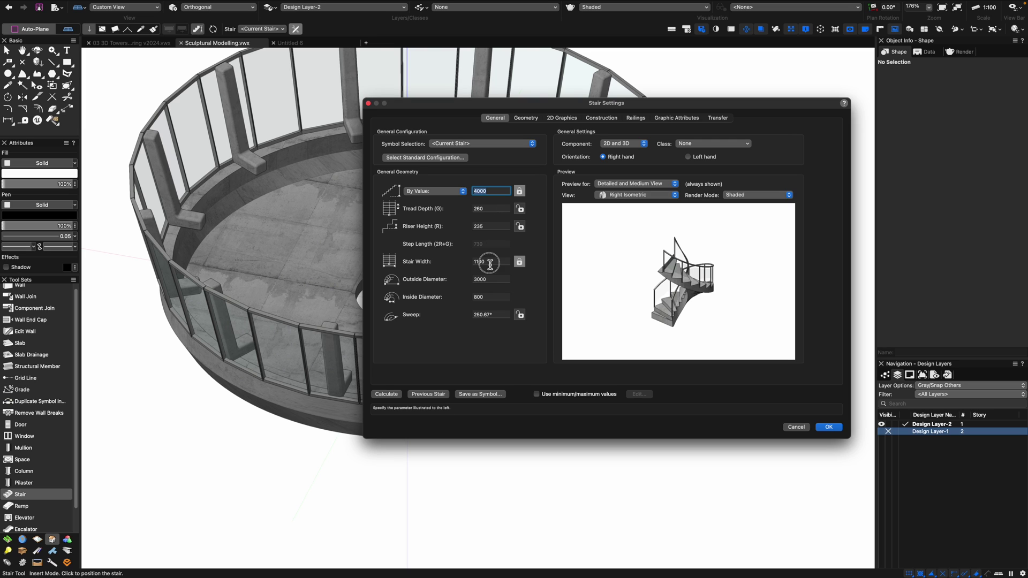
pyautogui.click(485, 279)
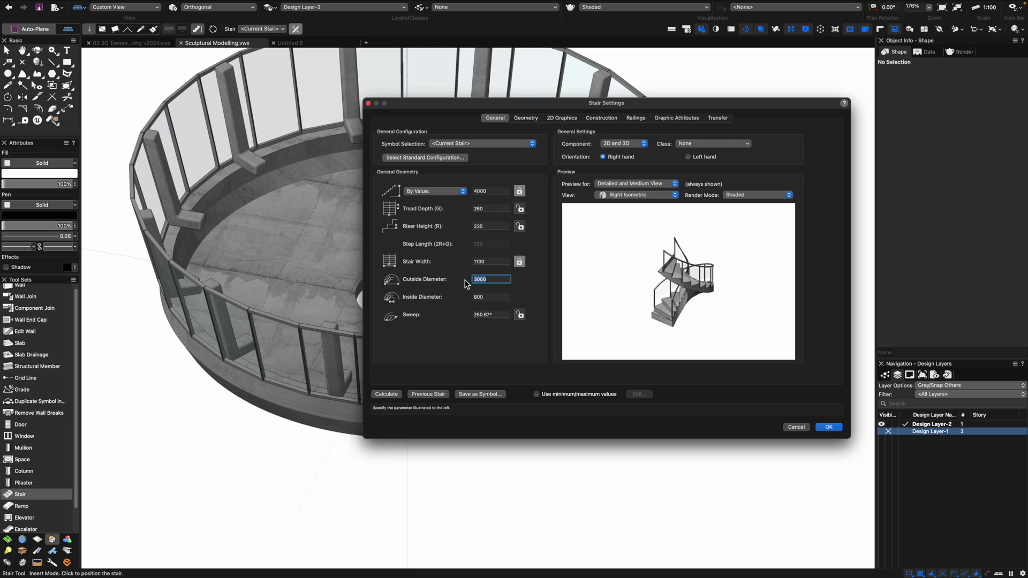
pyautogui.click(491, 297)
pyautogui.write('15')
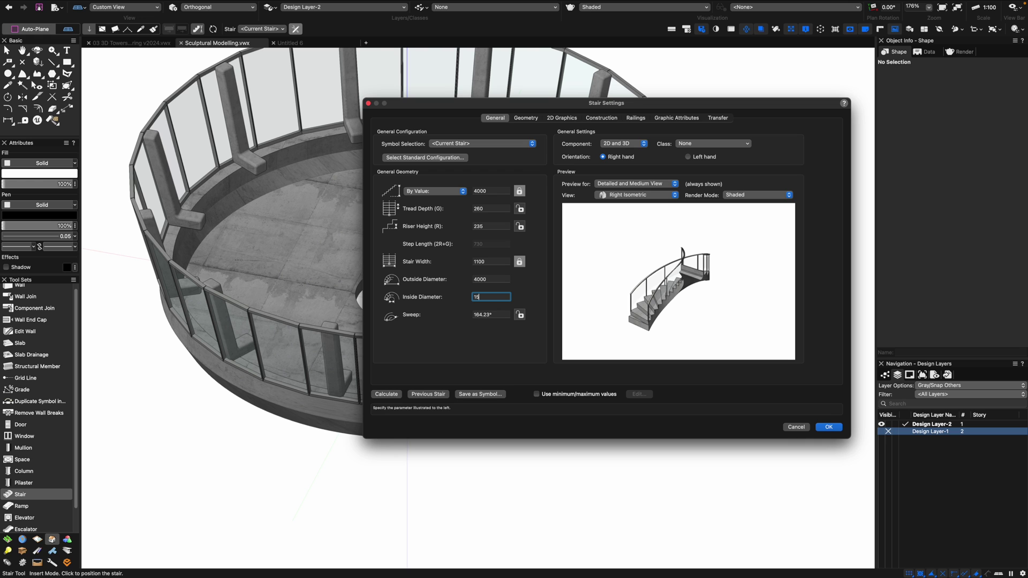
pyautogui.write('00')
pyautogui.click(829, 427)
pyautogui.press('F5')
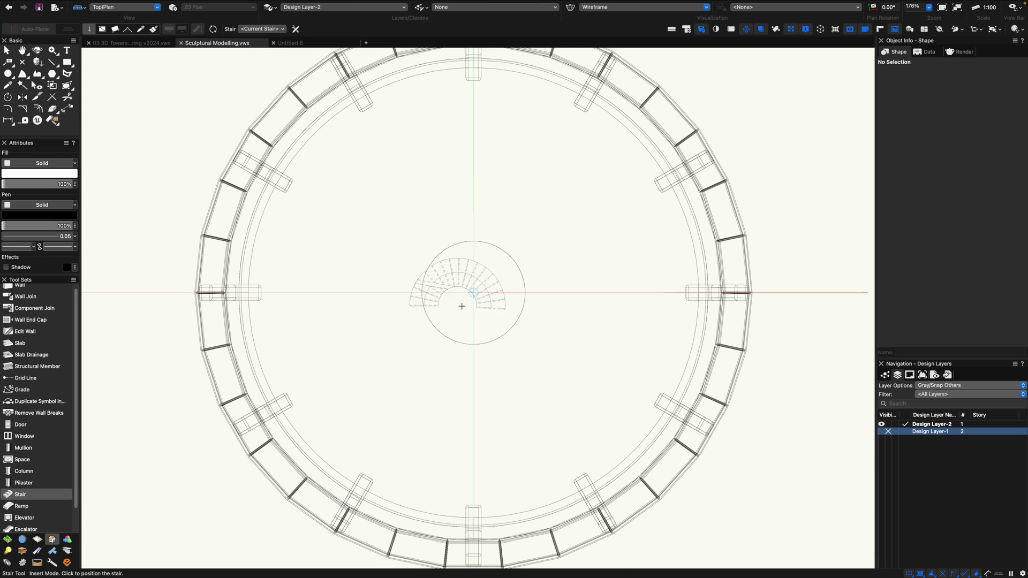
# Insert the circular stair at the centre of the floor opening and lower it about 3460 mm through the hole.
pyautogui.click(473, 296)
pyautogui.press('x')
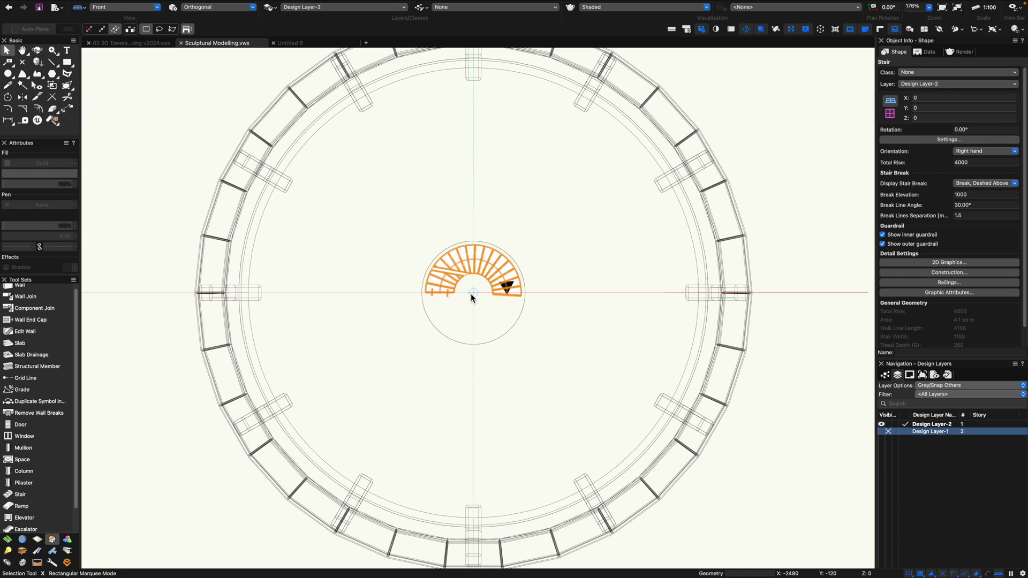
pyautogui.press('KP_2')
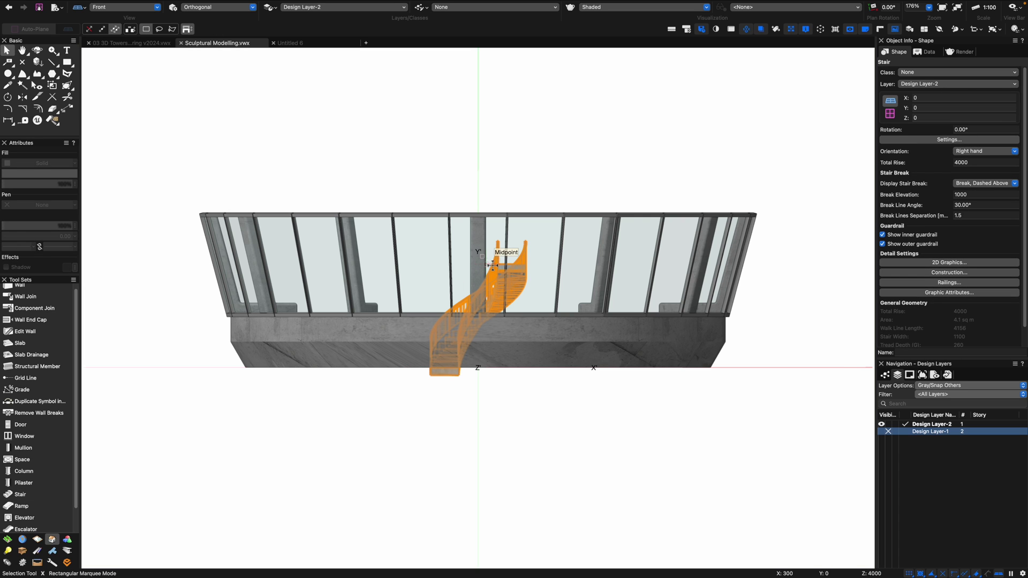
pyautogui.scroll(4, 493, 257)
pyautogui.moveTo(493, 263); pyautogui.dragTo(494, 480)
pyautogui.press('3')
pyautogui.hotkey('shift', 'c')
pyautogui.moveTo(399, 238); pyautogui.dragTo(410, 281)
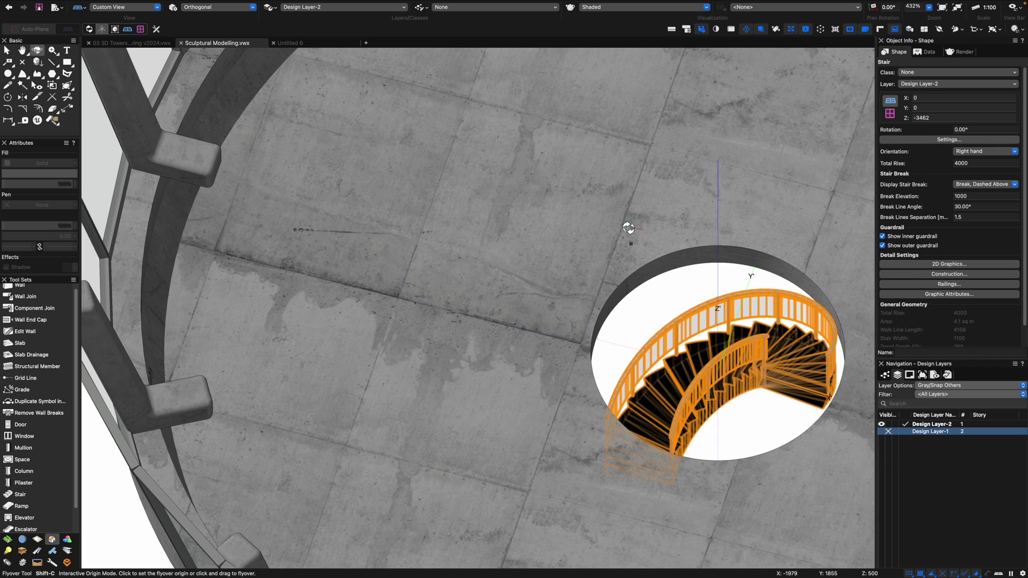
pyautogui.press('super+r')
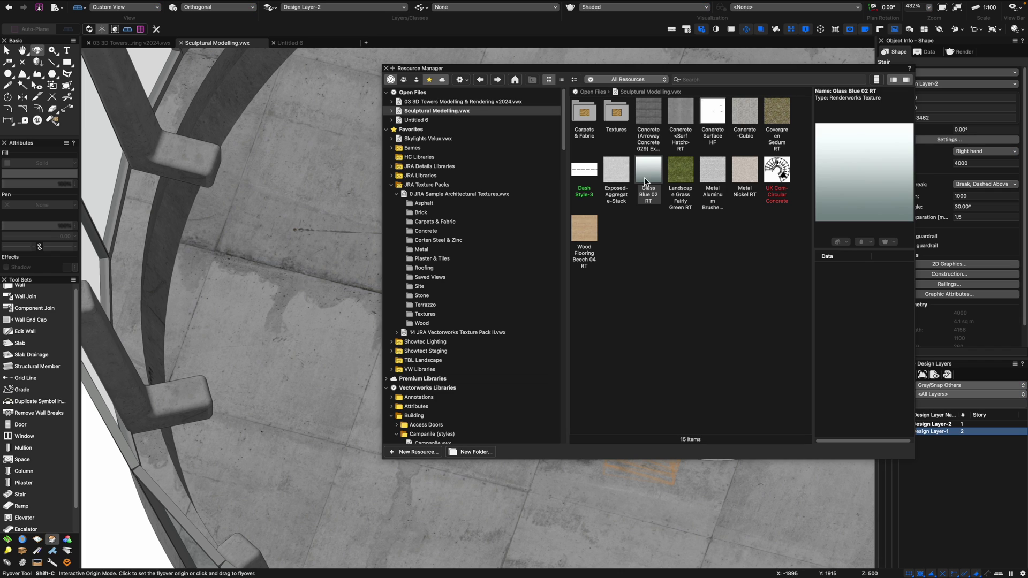
pyautogui.doubleClick(749, 167)
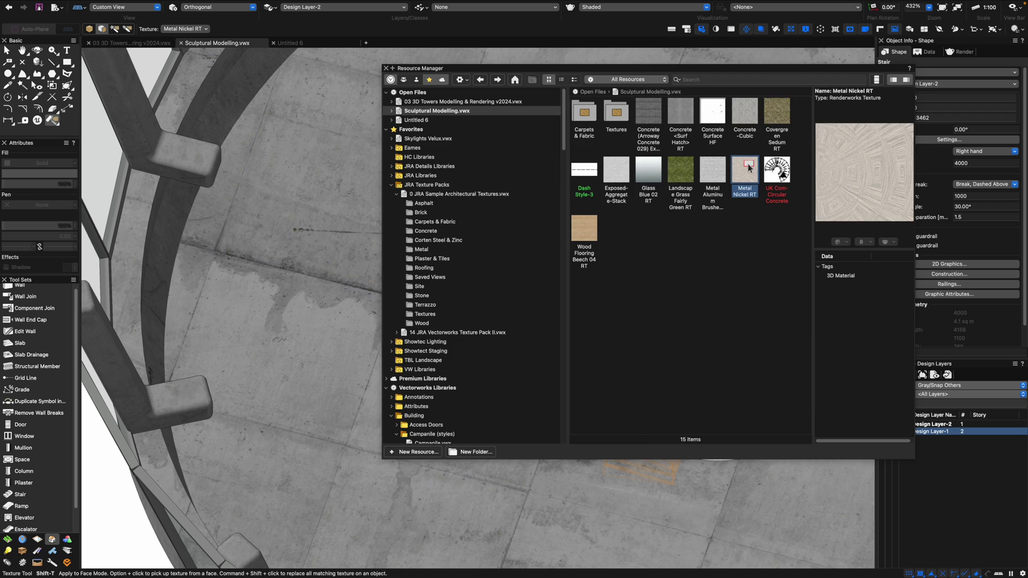
pyautogui.press('super+r')
pyautogui.press('x')
pyautogui.press('x')
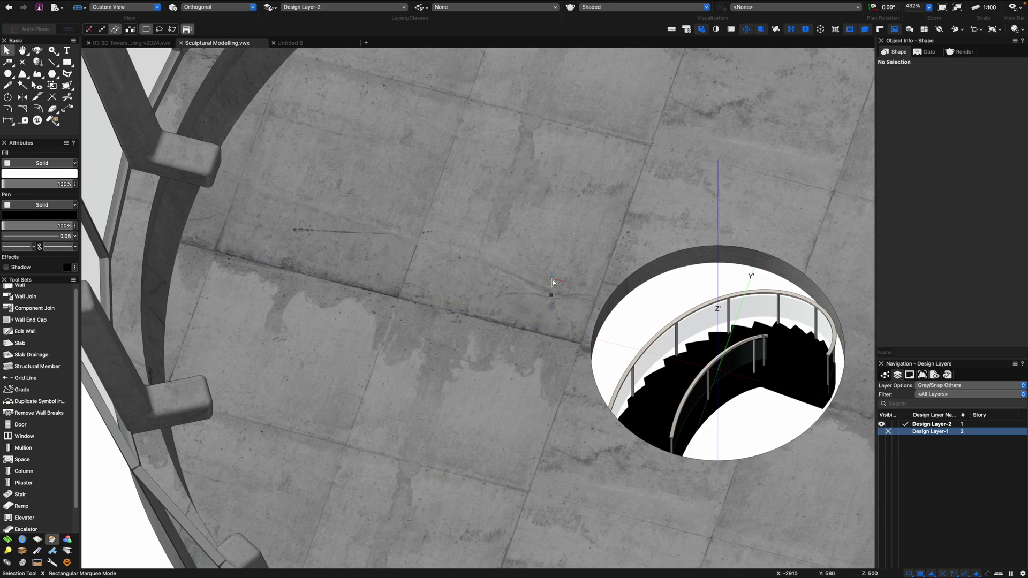
# In plan, draw a square about 2110 mm wide from the stair's centre over the open quadrant beside the stair's upper end.
pyautogui.press('F5')
pyautogui.scroll(-5, 617, 311)
pyautogui.moveTo(637, 297); pyautogui.dragTo(559, 310, button='middle')
pyautogui.scroll(8, 560, 310)
pyautogui.press('4')
pyautogui.moveTo(617, 180)
pyautogui.mouseDown()
pyautogui.moveTo(641, 367)
pyautogui.moveTo(850, 412)
pyautogui.mouseUp()
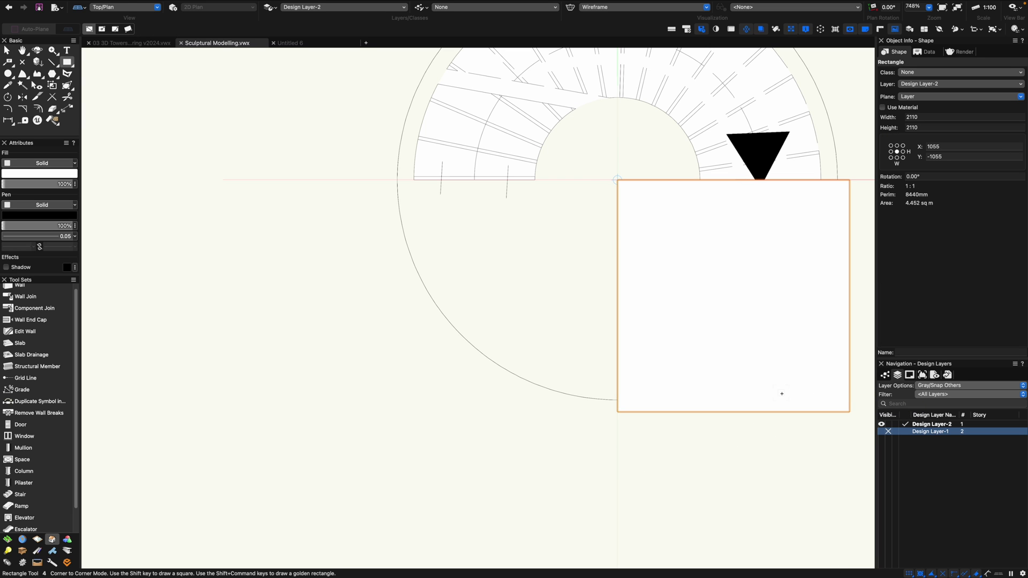
# Extrude the square 500 mm in an isometric view.
pyautogui.press('KP_3')
pyautogui.press('x')
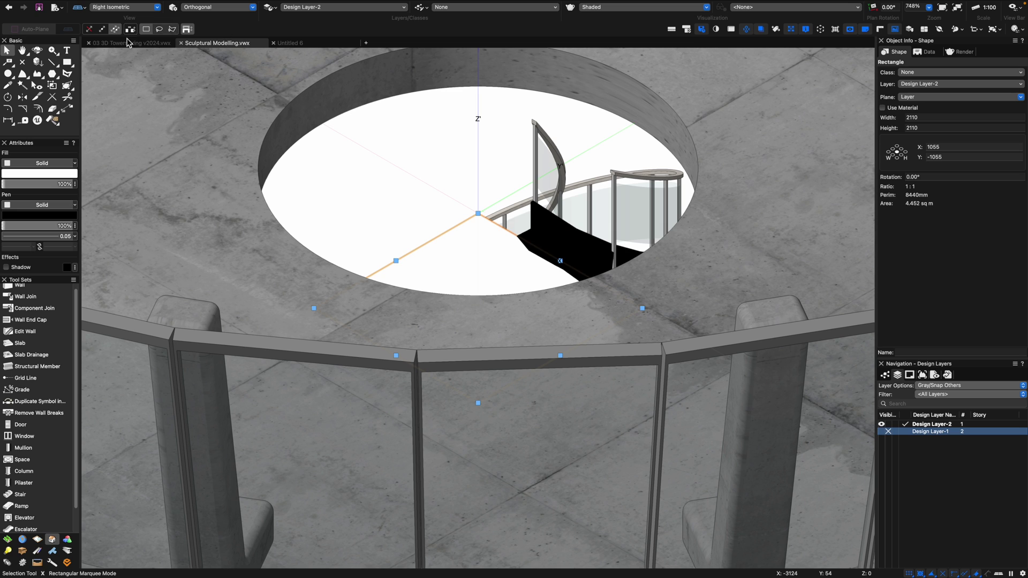
pyautogui.press('super+e')
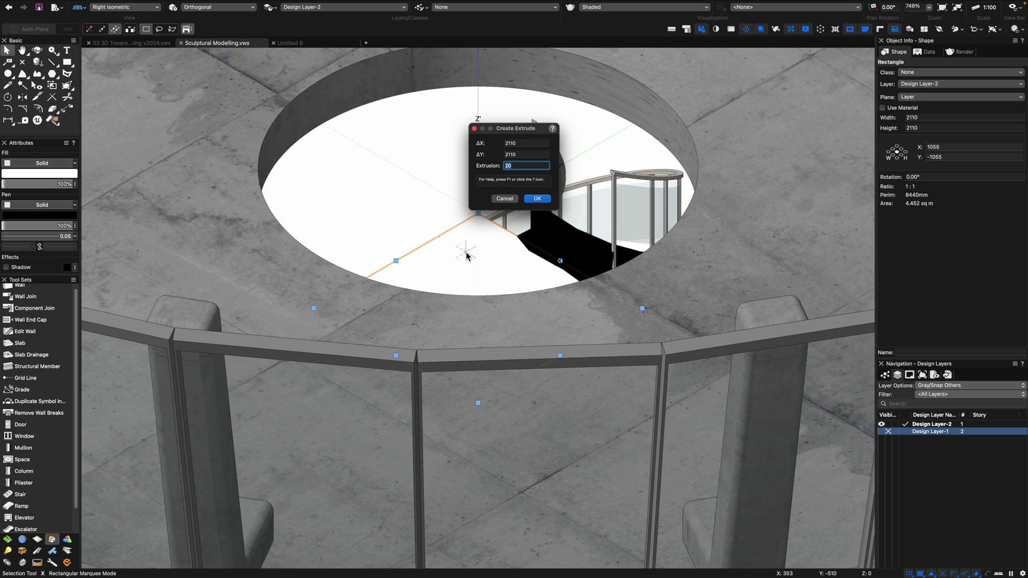
pyautogui.write('500')
pyautogui.press('Return')
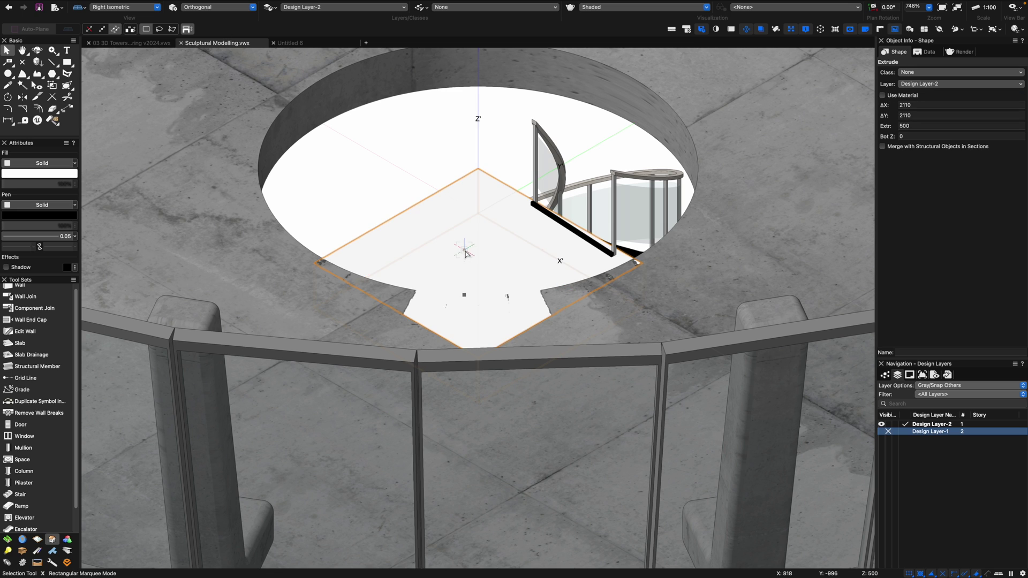
# Join the extruded square to the concrete floor slab with Add Solids.
pyautogui.keyDown('shift'); pyautogui.click(325, 293); pyautogui.keyUp('shift')
pyautogui.rightClick(325, 293)
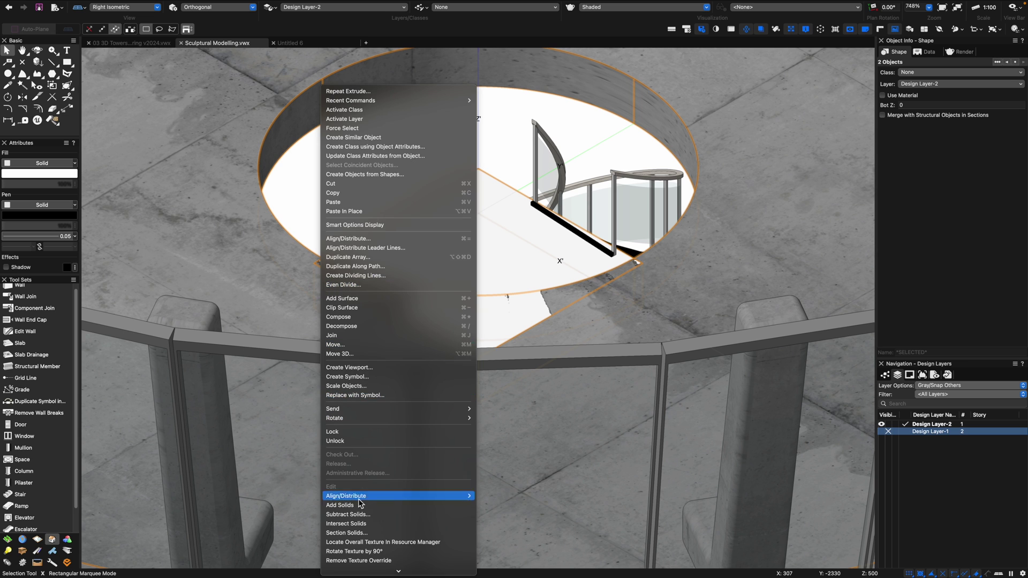
pyautogui.click(359, 505)
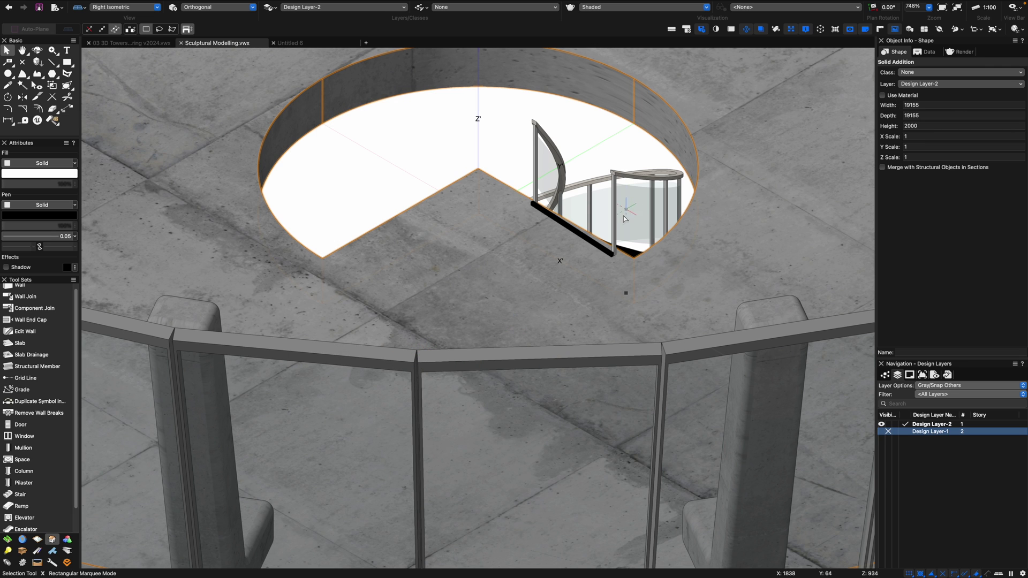
pyautogui.scroll(-2, 480, 342)
pyautogui.press('x')
pyautogui.press('x')
# Draw a three-point arc of 2000 mm radius along the curved edge of the remaining floor opening.
pyautogui.scroll(1, 480, 341)
pyautogui.press('3')
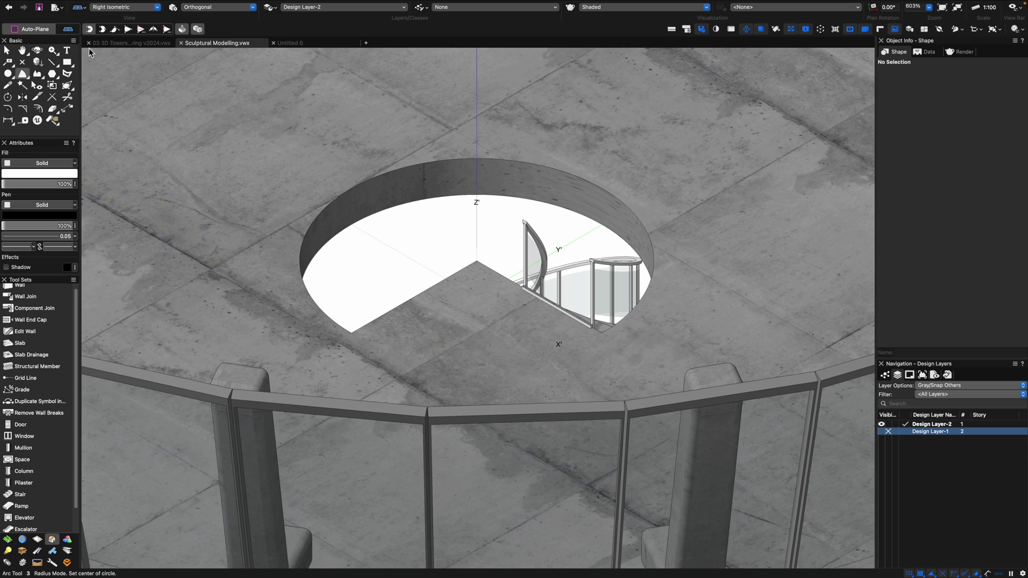
pyautogui.click(102, 29)
pyautogui.click(351, 332)
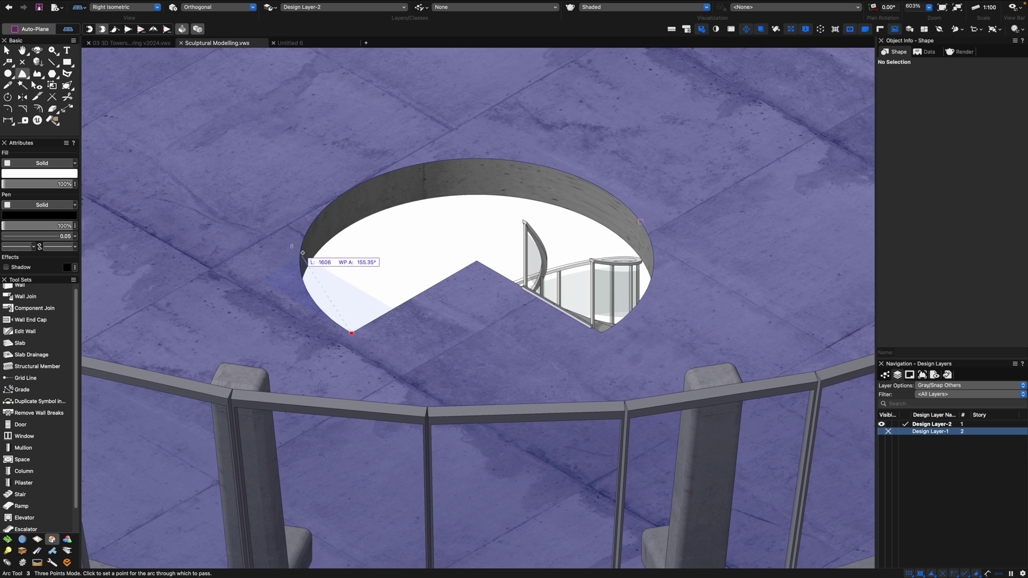
pyautogui.click(311, 222)
pyautogui.click(602, 334)
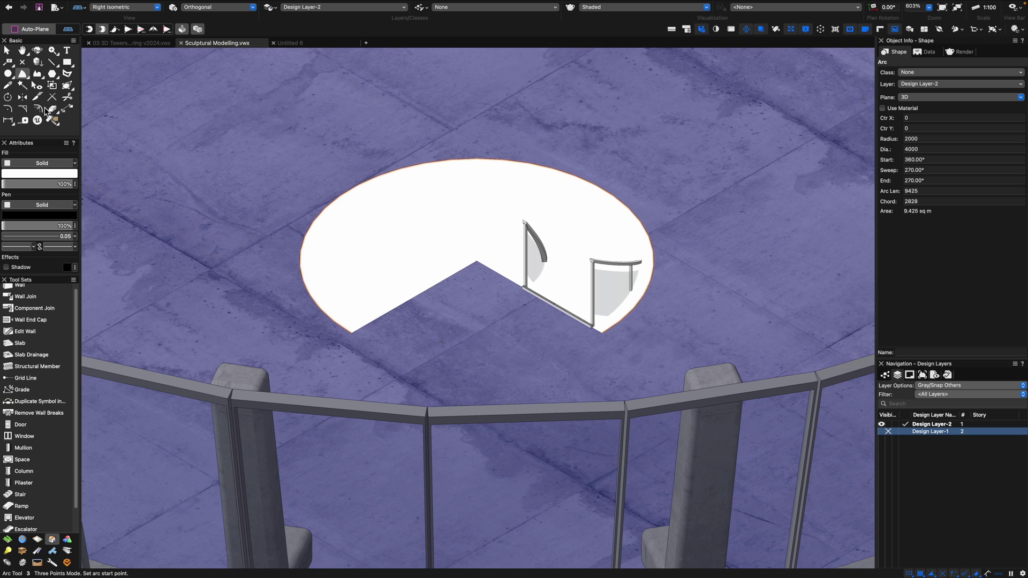
# Offset the arc outward by 200 mm as a duplicate with open curves closed, forming a ring profile.
pyautogui.doubleClick(39, 110)
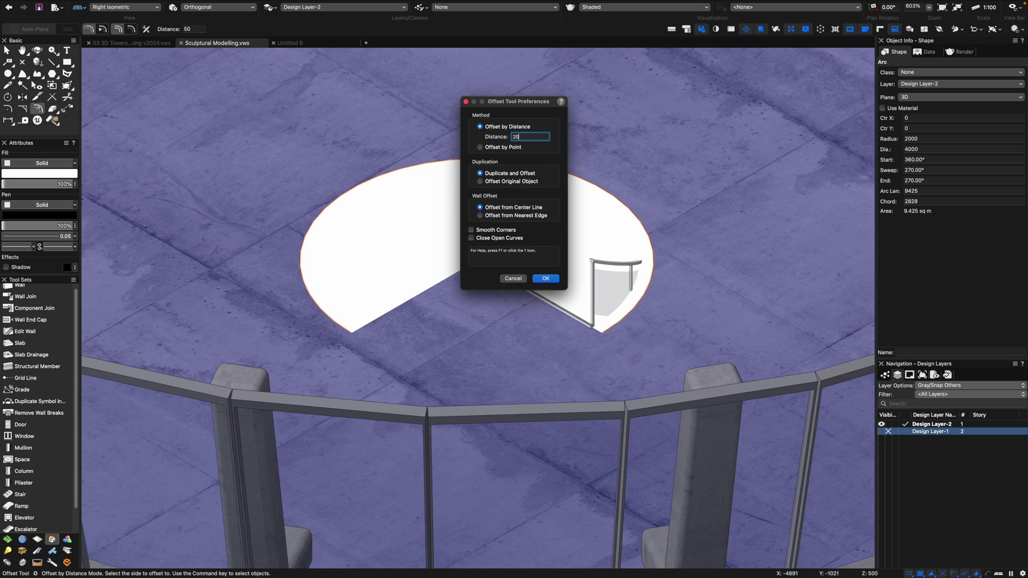
pyautogui.click(473, 238)
pyautogui.press('Return')
pyautogui.click(296, 236)
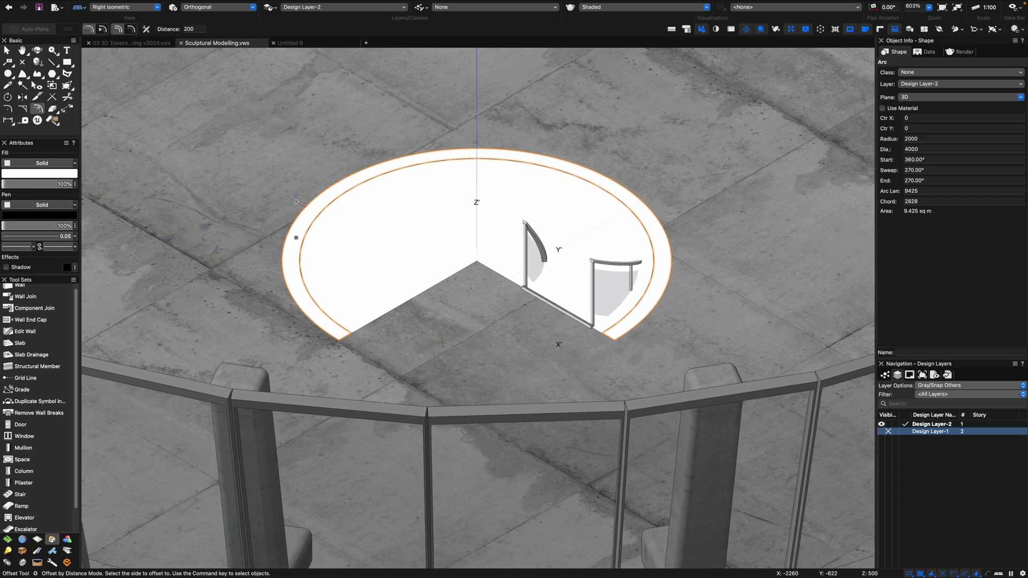
# Extrude the ring profile 1200 mm and give the balustrade the floor's concrete finish with the Eyedropper.
pyautogui.press('super+e')
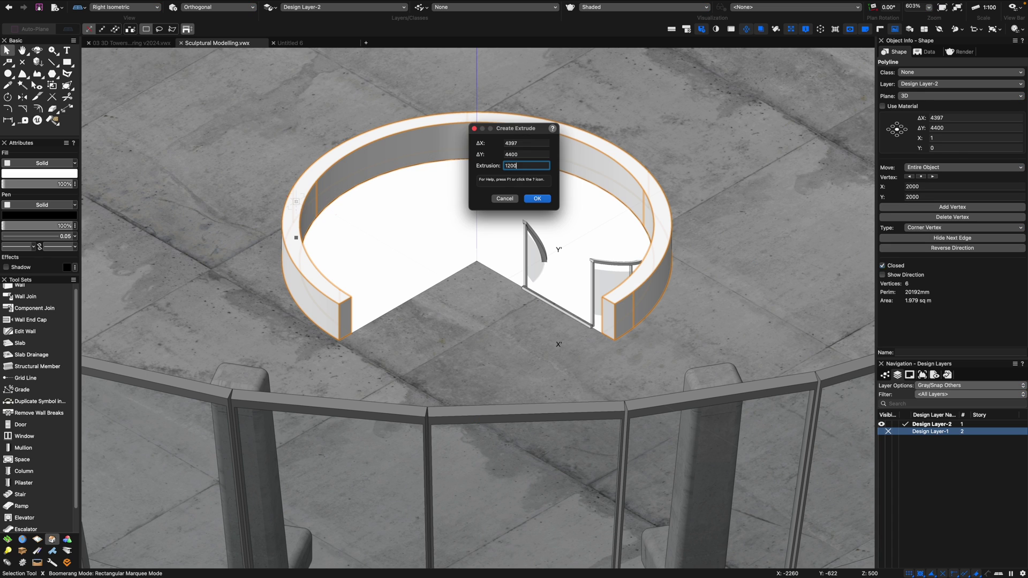
pyautogui.press('Return')
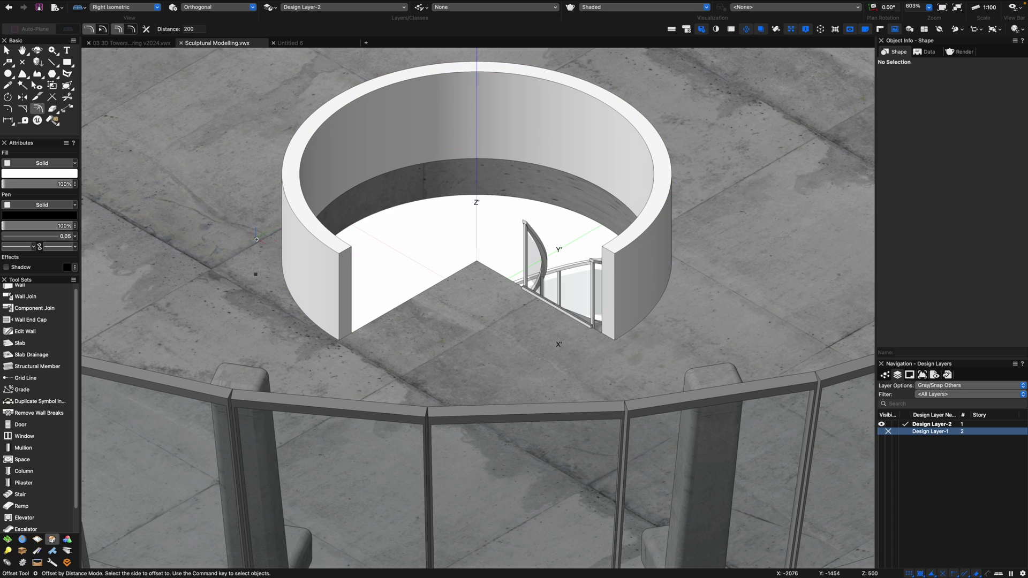
pyautogui.press('e')
pyautogui.click(303, 221)
pyautogui.press('x')
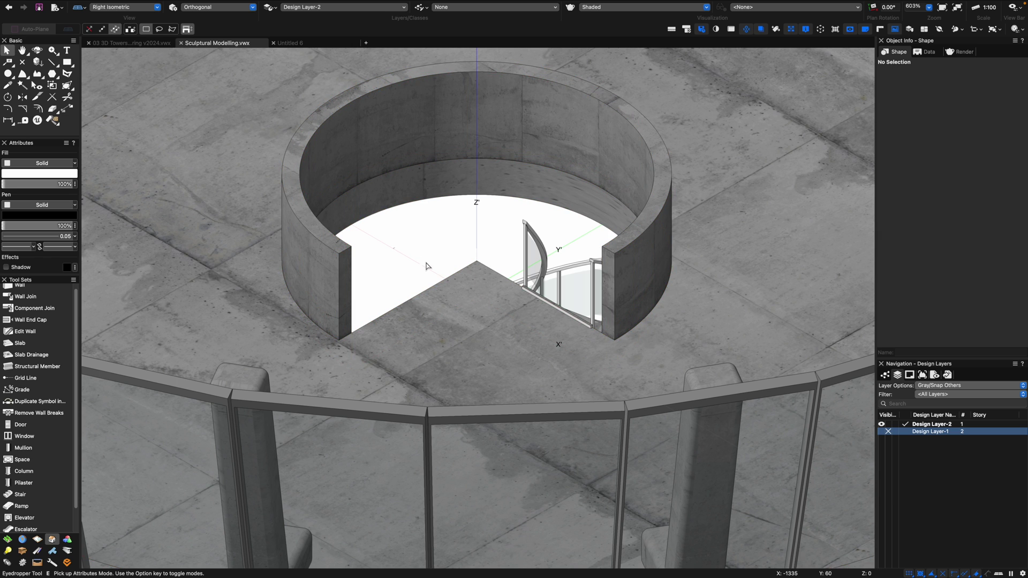
# Edit the balustrade's extrude profile and draw a 200 by 2205 mm rectangle along the opening's straight edge from the centre.
pyautogui.scroll(-2, 414, 275)
pyautogui.doubleClick(362, 295)
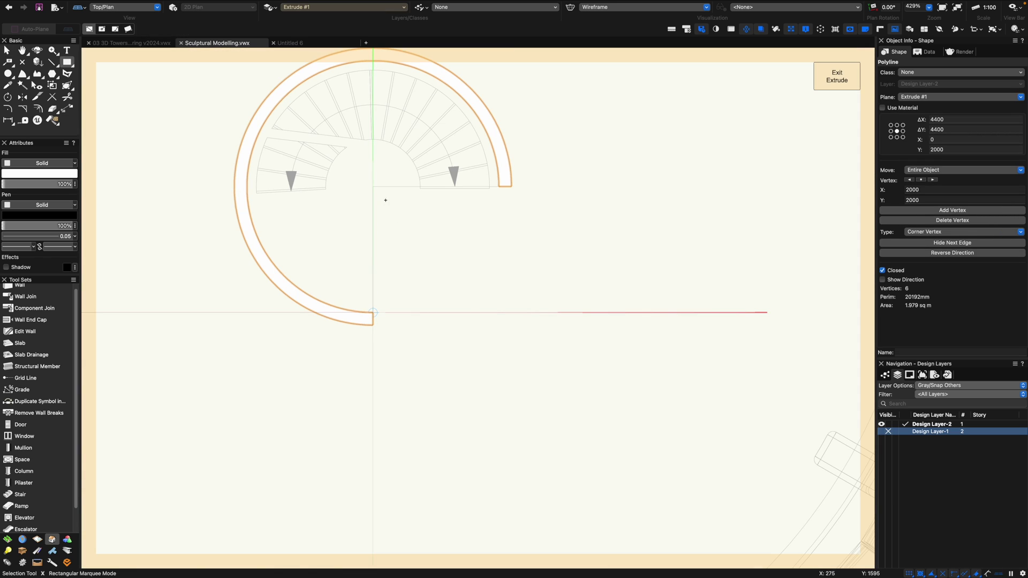
pyautogui.press('4')
pyautogui.click(374, 186)
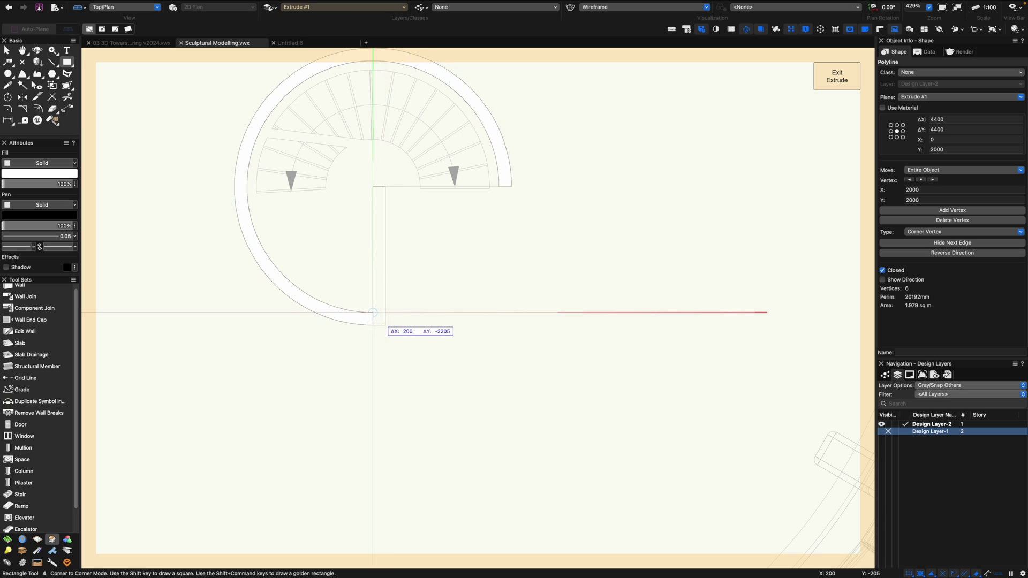
pyautogui.click(383, 327)
# Place a copy of the rectangle rotated 90° along the other straight edge and shorten it to 750 mm.
pyautogui.press('super+l')
pyautogui.press('x')
pyautogui.moveTo(320, 240); pyautogui.dragTo(373, 186)
pyautogui.moveTo(472, 192); pyautogui.dragTo(420, 193)
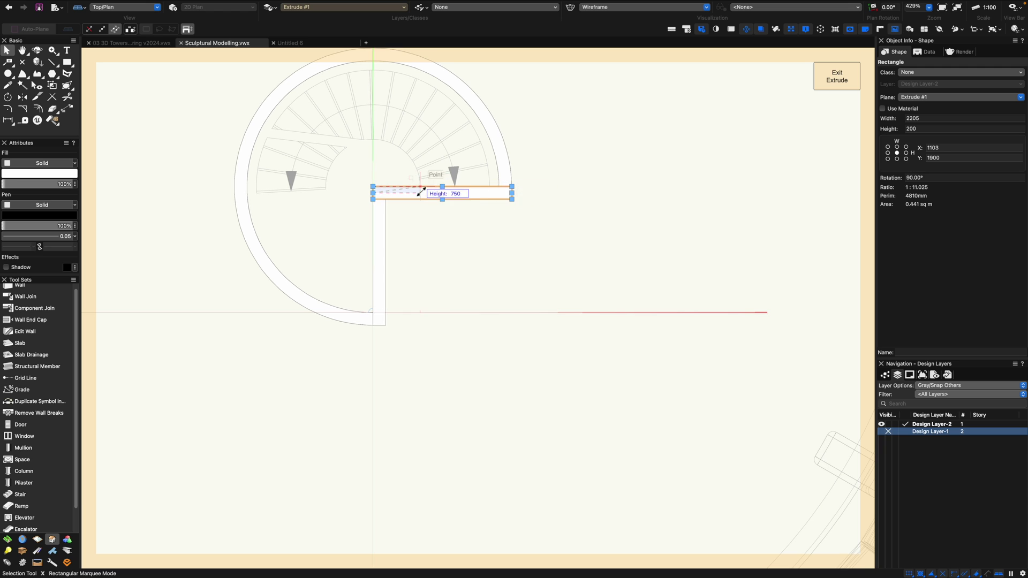
# Merge both rectangles with the ring profile using Add Surface and exit the extrude editing.
pyautogui.keyDown('shift'); pyautogui.click(382, 229); pyautogui.keyUp('shift')
pyautogui.keyDown('shift'); pyautogui.click(357, 321); pyautogui.keyUp('shift')
pyautogui.rightClick(355, 322)
pyautogui.click(375, 335)
pyautogui.click(834, 76)
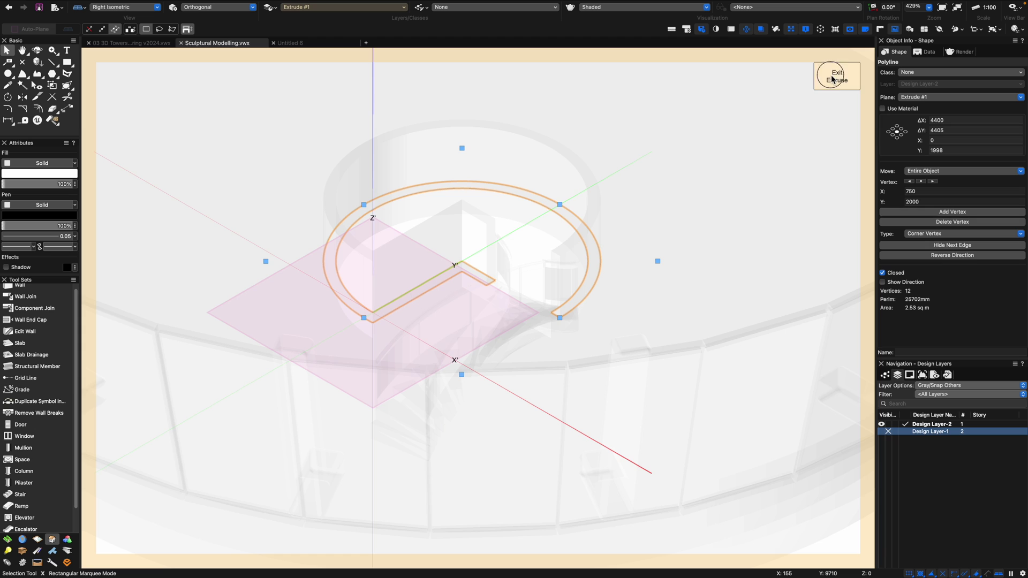
pyautogui.click(527, 234)
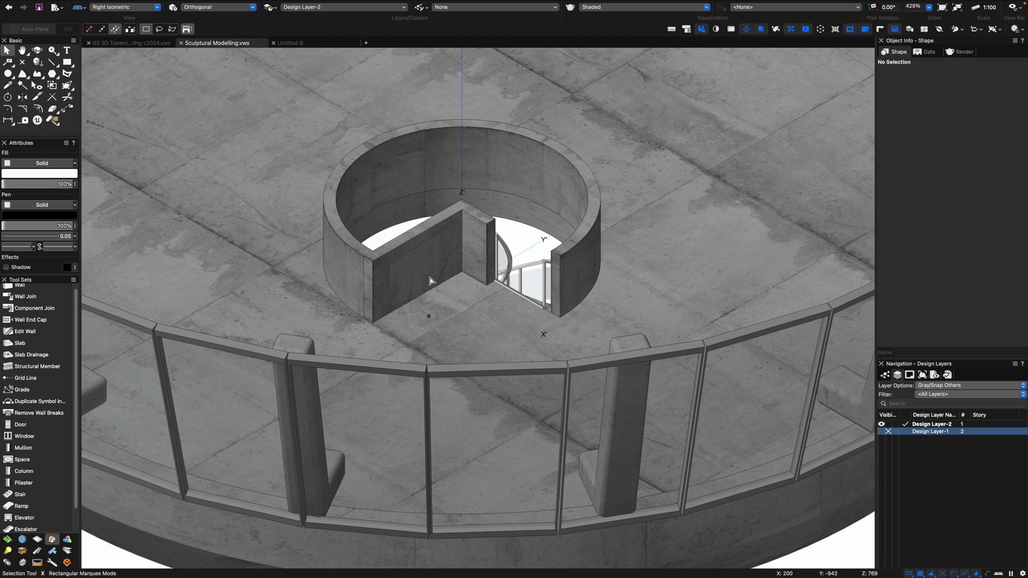
# Draw a circle of about 10736 mm radius from the building's centre to the facade's outer edge and raise it 6000 mm.
pyautogui.scroll(-5, 430, 277)
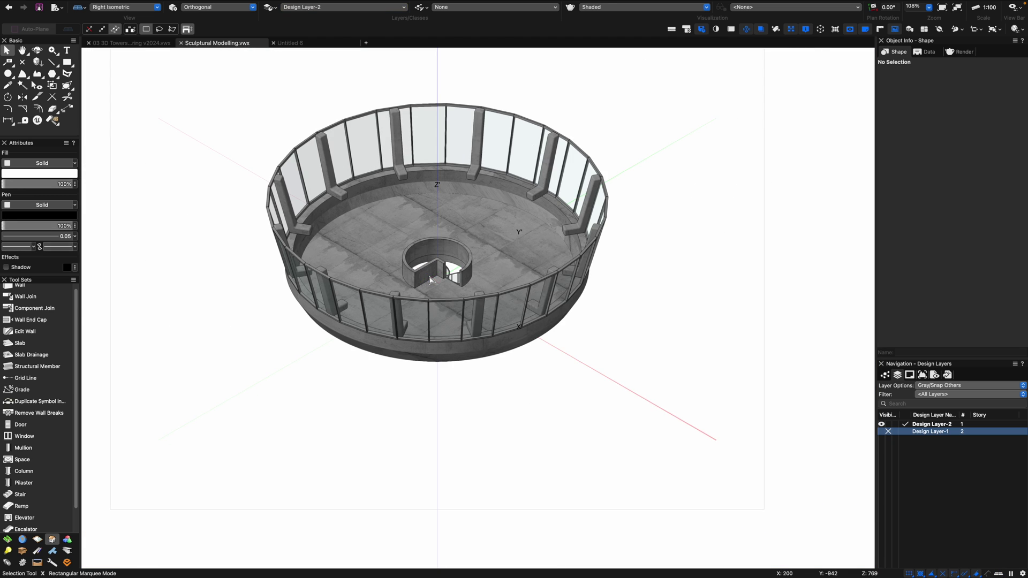
pyautogui.press('F5')
pyautogui.press('6')
pyautogui.click(474, 305)
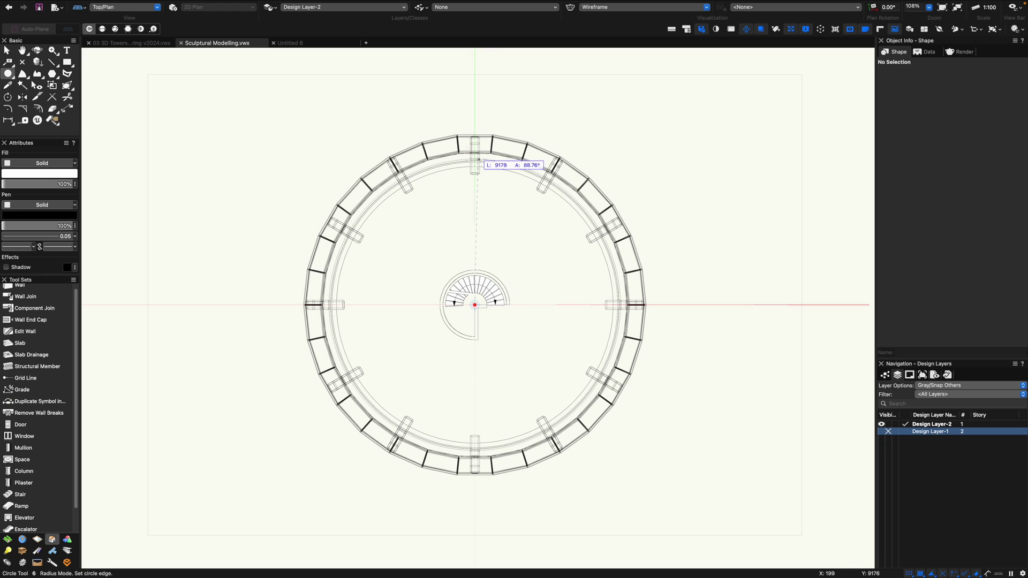
pyautogui.click(475, 134)
pyautogui.press('KP_1')
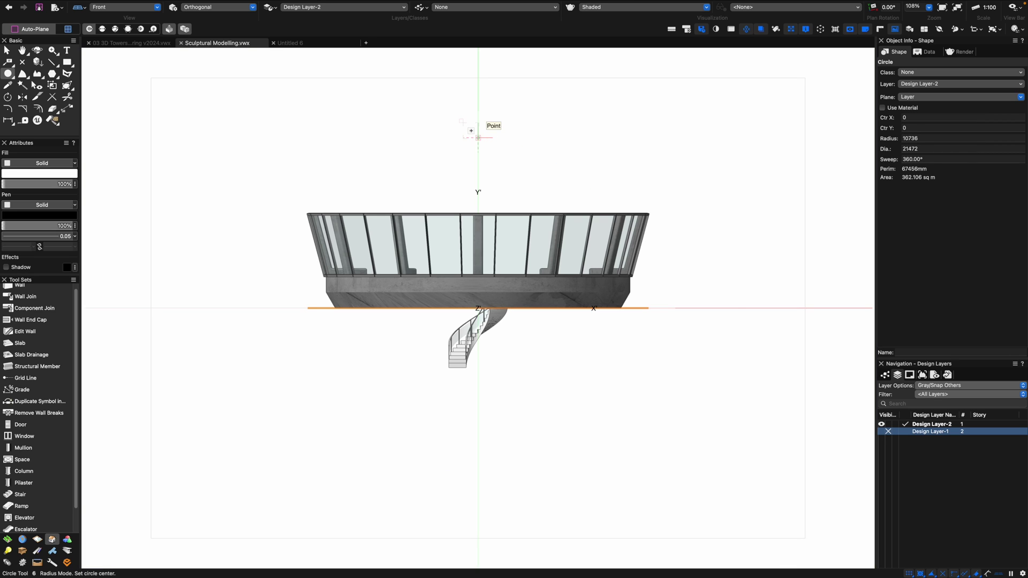
pyautogui.press('x')
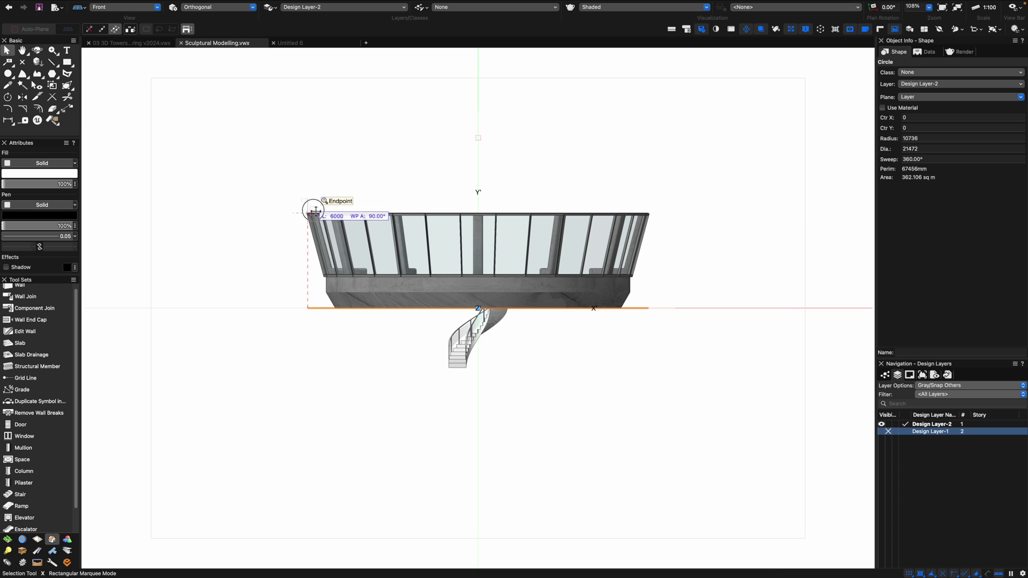
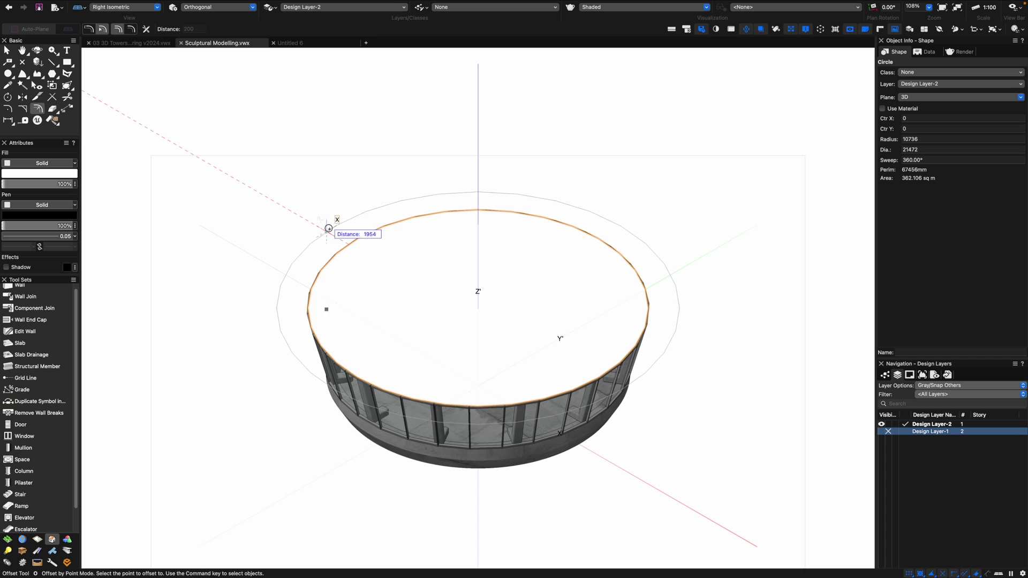
# Offset the raised circle outward by 1000 mm and extrude the larger circle 1200 mm as a roof.
pyautogui.press('Return')
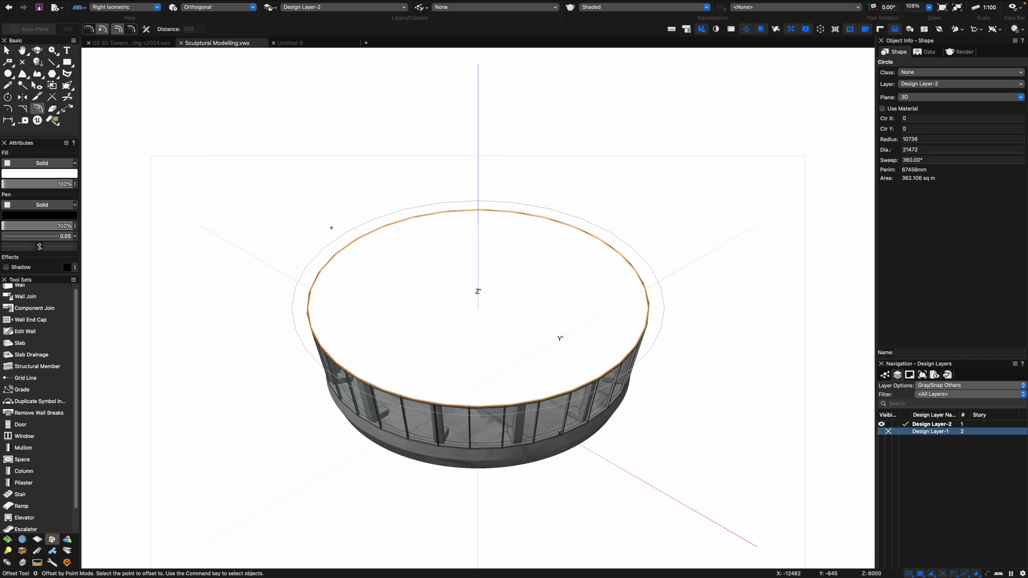
pyautogui.press('x')
pyautogui.press('super+e')
pyautogui.write('1200')
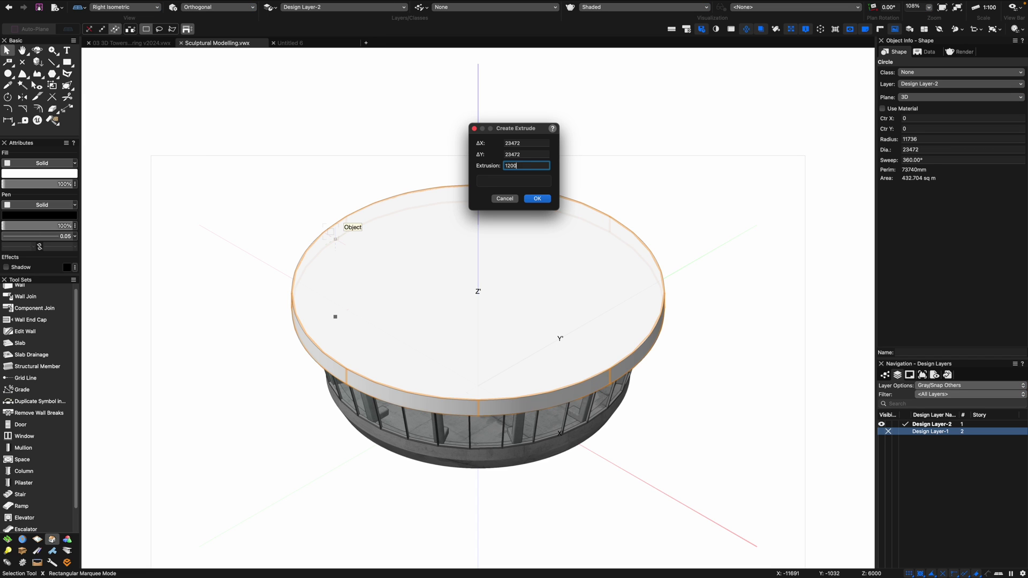
pyautogui.press('Return')
# Taper the roof disc's side face outward so the roof is about 24858 mm wide, using Taper Face.
pyautogui.hotkey('shift', 'c')
pyautogui.moveTo(405, 352); pyautogui.dragTo(384, 312)
pyautogui.click(67, 539)
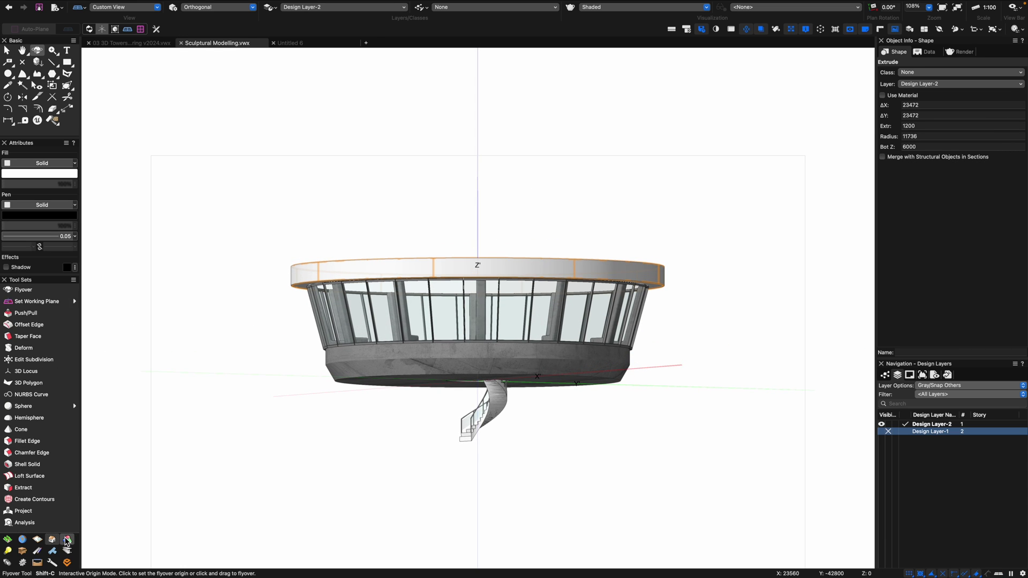
pyautogui.click(27, 336)
pyautogui.click(310, 291)
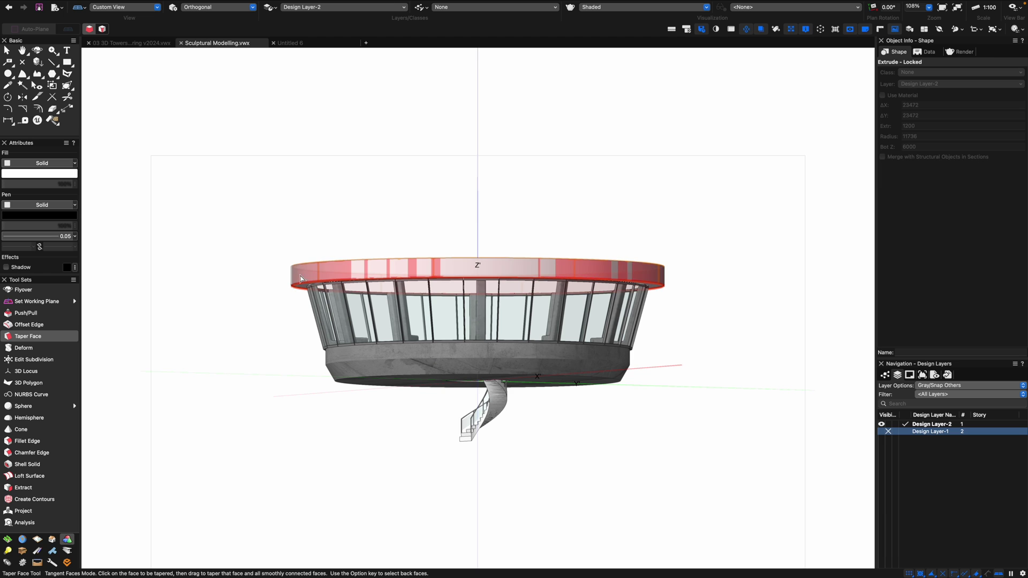
pyautogui.click(287, 261)
# Shell the tapered roof disc inward with a 300 mm thickness, leaving its upper face open, using Shell Solid.
pyautogui.hotkey('shift', 'c')
pyautogui.moveTo(388, 230); pyautogui.dragTo(376, 264)
pyautogui.click(27, 464)
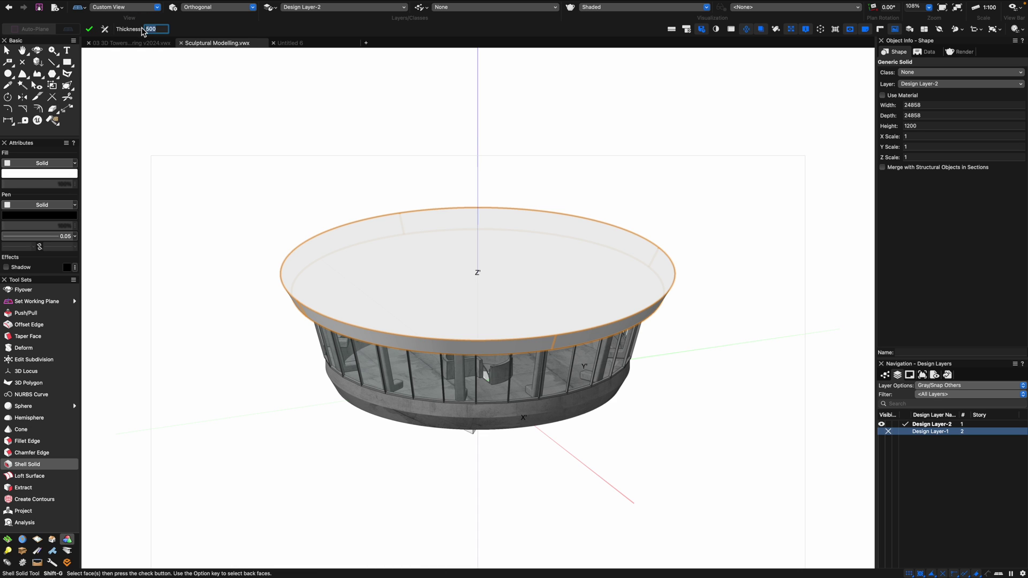
pyautogui.press('Return')
pyautogui.click(468, 296)
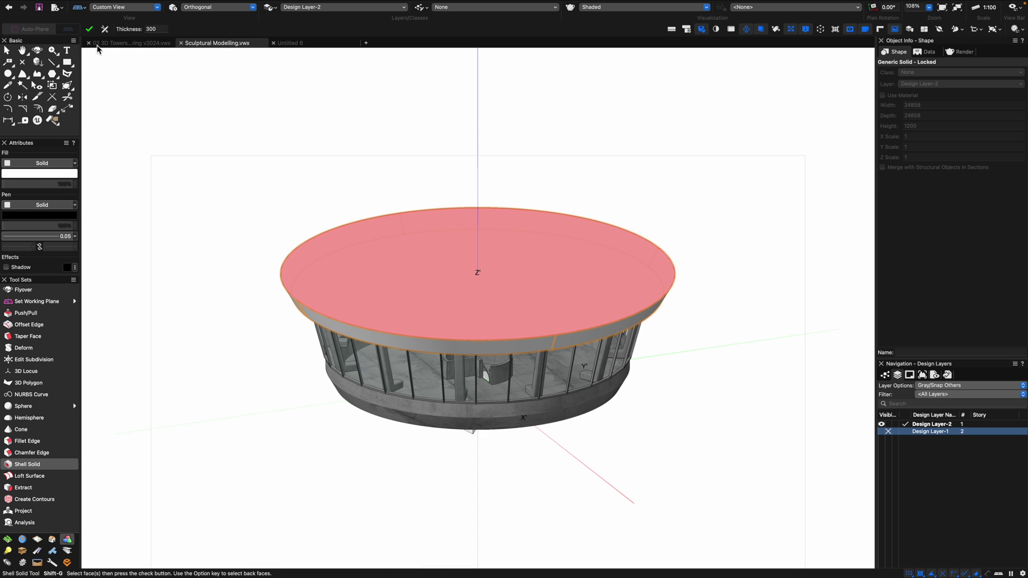
pyautogui.click(89, 29)
pyautogui.scroll(4, 294, 220)
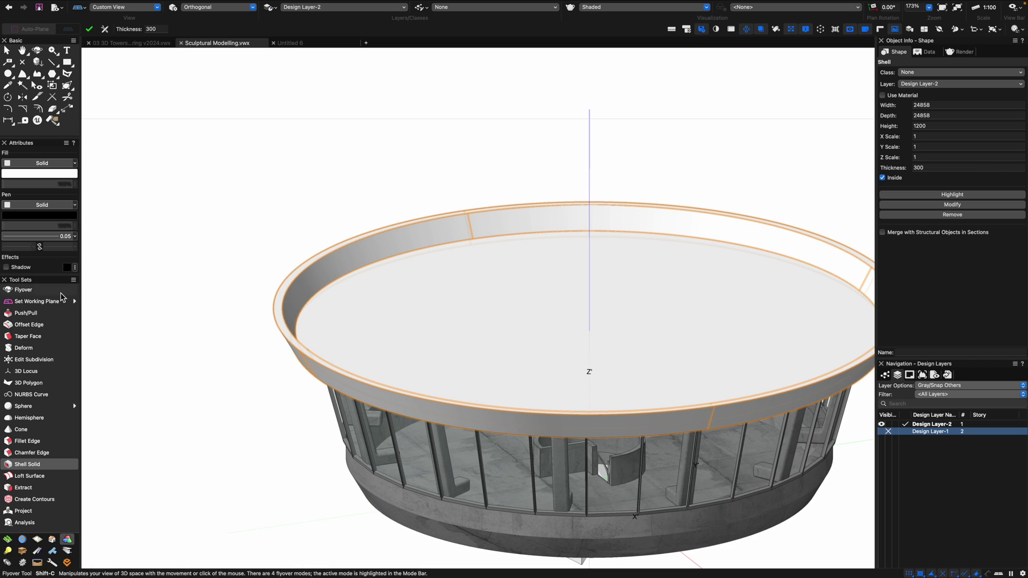
# Push/Pull the roof shell's upper rim face upward by 900 mm to raise the parapet.
pyautogui.hotkey('shift', 'r')
pyautogui.moveTo(289, 277); pyautogui.dragTo(289, 255)
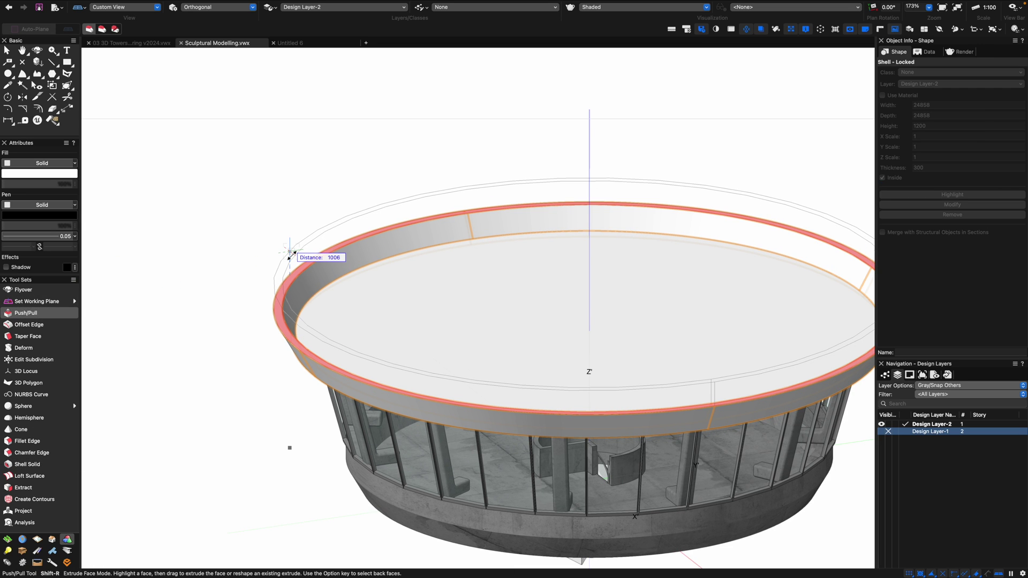
pyautogui.write('900')
pyautogui.press('Return')
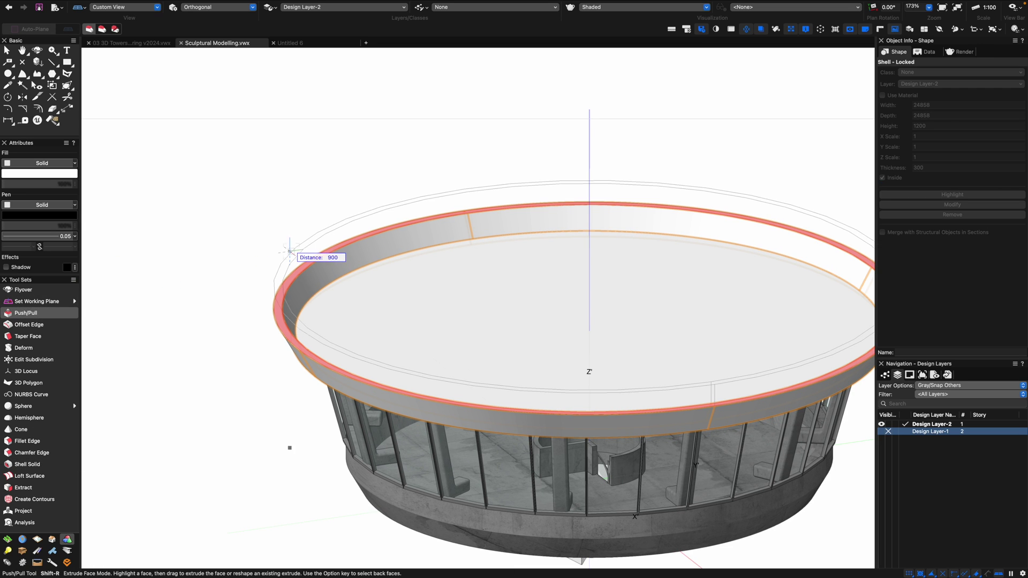
pyautogui.press('Return')
pyautogui.scroll(-4, 294, 257)
pyautogui.press('x')
pyautogui.click(621, 152)
pyautogui.click(597, 173)
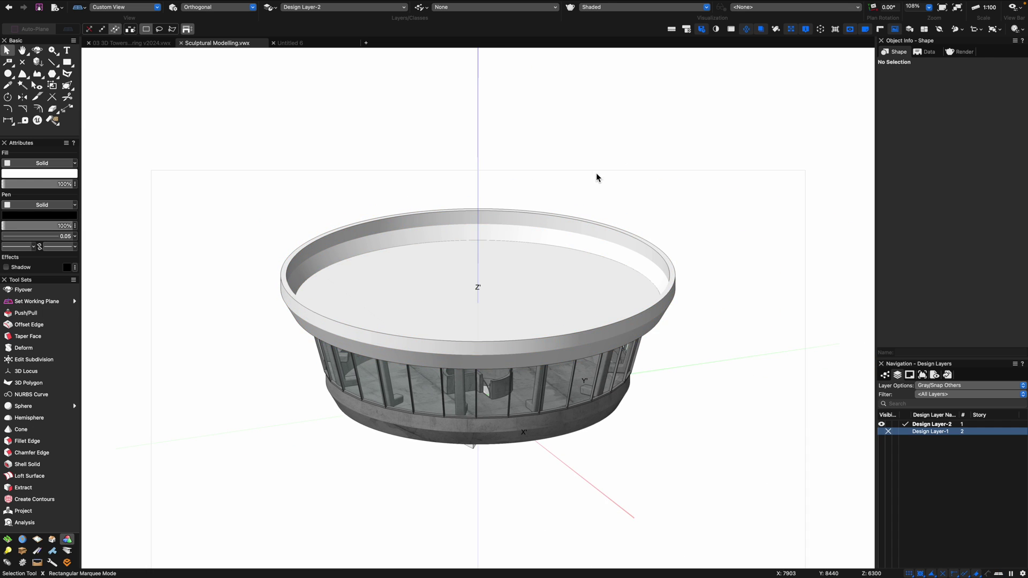
# Save the document and draw a circle of 3 m radius at the centre of the roof's recessed surface.
pyautogui.press('F5')
pyautogui.press('6')
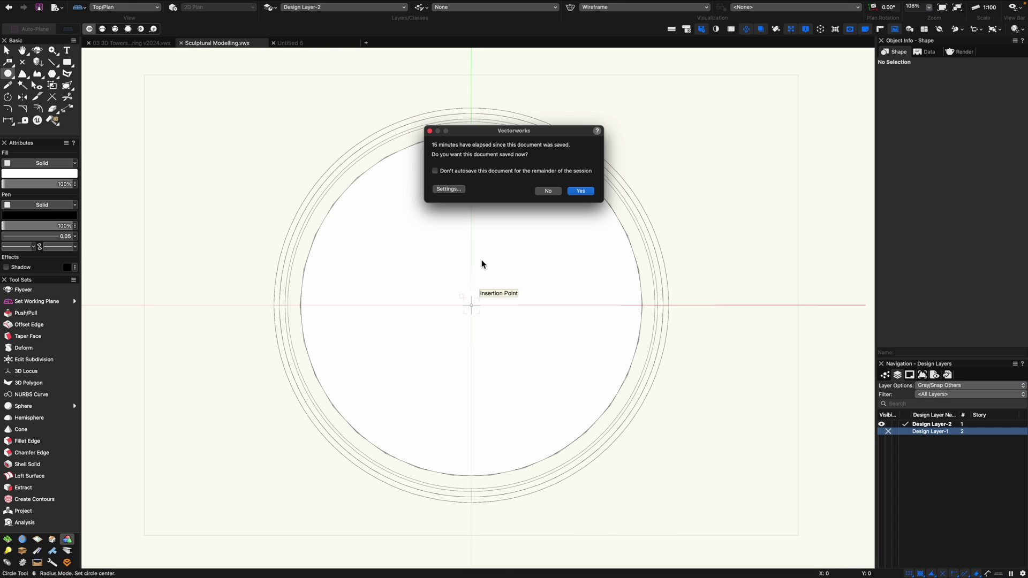
pyautogui.press('Return')
pyautogui.press('KP_3')
pyautogui.click(479, 254)
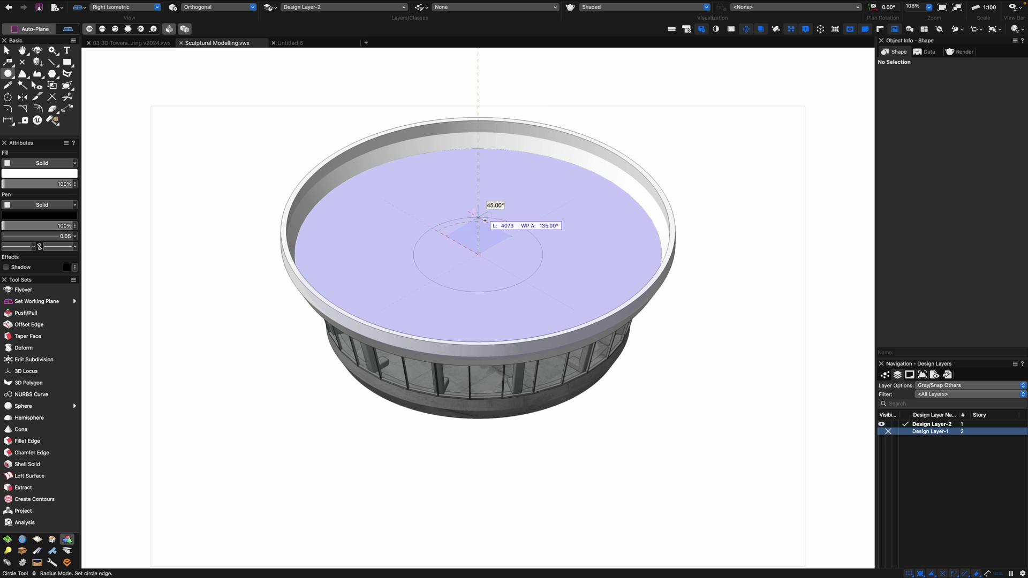
pyautogui.write('3m')
pyautogui.press('Return')
pyautogui.press('Return')
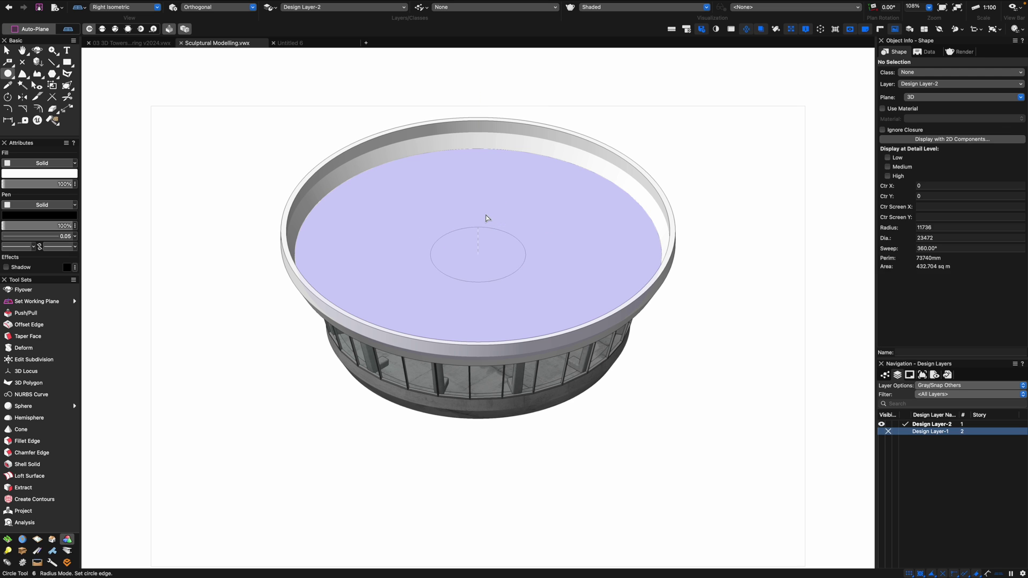
# Extrude the 3 m radius circle by -300 mm through the roof slab and inspect it from the front.
pyautogui.press('super+e')
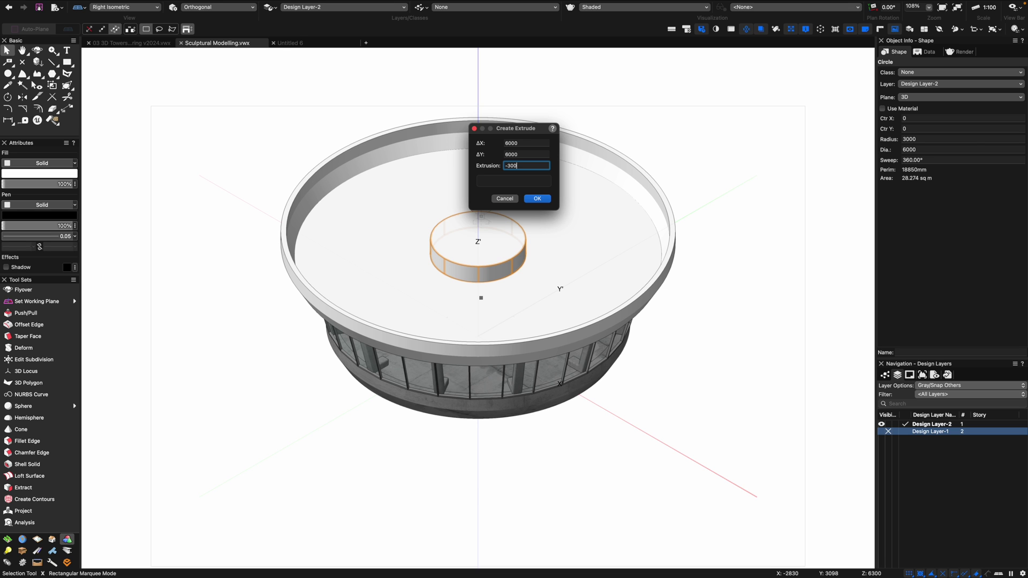
pyautogui.write('-300')
pyautogui.press('Return')
pyautogui.press('KP_2')
pyautogui.scroll(5, 475, 294)
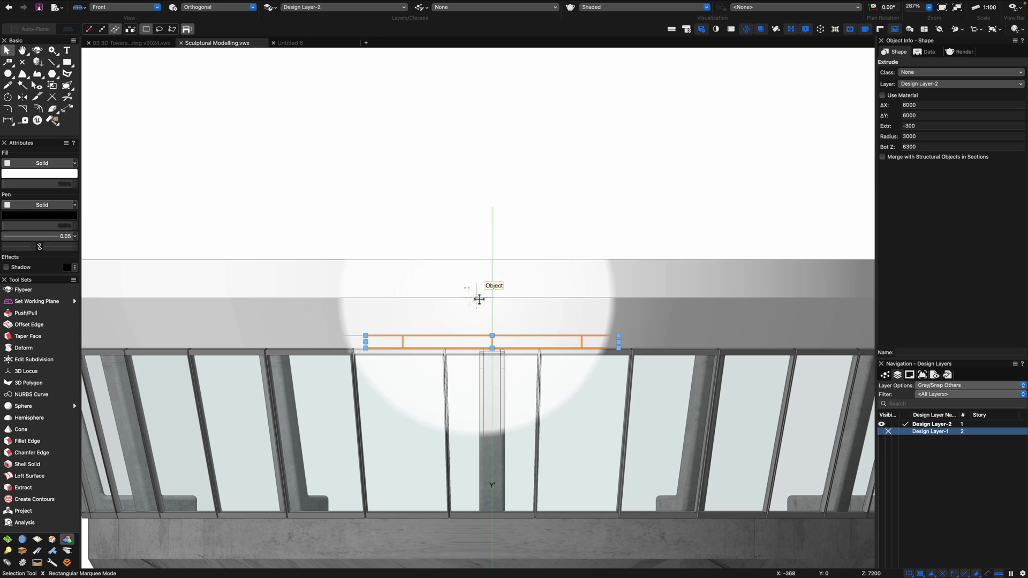
# Copy the roof shell and central disc, and subtract the disc from the roof to cut a circular skylight opening.
pyautogui.press('KP_3')
pyautogui.keyDown('shift'); pyautogui.click(411, 214); pyautogui.keyUp('shift')
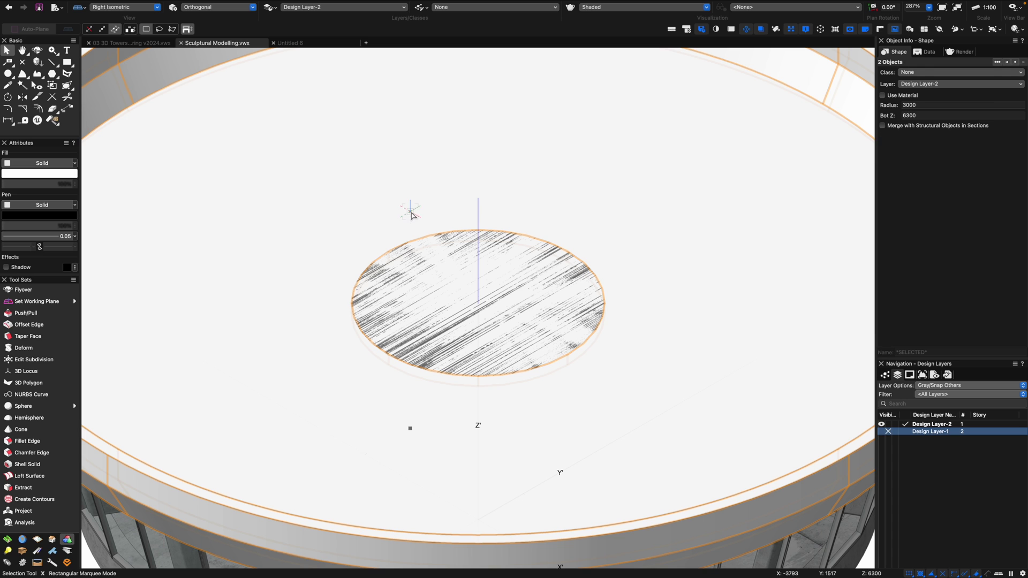
pyautogui.click(91, 4)
pyautogui.click(104, 73)
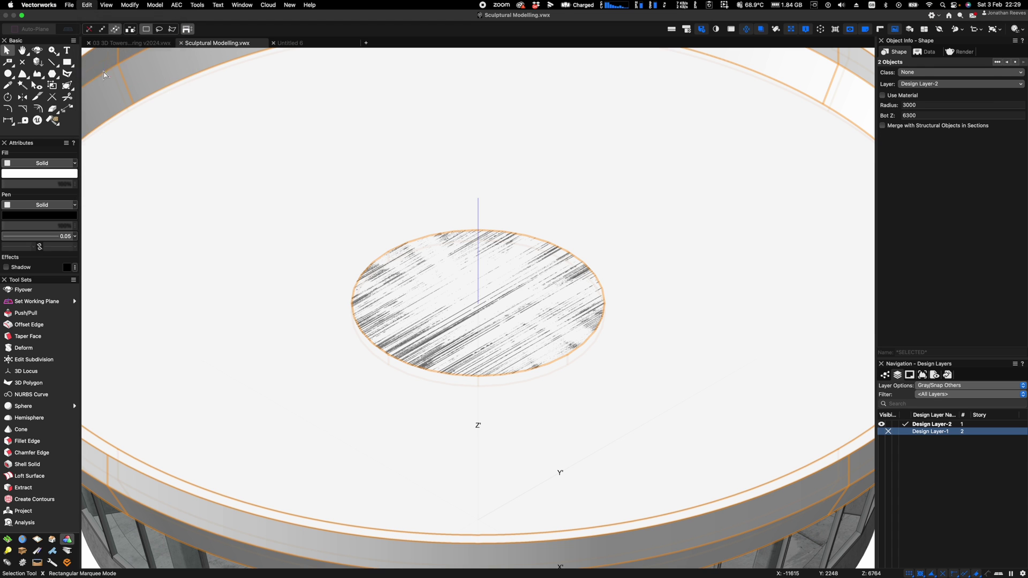
pyautogui.click(151, 6)
pyautogui.click(172, 32)
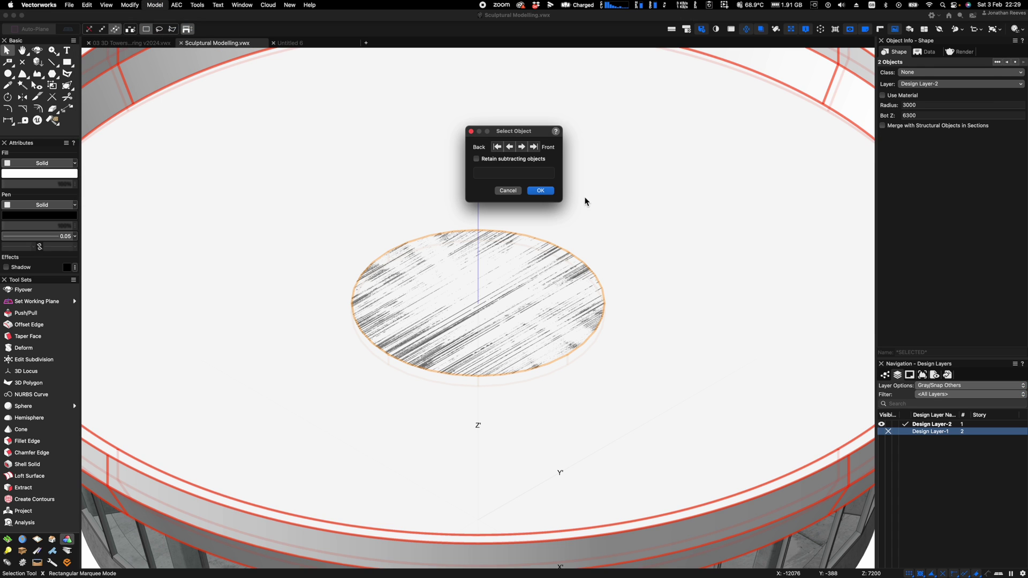
pyautogui.click(541, 191)
# Intersect the copied disc and roof solids to form a separate disc filling the skylight opening.
pyautogui.press('super+z')
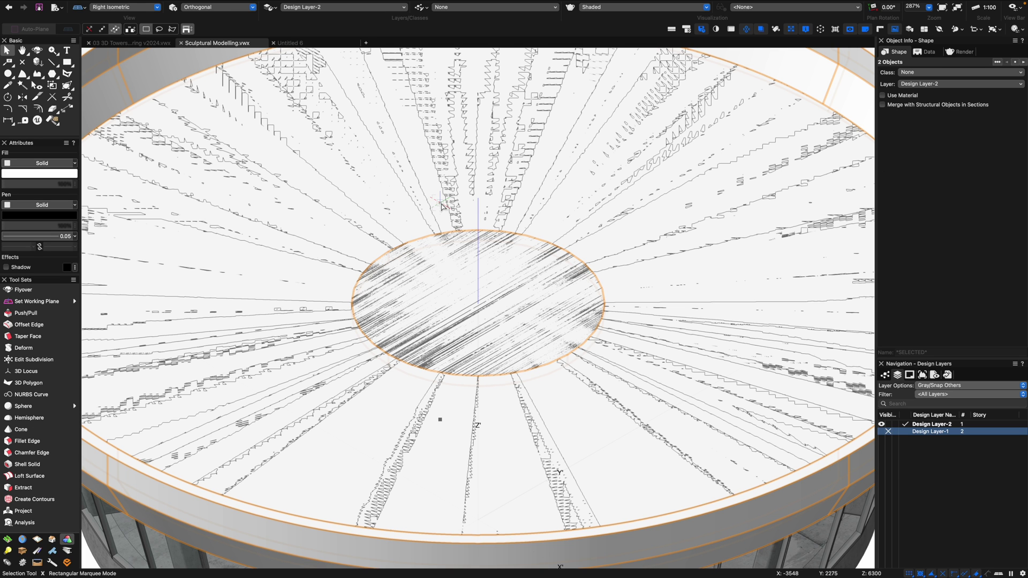
pyautogui.click(154, 5)
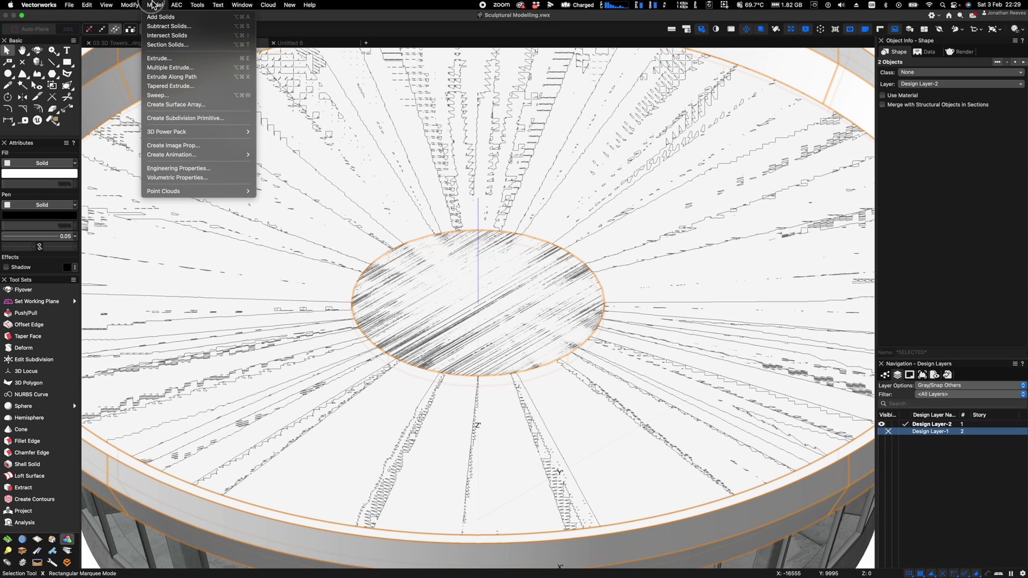
pyautogui.click(169, 35)
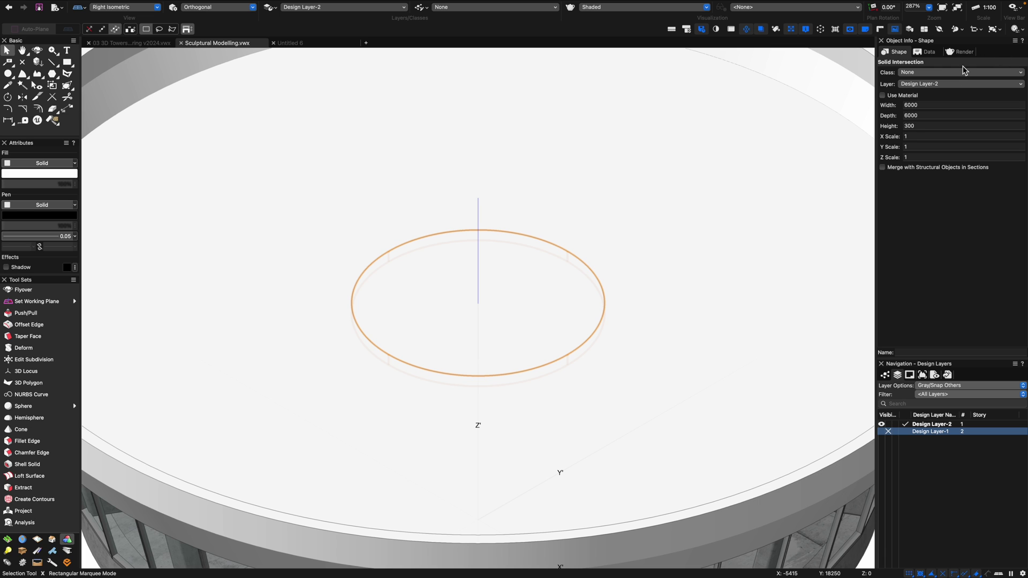
# Apply the Glass Blue 02 RT texture to the disc in the skylight opening.
pyautogui.click(950, 73)
pyautogui.click(885, 376)
pyautogui.click(884, 376)
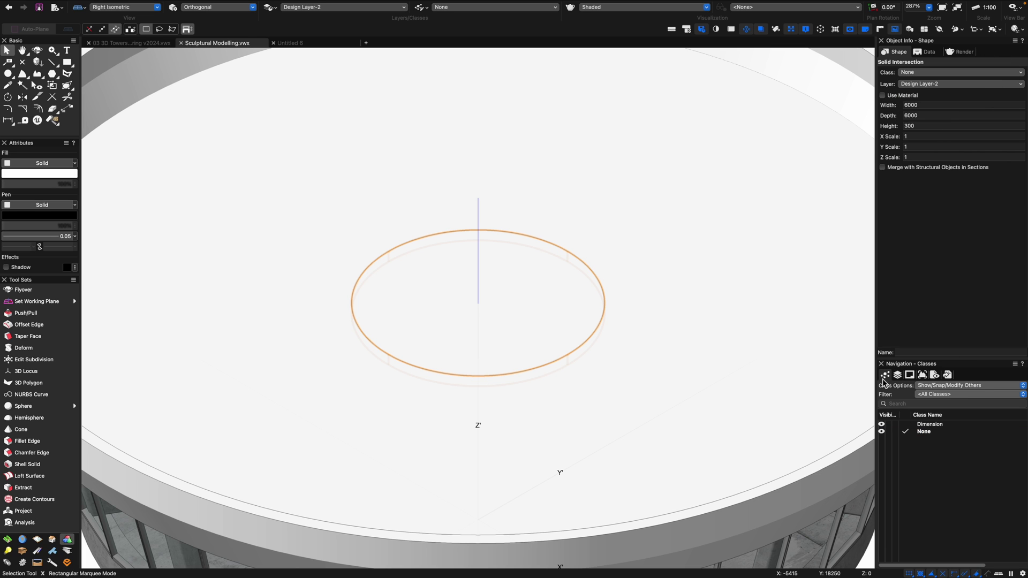
pyautogui.press('super+r')
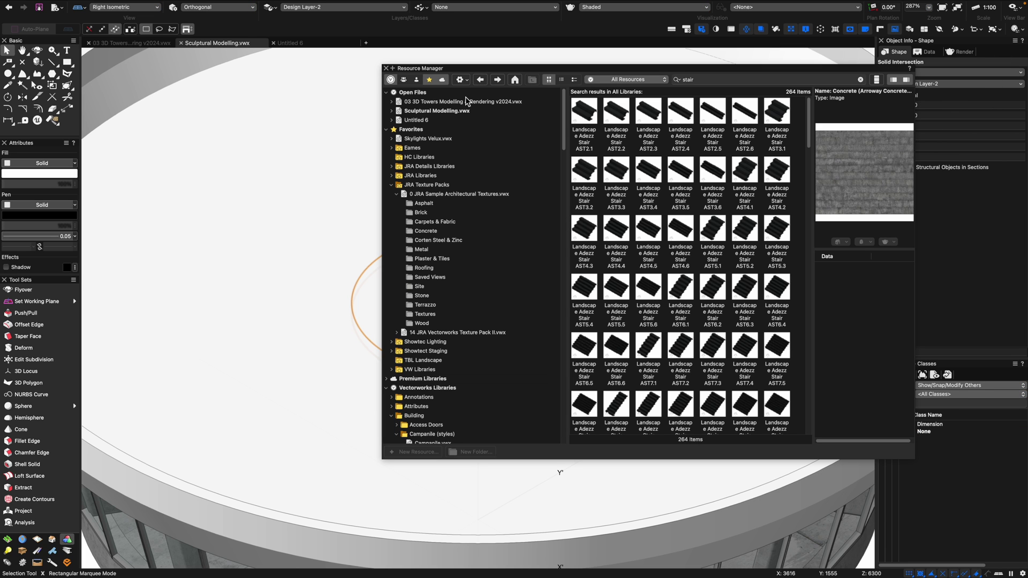
pyautogui.click(457, 111)
pyautogui.doubleClick(653, 171)
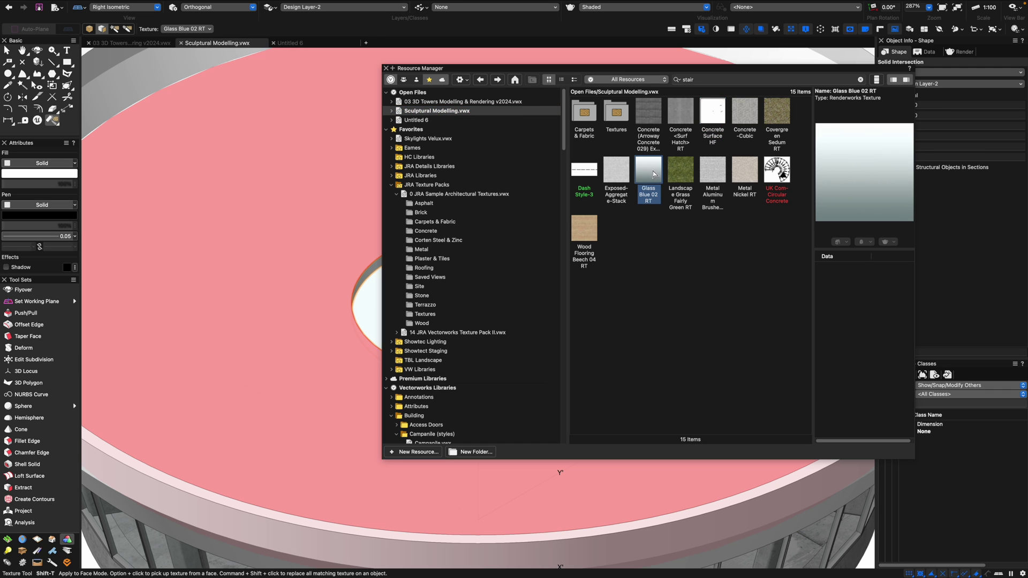
pyautogui.press('super+r')
# Apply the Concrete <Surf Hatch> RT texture to the roof shell.
pyautogui.press('x')
pyautogui.moveTo(681, 113); pyautogui.dragTo(346, 209)
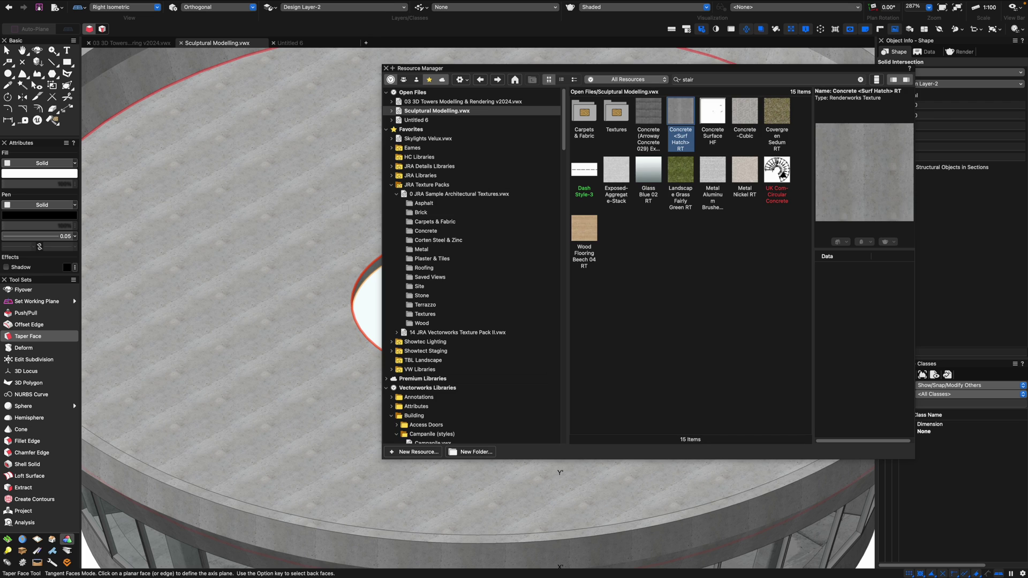
pyautogui.press('super+r')
pyautogui.scroll(-5, 346, 210)
# Extract the roof's recessed floor face as a surface and extrude it 300 mm as a planting layer.
pyautogui.press('x')
pyautogui.click(120, 170)
pyautogui.click(24, 489)
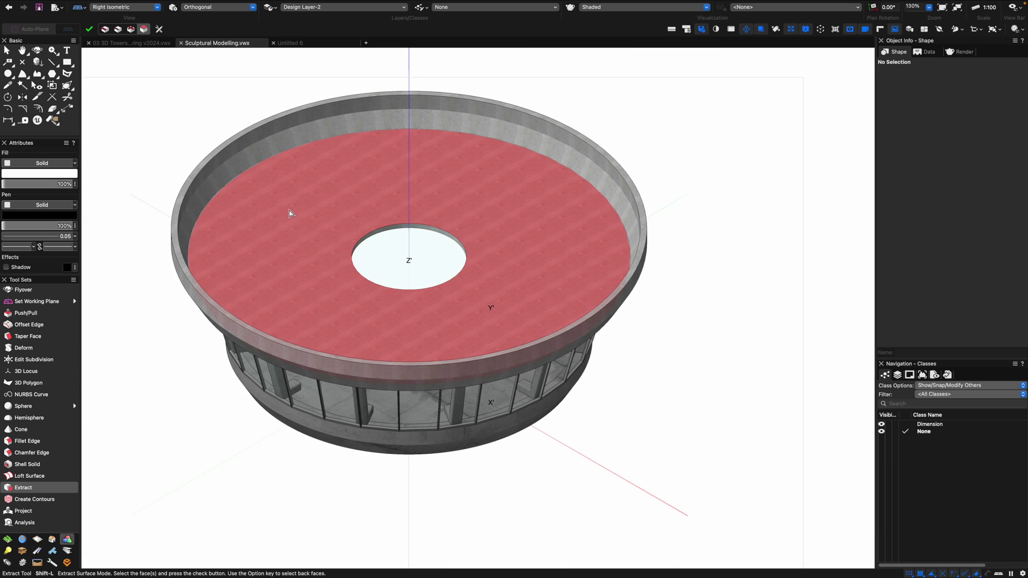
pyautogui.click(90, 29)
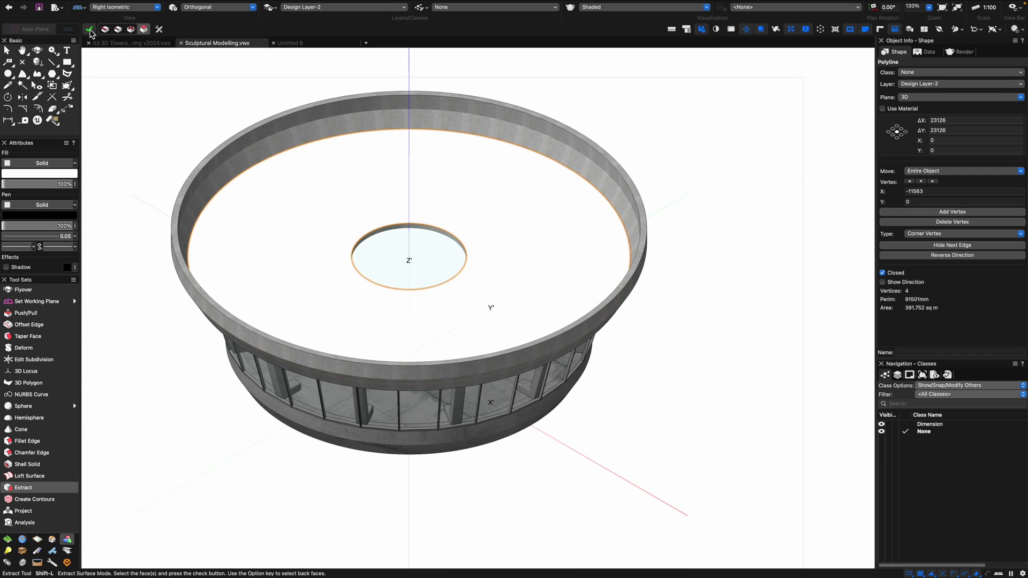
pyautogui.write('300')
pyautogui.press('Return')
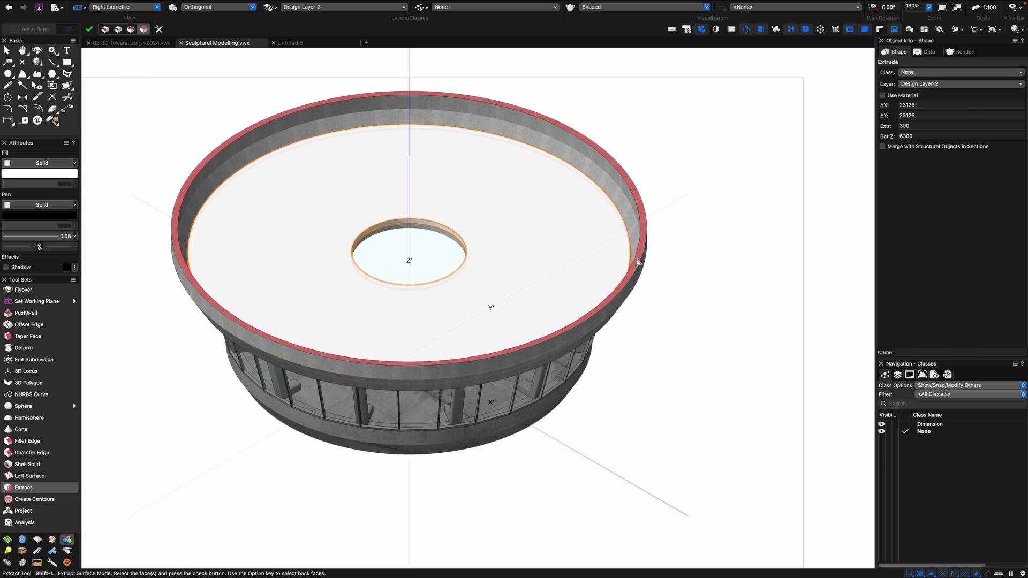
# Apply the Landscape Grass Fairly Green RT texture to the 300 mm roof layer and set its mapping scale to 4.
pyautogui.hotkey('ctrl', 'r')
pyautogui.moveTo(680, 188); pyautogui.dragTo(321, 198)
pyautogui.scroll(5, 411, 213)
pyautogui.press('x')
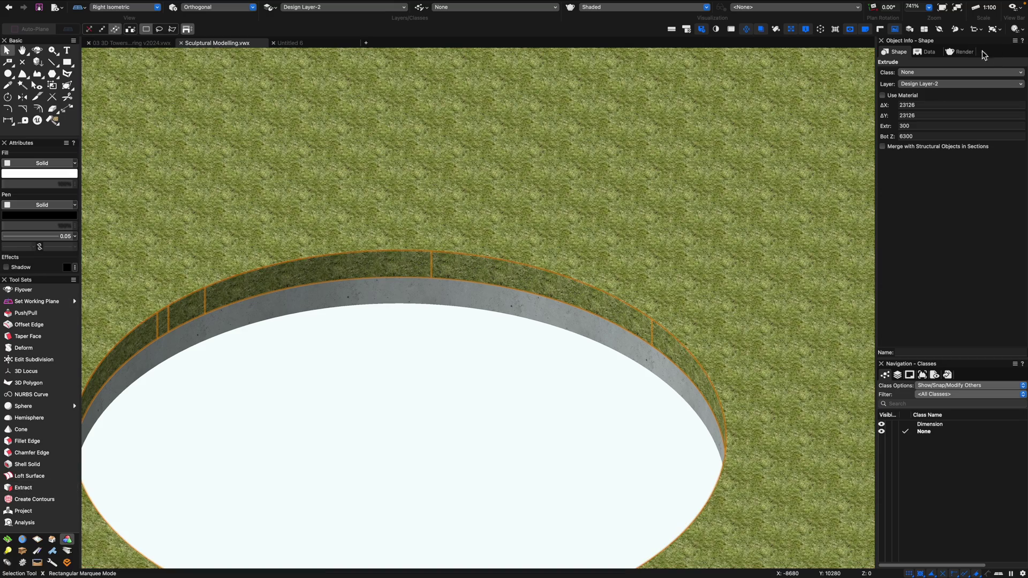
pyautogui.click(962, 53)
pyautogui.moveTo(897, 242); pyautogui.dragTo(906, 243)
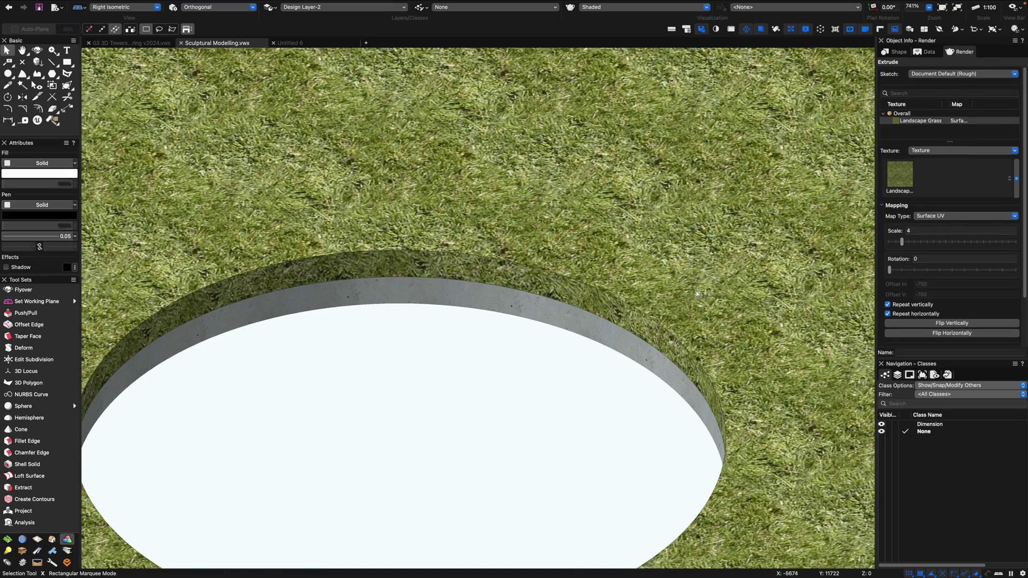
pyautogui.scroll(-1, 563, 322)
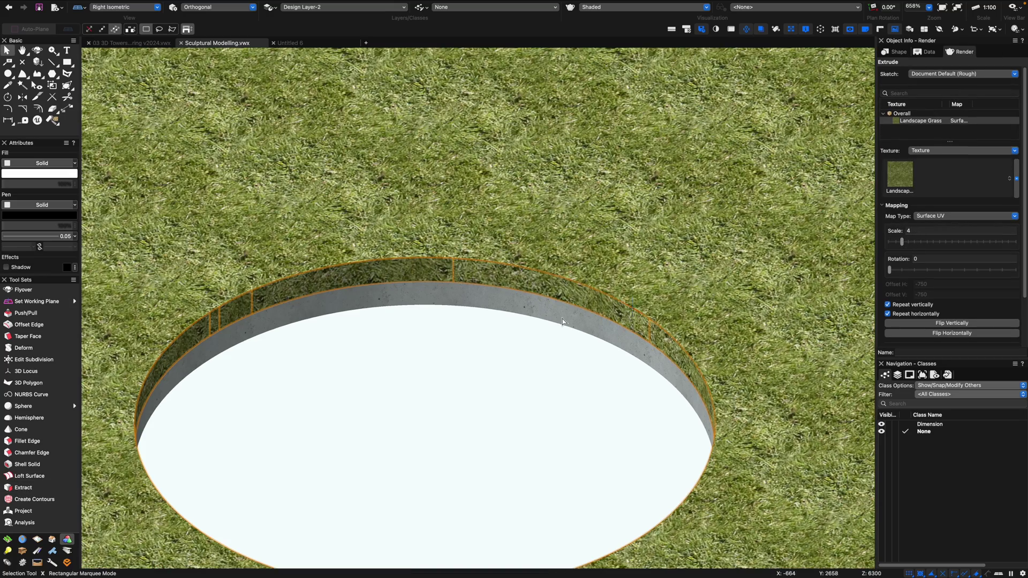
pyautogui.doubleClick(384, 305)
pyautogui.press('F5')
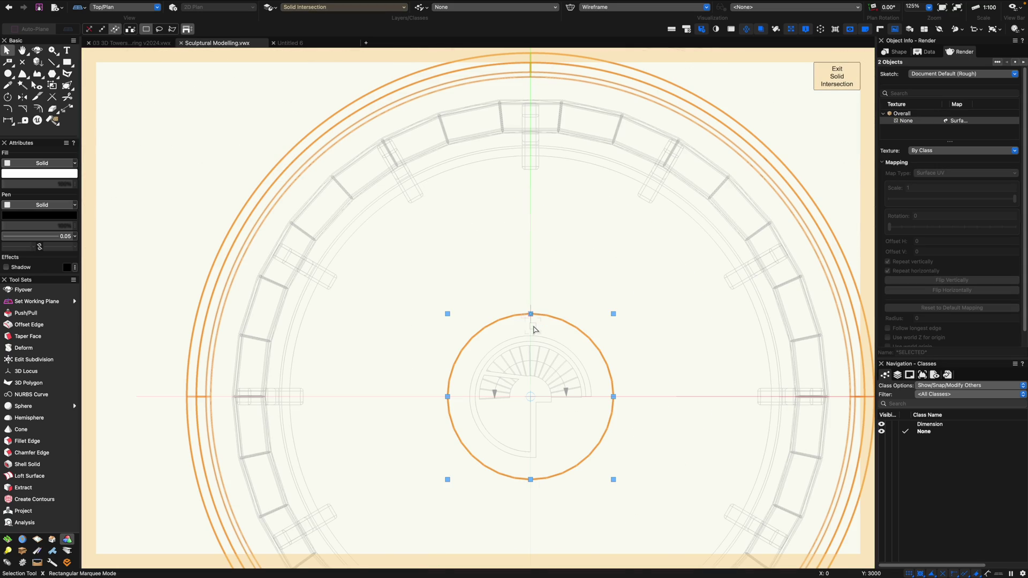
pyautogui.click(833, 81)
pyautogui.scroll(-2, 501, 300)
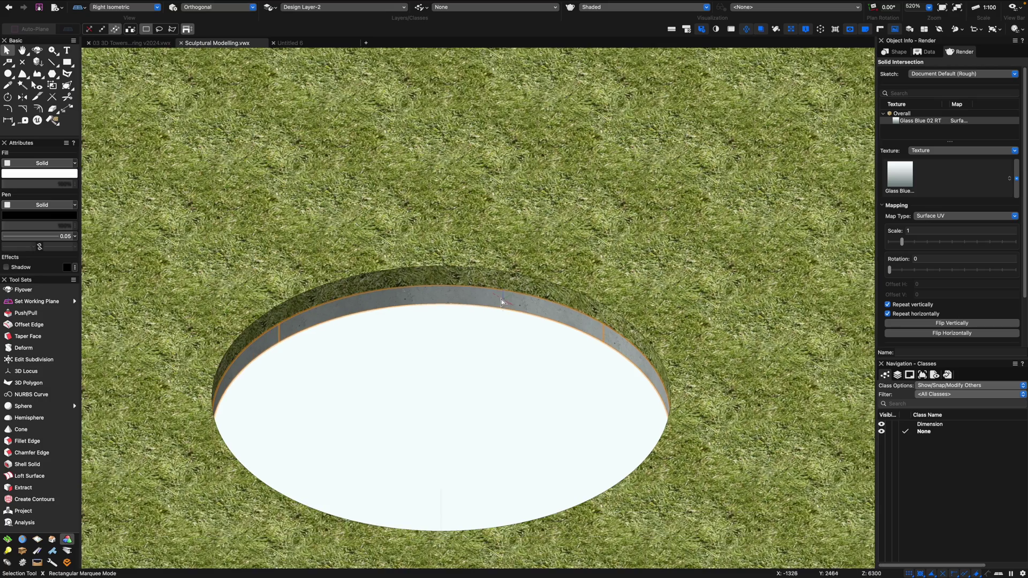
# Draw a three-point circle around the upper edge of the skylight opening in the grass layer.
pyautogui.click(8, 75)
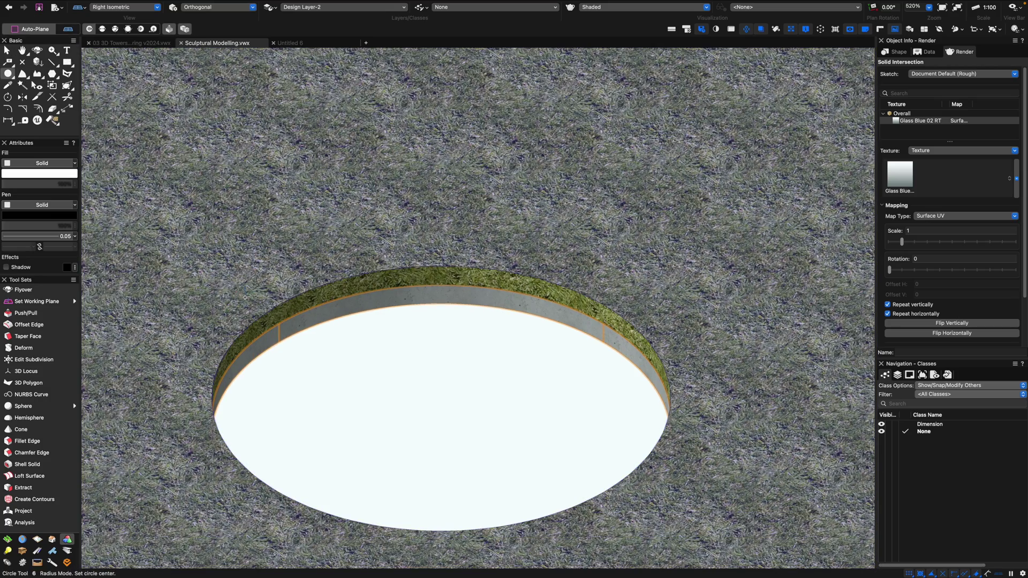
pyautogui.click(260, 318)
pyautogui.click(115, 30)
pyautogui.click(669, 383)
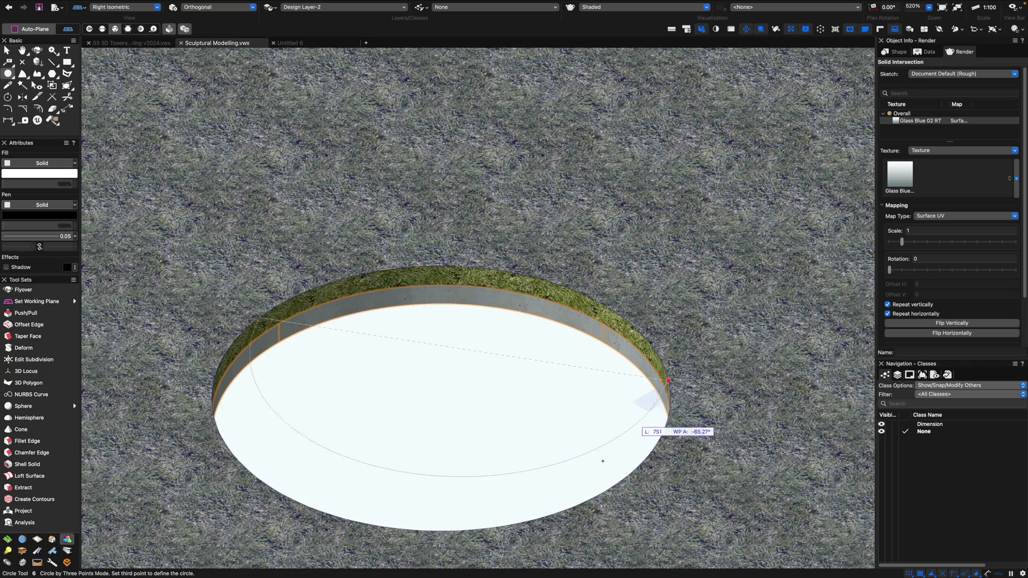
pyautogui.click(496, 528)
# Offset the skylight circle outward and send the larger circle to the back.
pyautogui.click(38, 109)
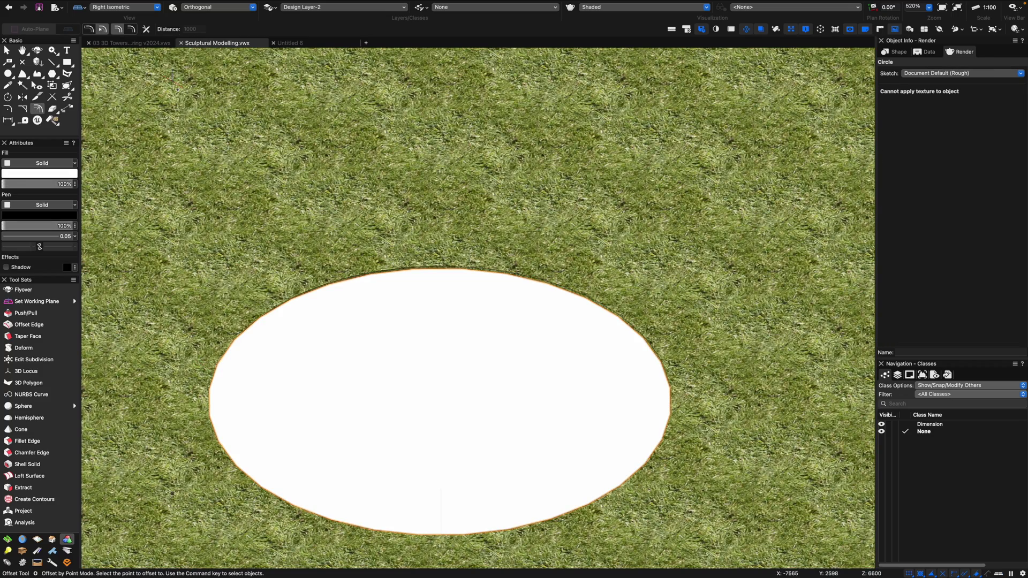
pyautogui.press('Return')
pyautogui.click(215, 295)
pyautogui.press('super+b')
# Clip the smaller circle out of the larger one and extrude the remaining ring 1 m as a skylight upstand.
pyautogui.press('x')
pyautogui.keyDown('shift'); pyautogui.click(379, 358); pyautogui.keyUp('shift')
pyautogui.rightClick(381, 360)
pyautogui.click(384, 342)
pyautogui.click(287, 296)
pyautogui.press('super+e')
pyautogui.write('1m')
pyautogui.press('Return')
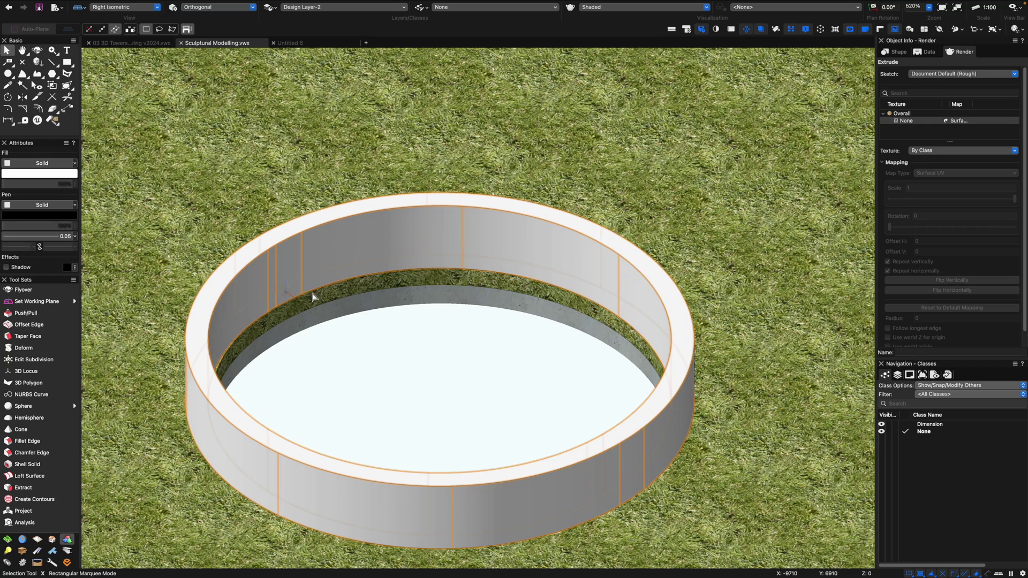
# Apply the Concrete <Surf Hatch> RT texture to the skylight's upstand ring.
pyautogui.hotkey('shift', 'e')
pyautogui.press('super+r')
pyautogui.doubleClick(678, 122)
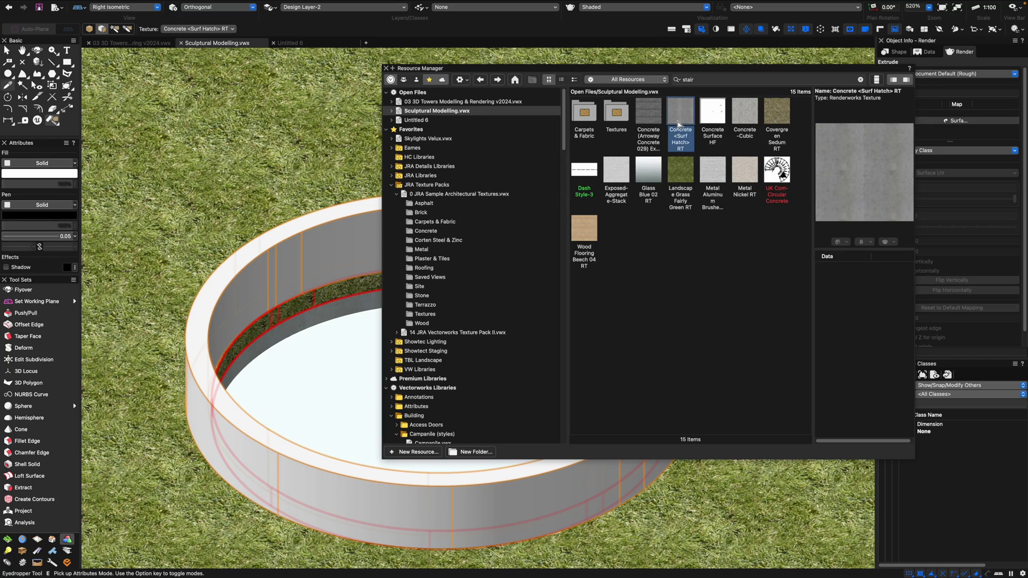
pyautogui.press('super+r')
pyautogui.press('x')
pyautogui.press('2')
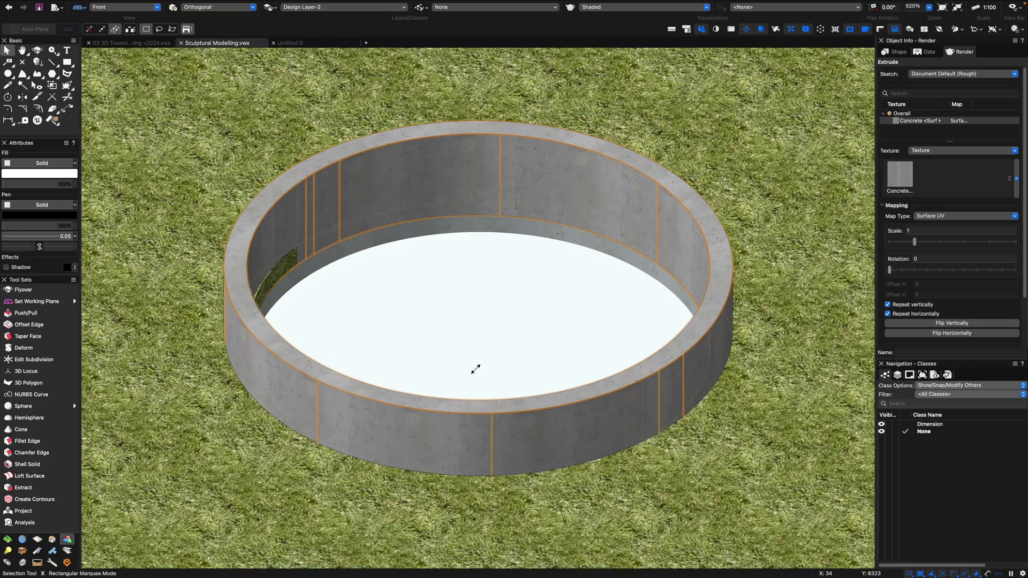
# Examine the grass roof and concrete skylight upstand on the whole building from isometric and orbited views.
pyautogui.press('3')
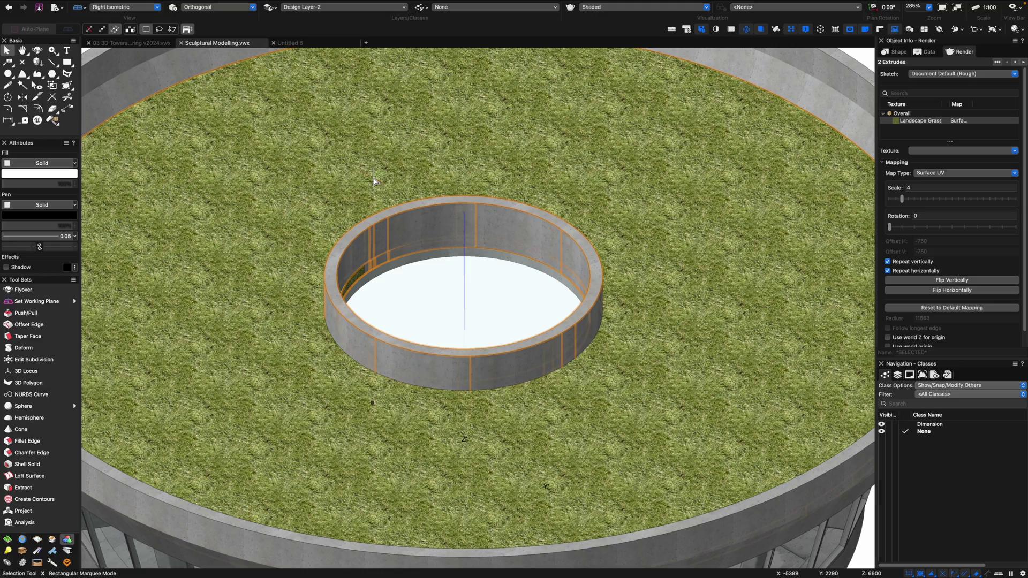
pyautogui.press('super+6')
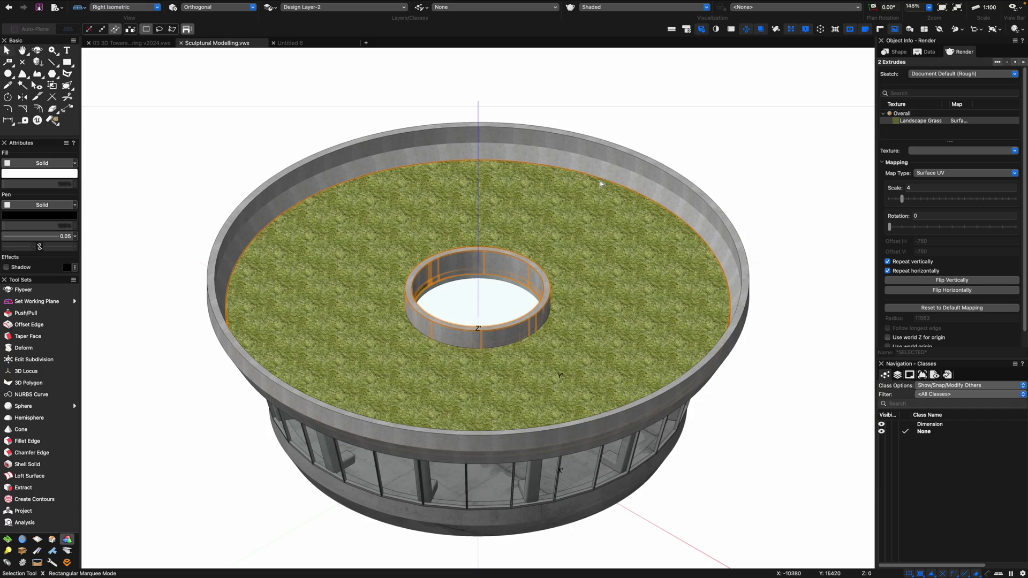
pyautogui.press('x')
pyautogui.press('x')
pyautogui.hotkey('shift', 'c')
pyautogui.moveTo(546, 303); pyautogui.dragTo(465, 306)
# Try to draw a circle around the stair in Top/Plan view, centred on the building.
pyautogui.hotkey('ctrl', '5')
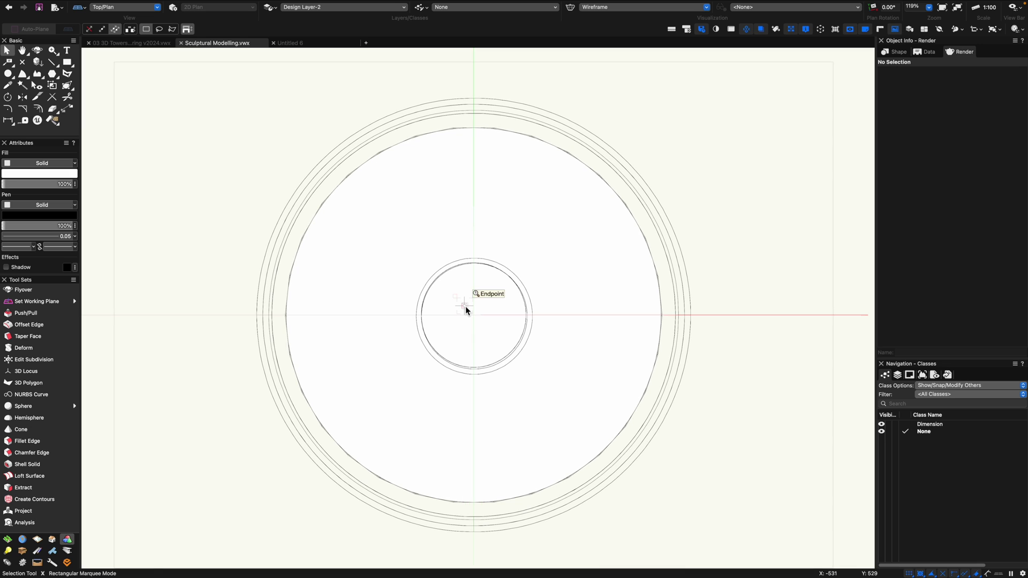
pyautogui.press('6')
pyautogui.click(474, 316)
pyautogui.click(474, 259)
pyautogui.click(90, 29)
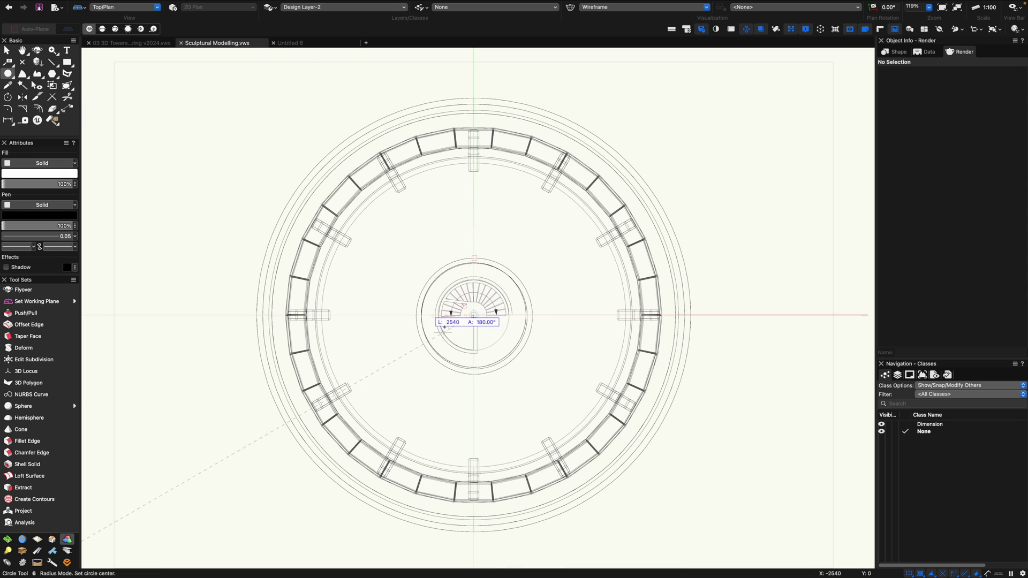
pyautogui.click(424, 286)
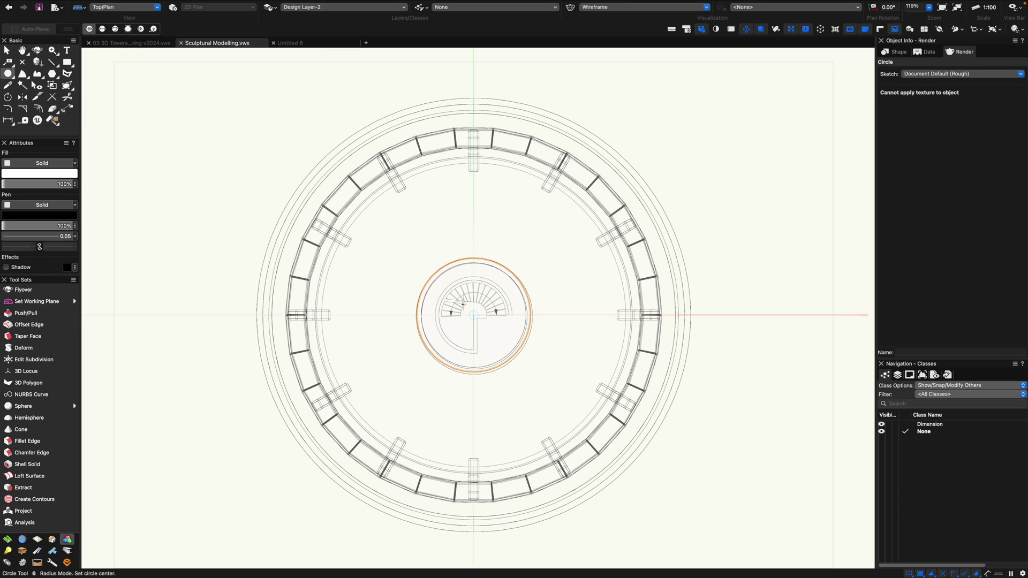
pyautogui.press('super+z')
# Draw a circle about 3261 mm in radius around the stair, centred on the building's axis.
pyautogui.click(474, 315)
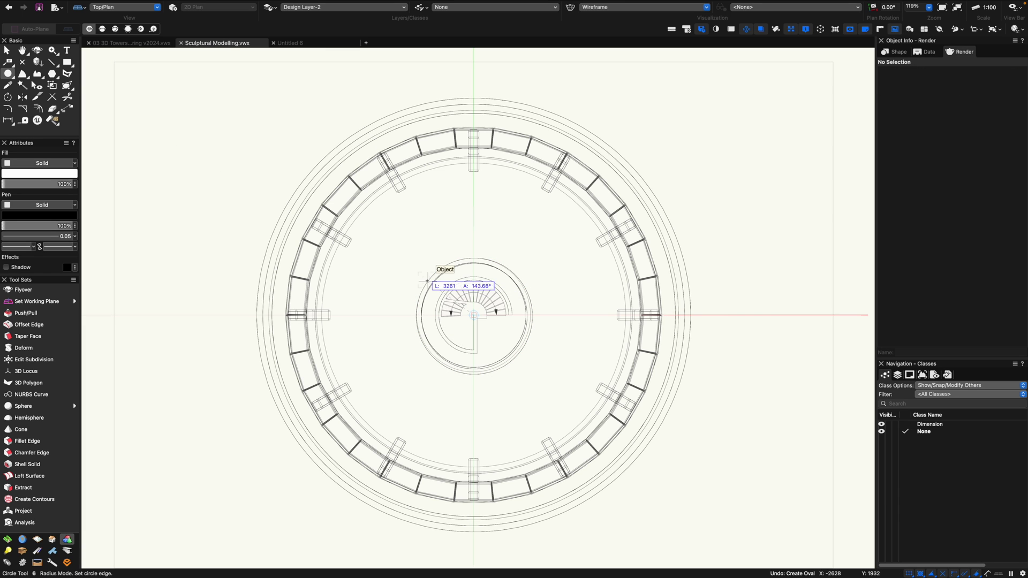
pyautogui.click(427, 280)
pyautogui.press('super+shift+g')
# Extrude the new circle and set its extrusion to -4000 mm so it projects below the floor slab.
pyautogui.press('KP_3')
pyautogui.keyDown('shift'); pyautogui.moveTo(424, 268); pyautogui.dragTo(477, 303, button='middle'); pyautogui.keyUp('shift')
pyautogui.hotkey('shift', 'r')
pyautogui.moveTo(462, 320); pyautogui.dragTo(476, 443)
pyautogui.press('Return')
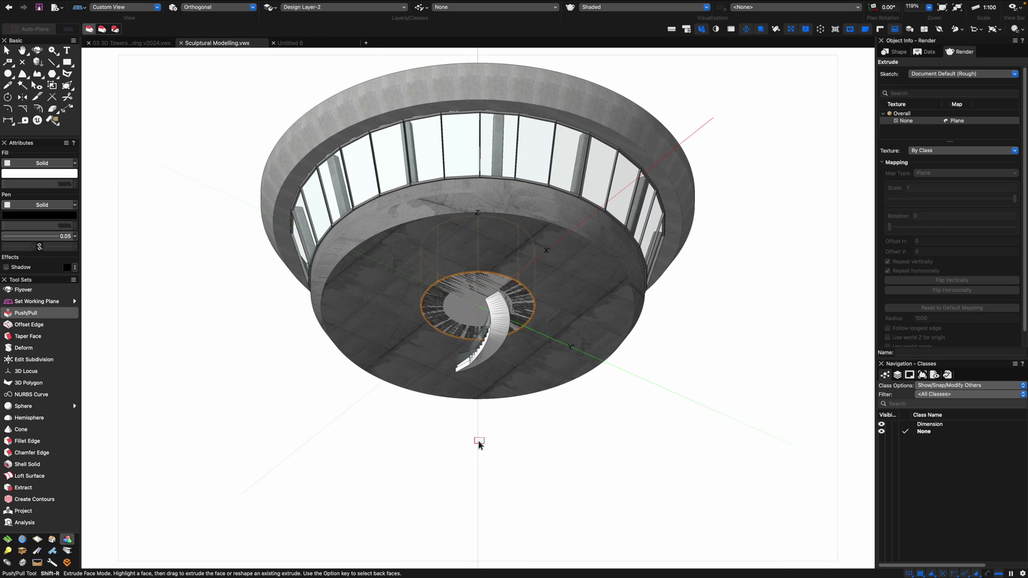
pyautogui.click(904, 52)
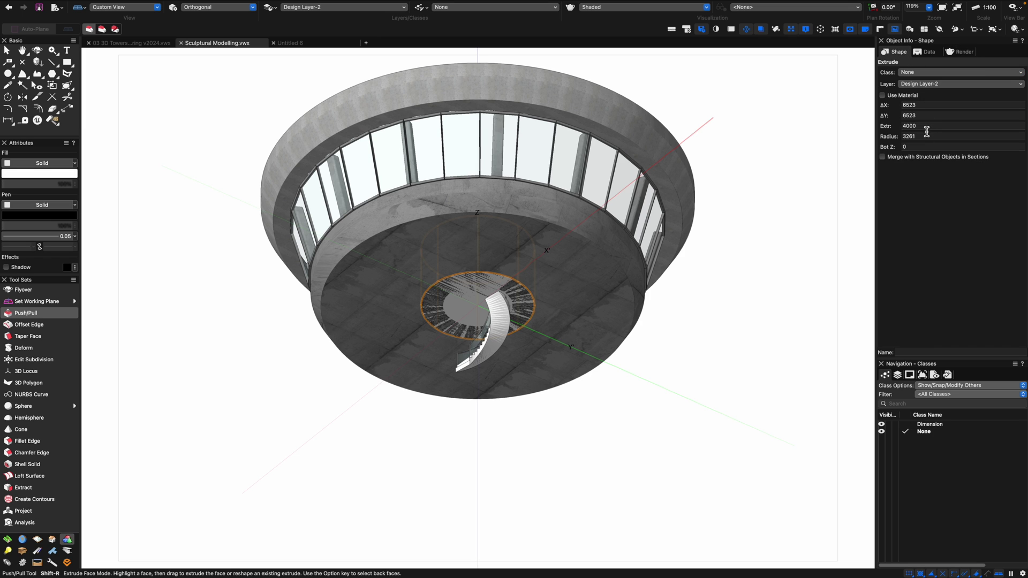
pyautogui.press('Return')
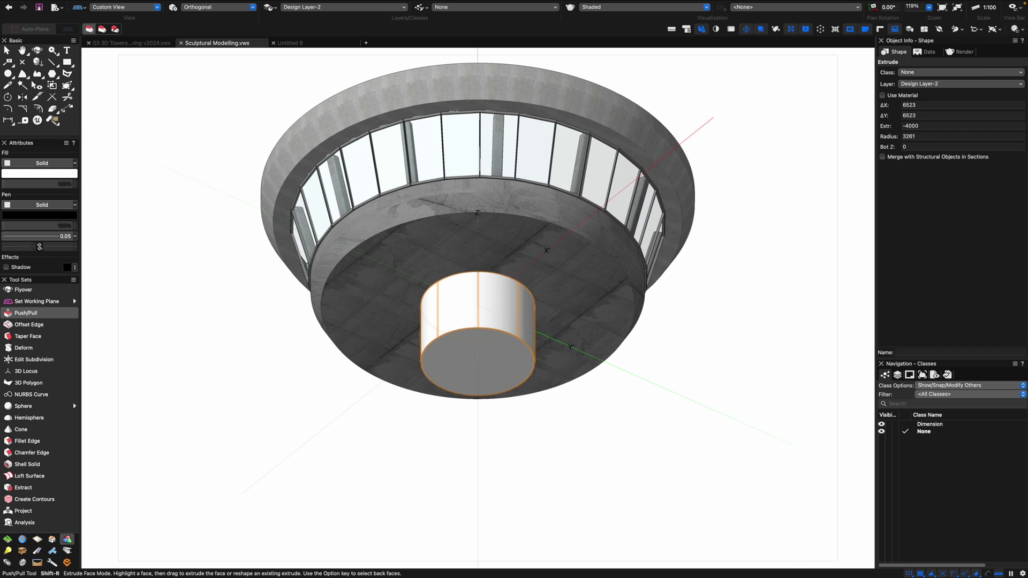
# Apply the building's concrete texture to the cylinder below the floor slab.
pyautogui.press('e')
pyautogui.hotkey('shift', 'c')
pyautogui.moveTo(597, 452); pyautogui.dragTo(514, 461)
pyautogui.scroll(1, 513, 461)
pyautogui.moveTo(513, 461); pyautogui.dragTo(476, 230, button='middle')
pyautogui.moveTo(483, 279); pyautogui.dragTo(527, 229)
# Assign Building Shell to the upper right quadrant of the Smart Options Display in the program preferences.
pyautogui.press('super+shift+r')
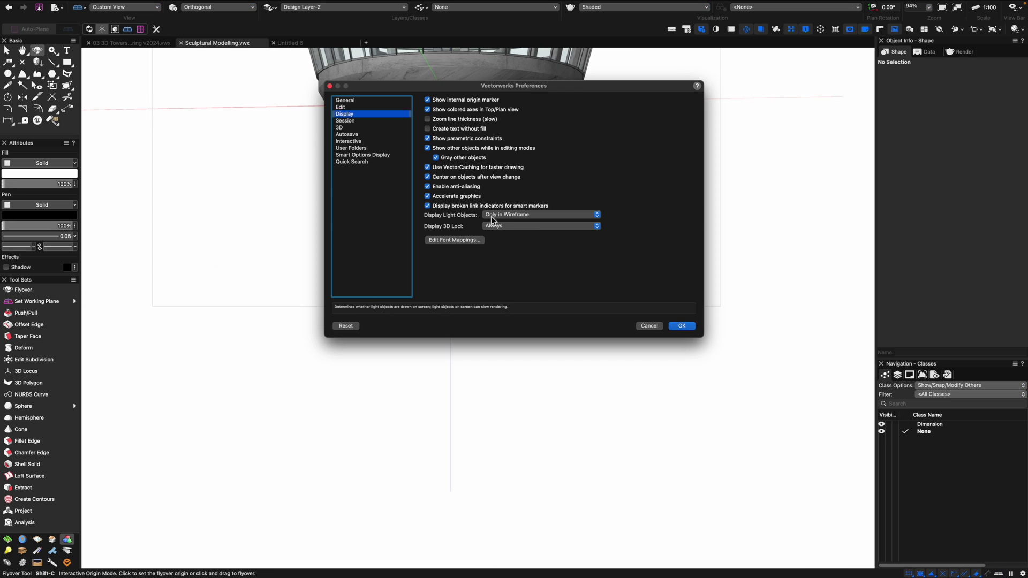
pyautogui.click(349, 141)
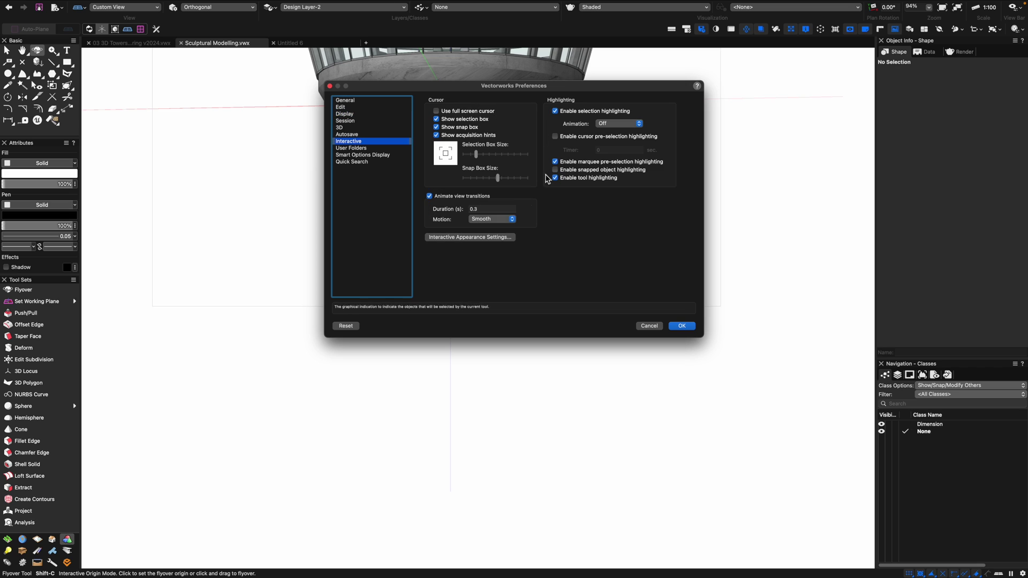
pyautogui.click(361, 149)
pyautogui.click(362, 155)
pyautogui.click(594, 213)
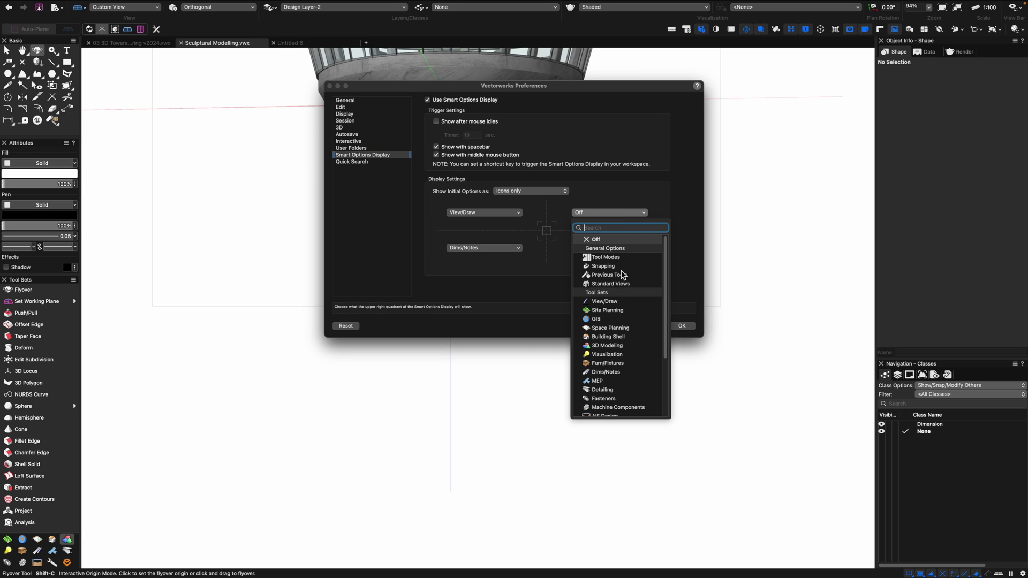
pyautogui.click(597, 338)
pyautogui.click(677, 327)
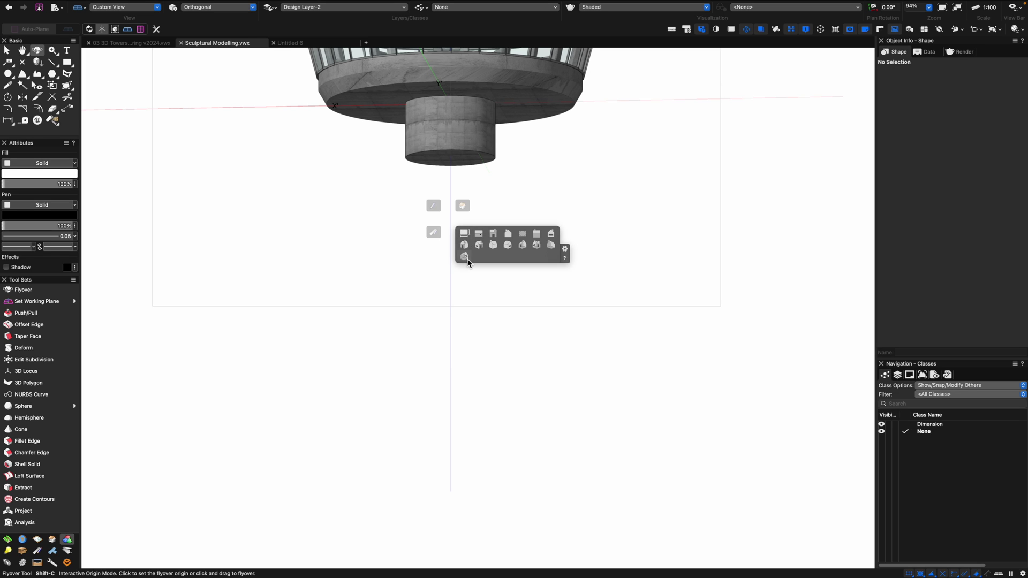
# Extend the concrete cylinder's bottom face 15 m downward, working in the Lower Left Rear Isometric view.
pyautogui.click(465, 257)
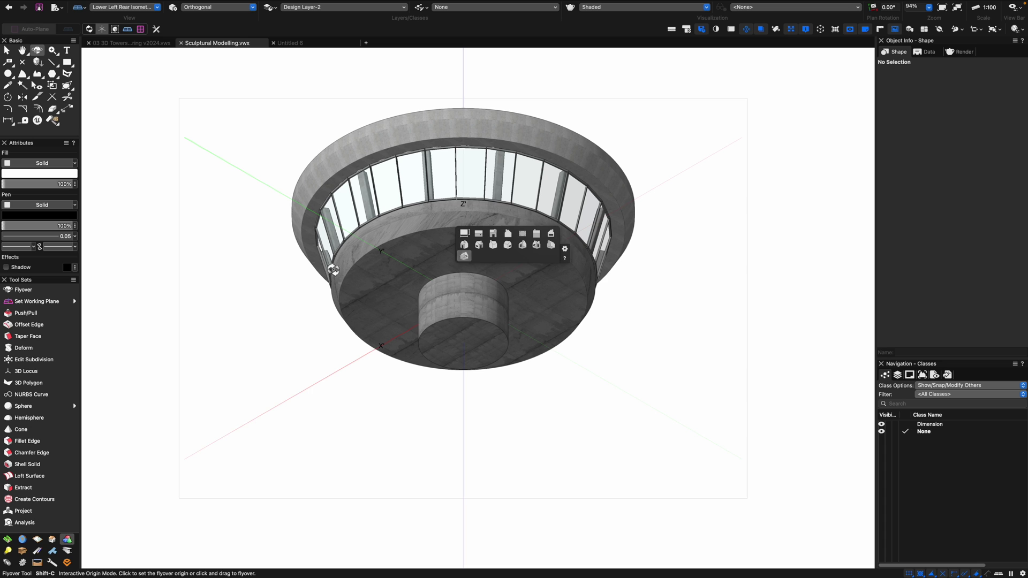
pyautogui.click(30, 313)
pyautogui.scroll(-2, 475, 387)
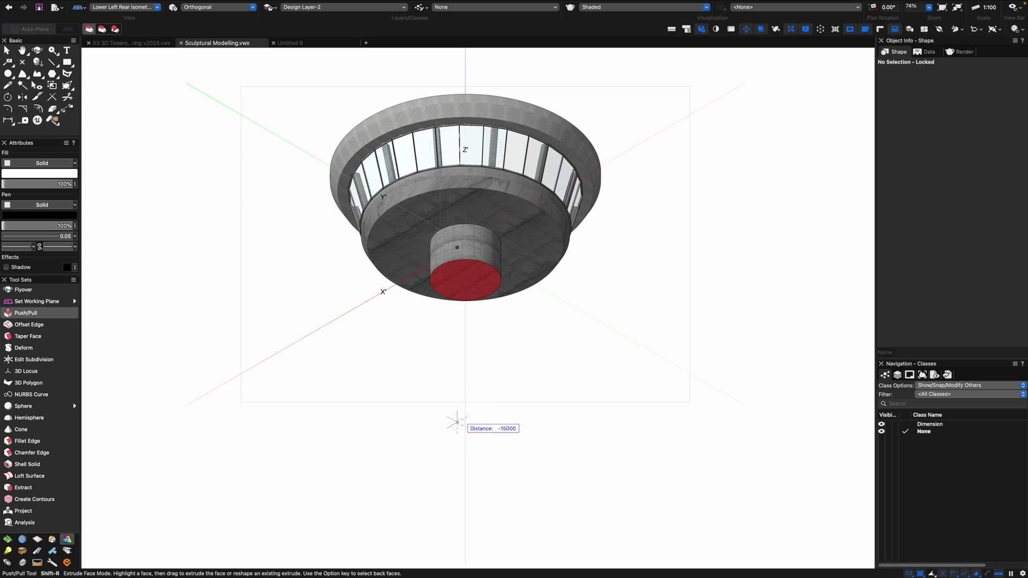
pyautogui.press('super+z')
pyautogui.click(472, 293)
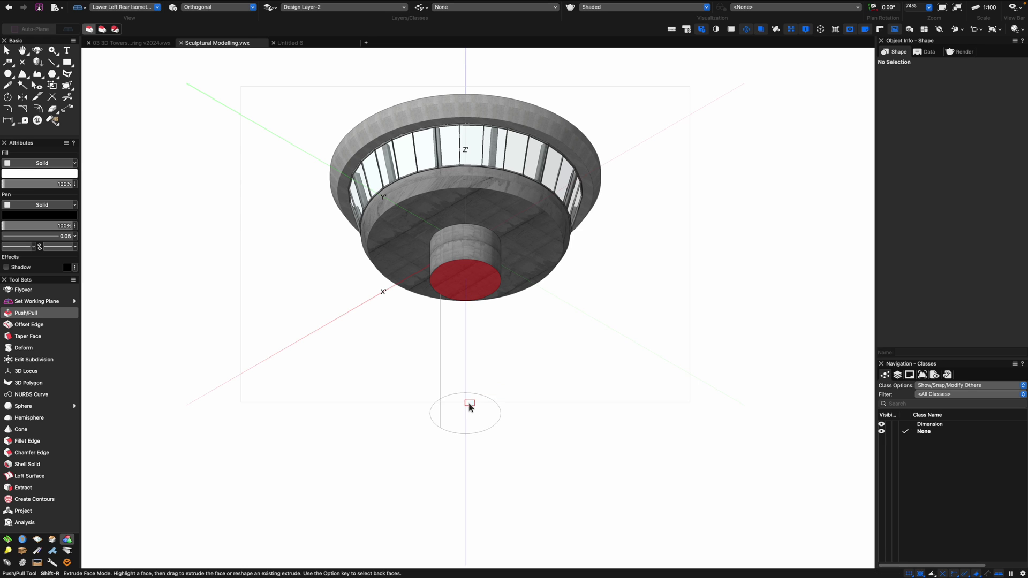
pyautogui.click(470, 407)
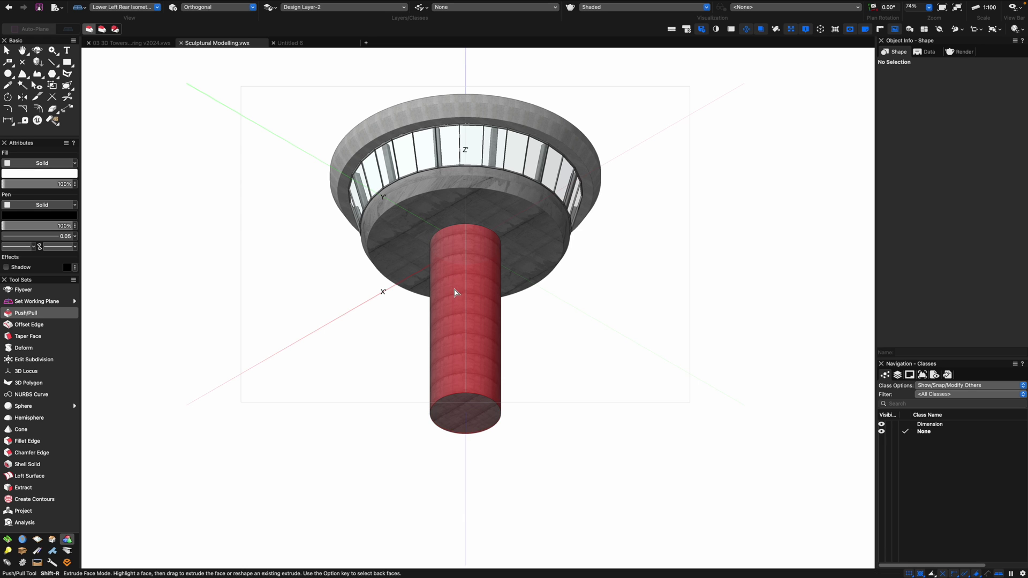
# Taper the shaft's side face by about 7.36° from its bottom face so that it widens upward to the building.
pyautogui.hotkey('shift', 'c')
pyautogui.moveTo(489, 381); pyautogui.dragTo(410, 406)
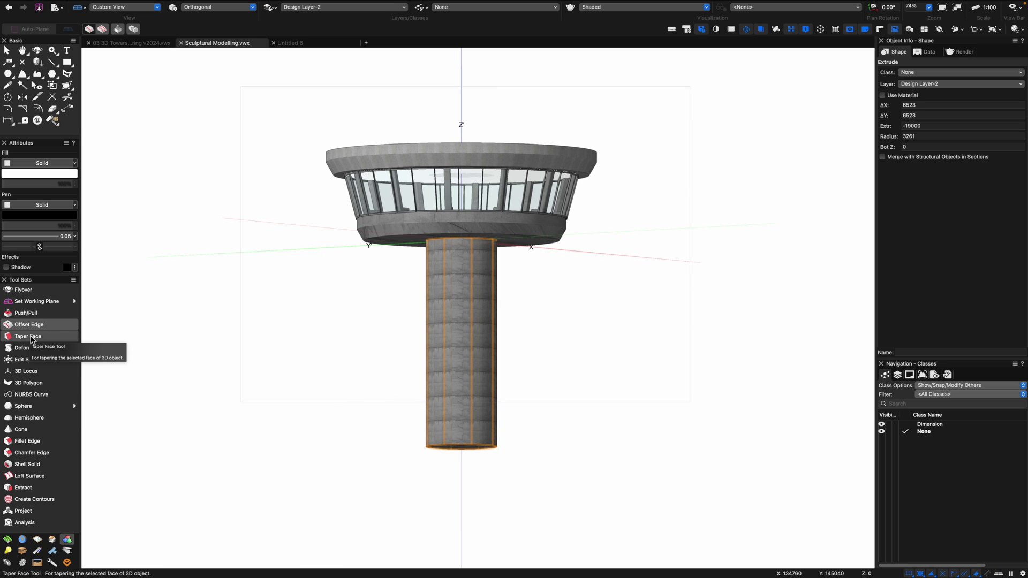
pyautogui.click(28, 336)
pyautogui.click(459, 451)
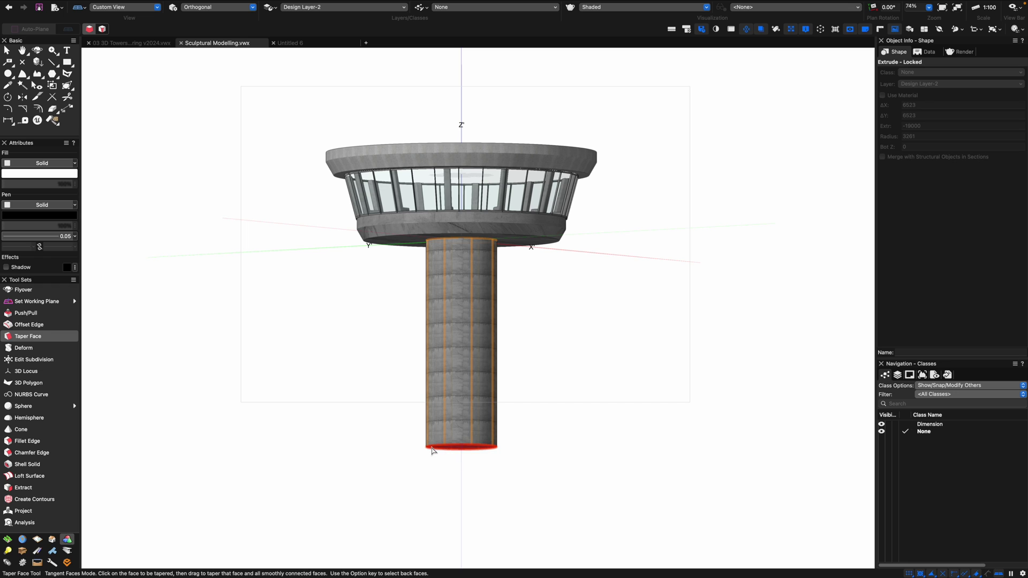
pyautogui.click(442, 413)
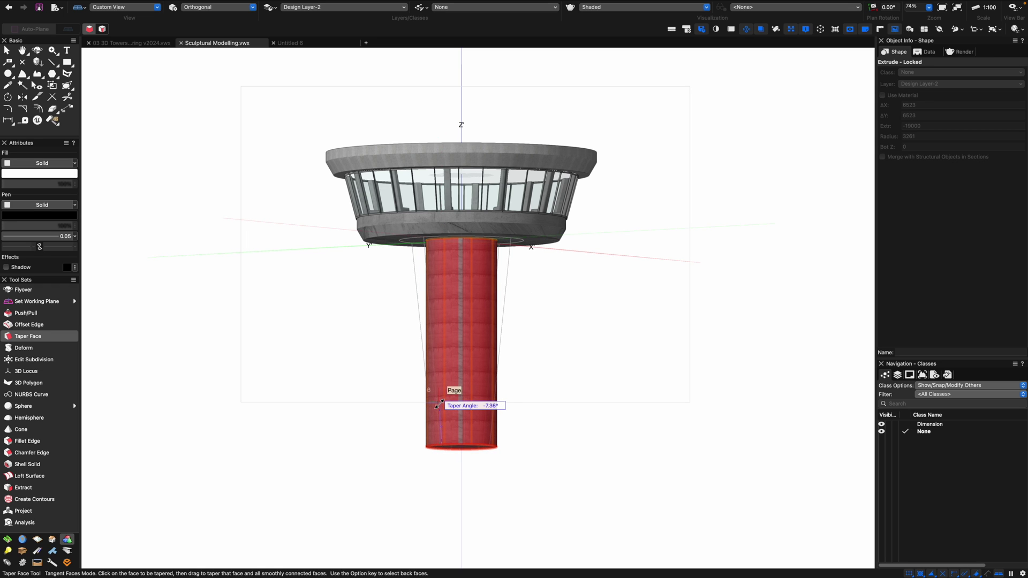
pyautogui.click(440, 401)
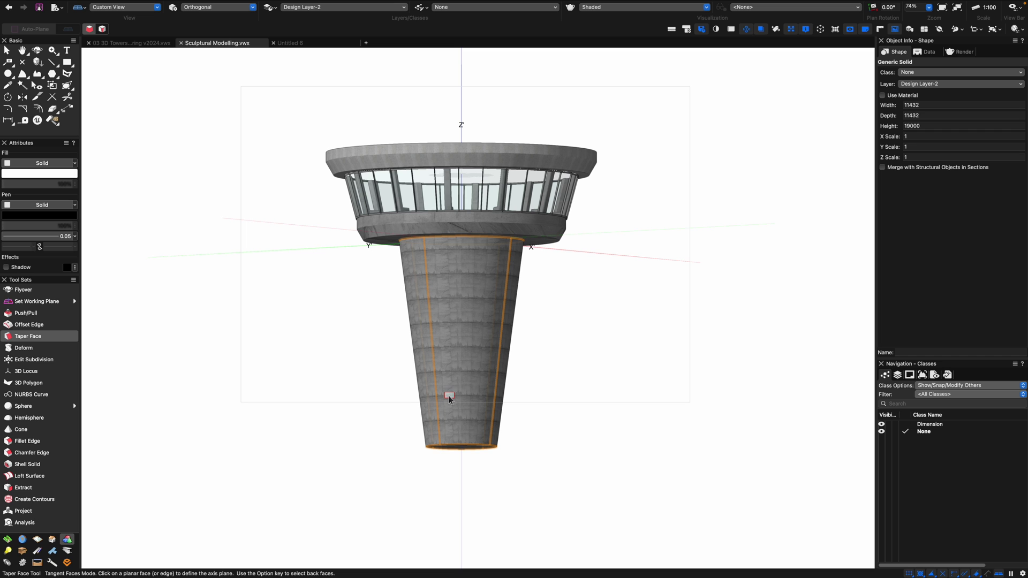
# Extend the bottom face of the tapered shaft 10 m straight down as a cylindrical base.
pyautogui.hotkey('shift', 'c')
pyautogui.moveTo(543, 380); pyautogui.dragTo(517, 328)
pyautogui.keyDown('super'); pyautogui.moveTo(516, 329); pyautogui.dragTo(512, 480, button='middle'); pyautogui.keyUp('super')
pyautogui.moveTo(399, 430); pyautogui.dragTo(340, 286, button='middle')
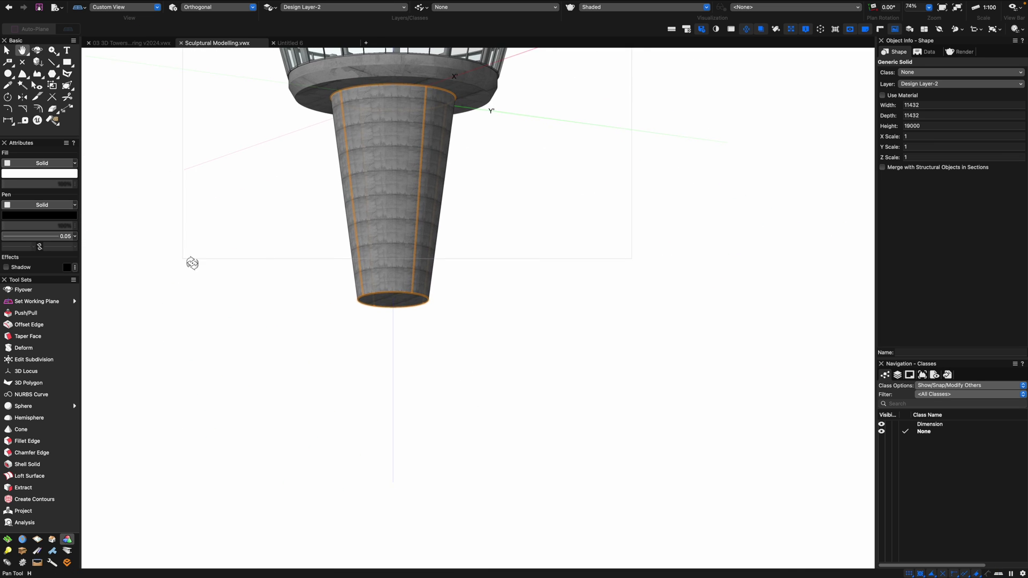
pyautogui.hotkey('shift', 'r')
pyautogui.moveTo(399, 305); pyautogui.dragTo(401, 402)
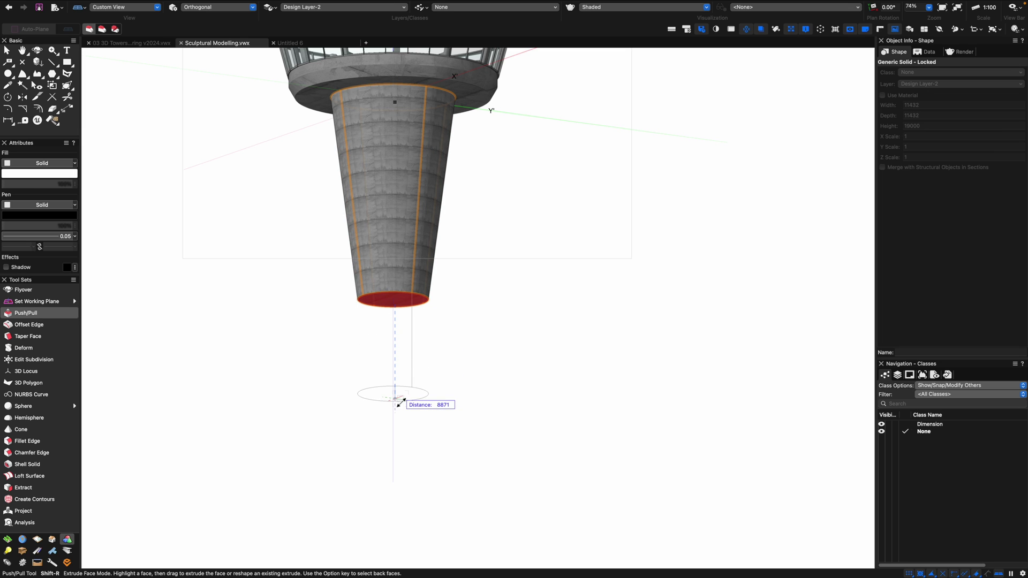
pyautogui.press('Return')
pyautogui.click(401, 400)
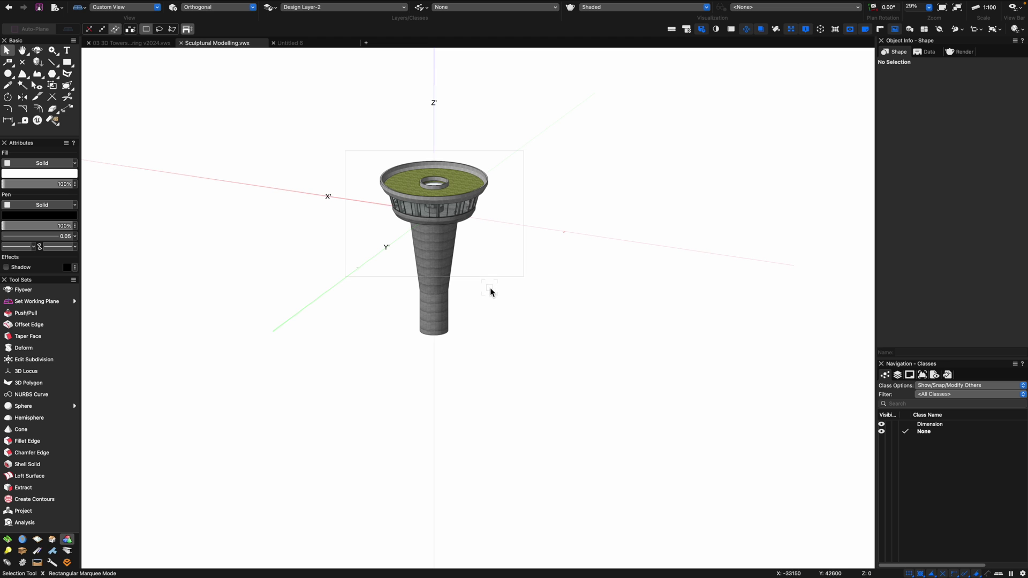
# Draw a circle about 17.45 m in radius centred on the tower in plan and extrude it -1 m.
pyautogui.press('0')
pyautogui.press('6')
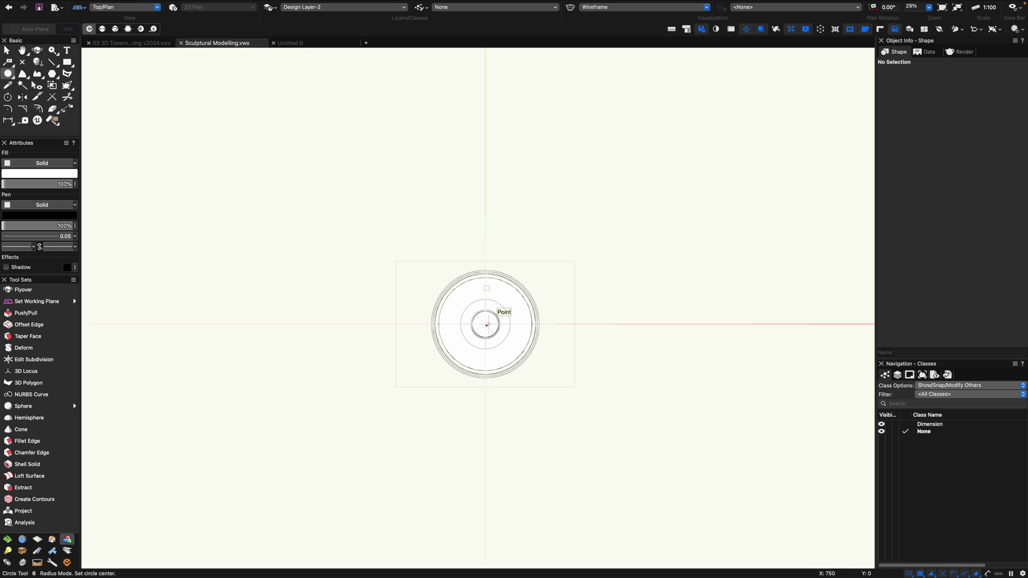
pyautogui.scroll(5, 486, 326)
pyautogui.click(486, 325)
pyautogui.scroll(-4, 486, 325)
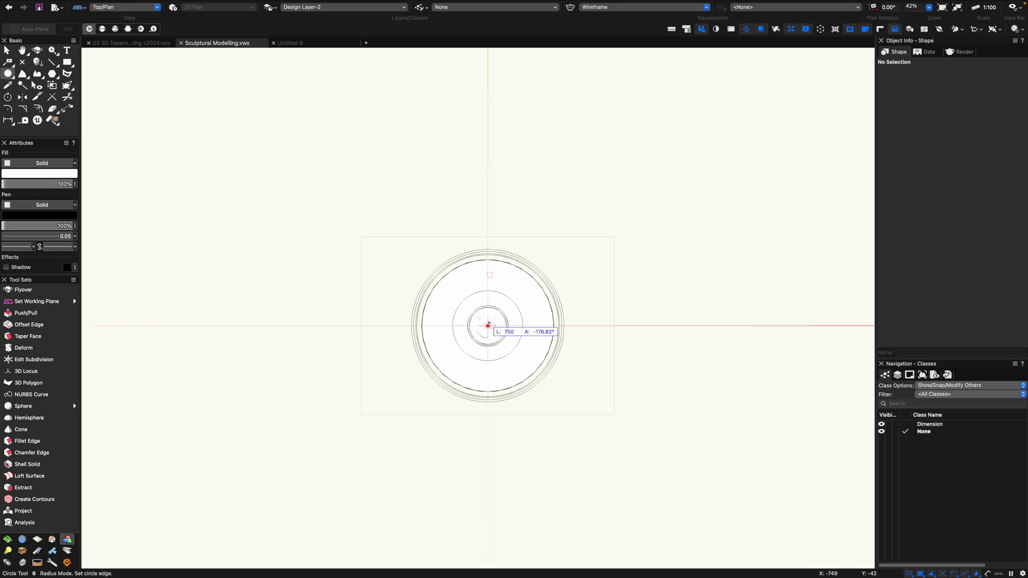
pyautogui.click(488, 220)
pyautogui.press('super+e')
pyautogui.write('-1m')
pyautogui.press('Return')
# Move the extruded disc down to the bottom centre of the shaft in the Front view.
pyautogui.press('KP_2')
pyautogui.press('x')
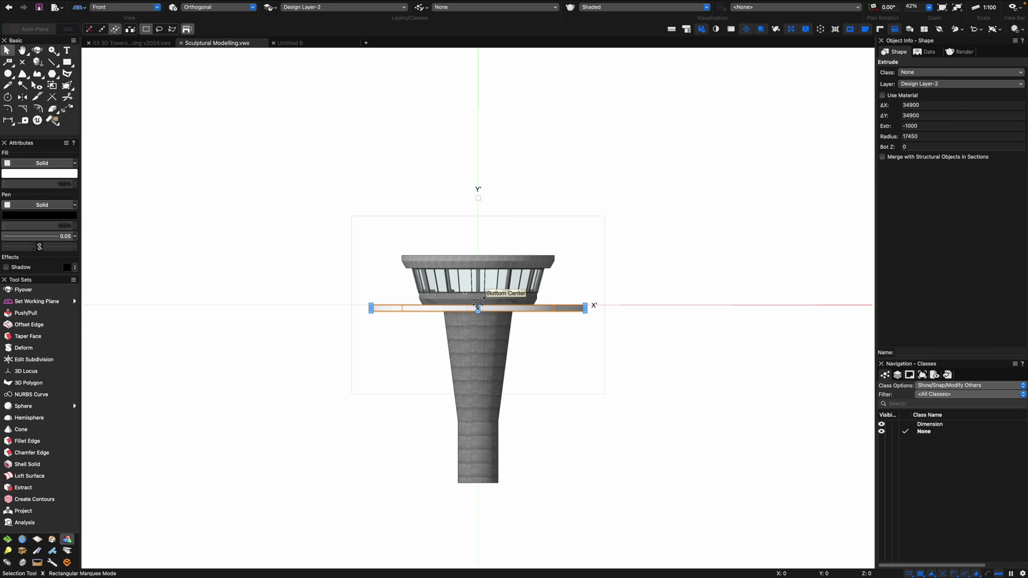
pyautogui.moveTo(478, 306); pyautogui.dragTo(475, 482)
# Apply the Landscape Grass Fairly Green RT texture to the ground disc and increase its mapping scale.
pyautogui.press('KP_3')
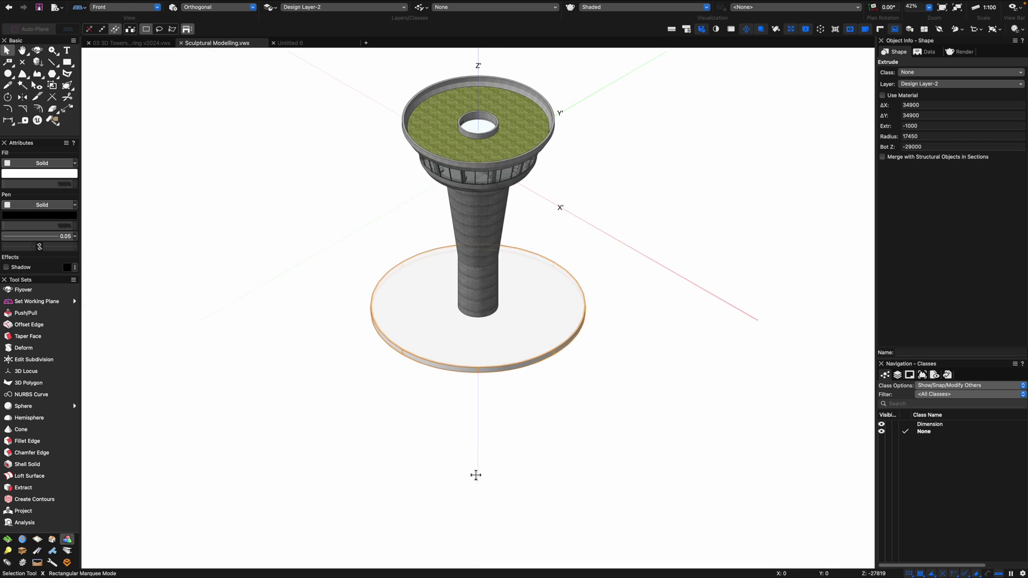
pyautogui.press('super+r')
pyautogui.doubleClick(678, 182)
pyautogui.press('super+r')
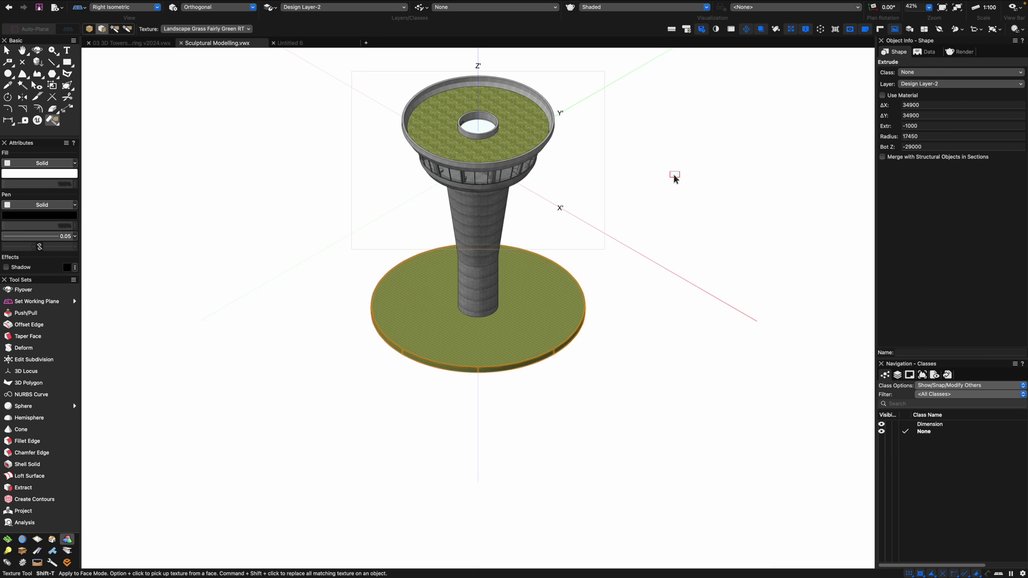
pyautogui.click(956, 54)
pyautogui.moveTo(892, 242); pyautogui.dragTo(905, 242)
# Examine the completed tower on its grass disc from several angles and in the Front view.
pyautogui.keyDown('shift'); pyautogui.moveTo(503, 345); pyautogui.dragTo(592, 221, button='middle'); pyautogui.keyUp('shift')
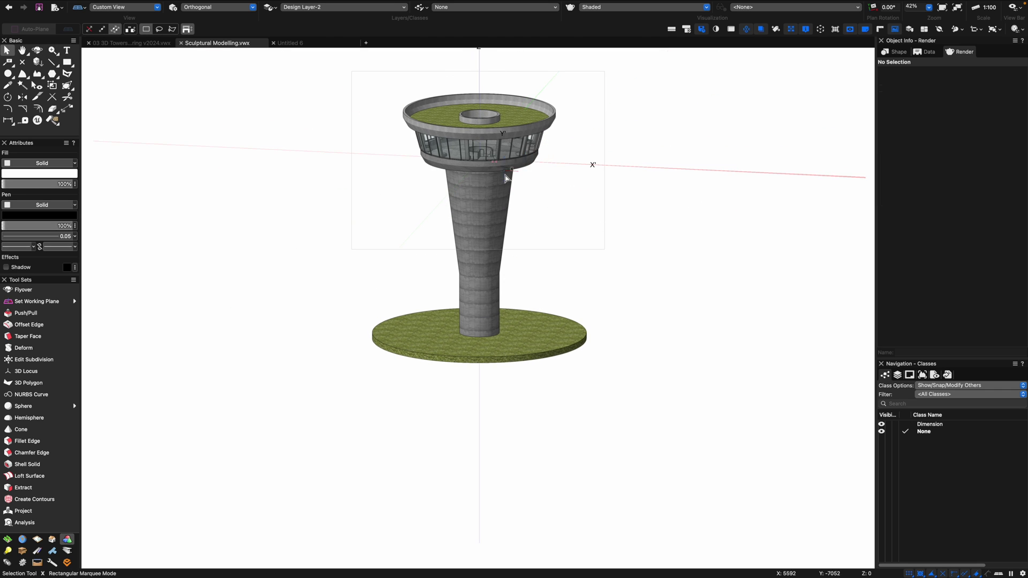
pyautogui.scroll(3, 506, 176)
pyautogui.moveTo(483, 159); pyautogui.dragTo(494, 191, button='middle')
pyautogui.moveTo(489, 168); pyautogui.dragTo(288, 178)
pyautogui.press('2')
pyautogui.press('x')
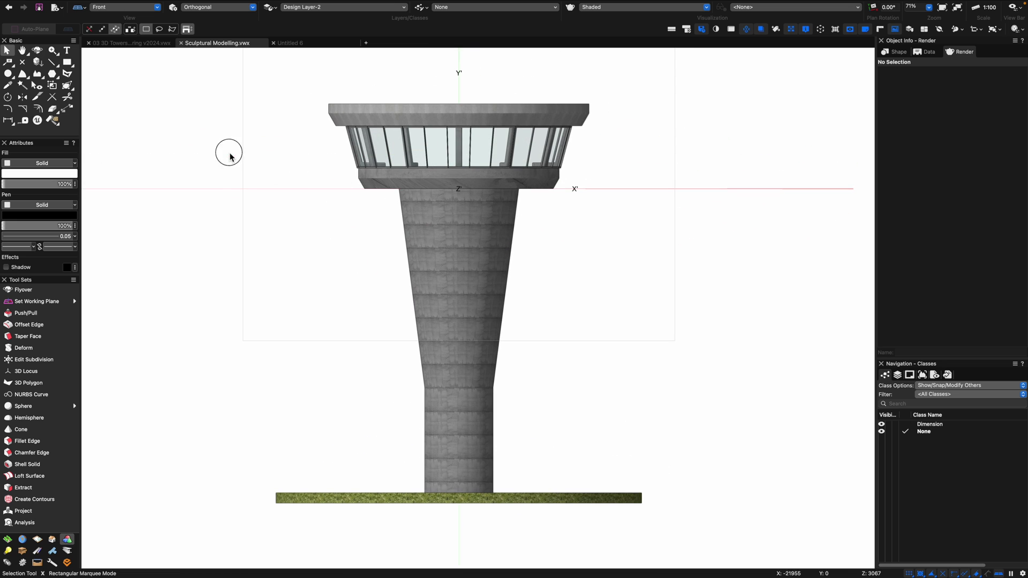
# Create multiple 1:500 viewports in third angle projection with Front, Top, Right and Isometric views.
pyautogui.click(106, 5)
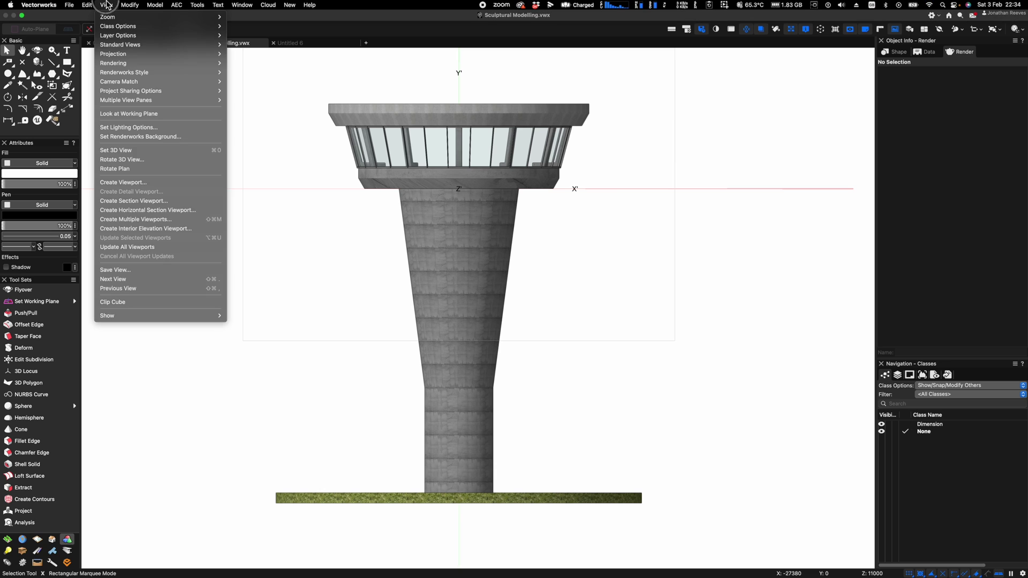
pyautogui.click(139, 217)
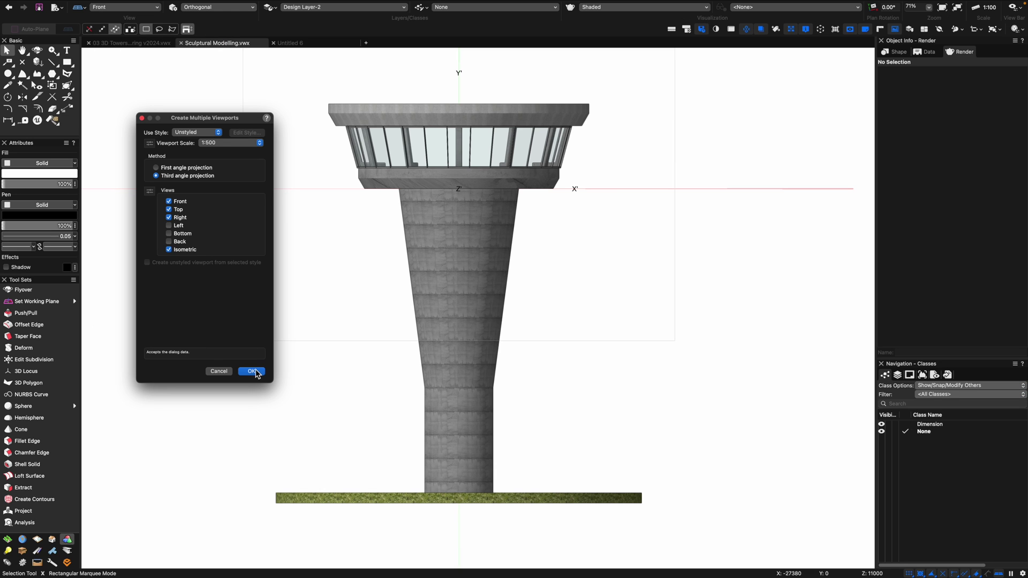
pyautogui.click(230, 143)
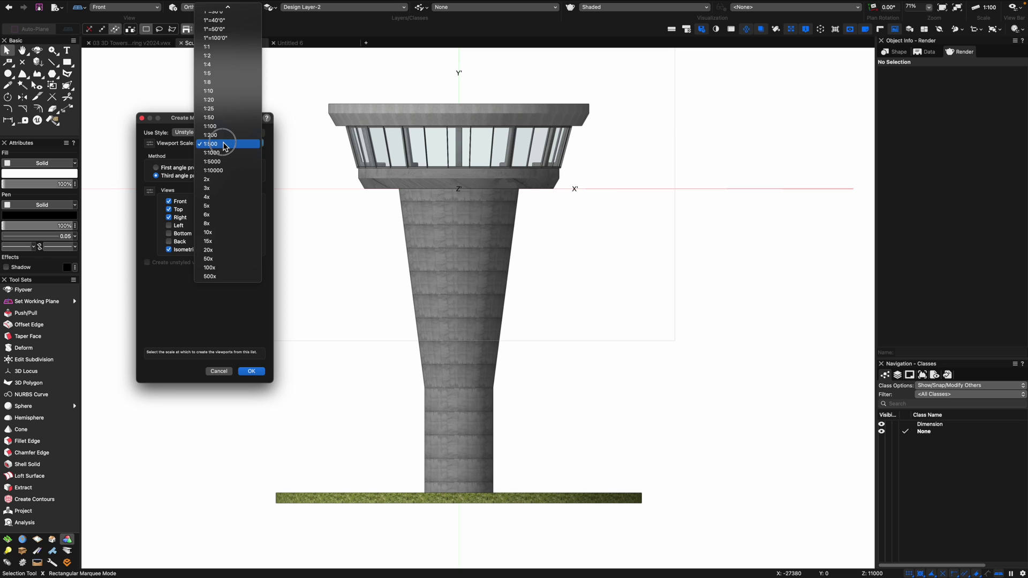
pyautogui.click(252, 371)
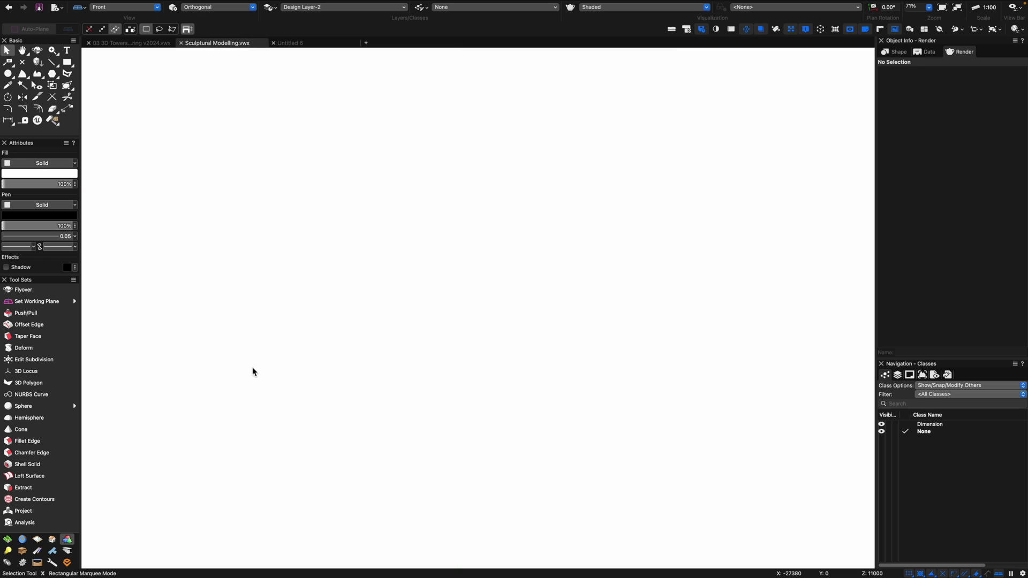
# Reduce the sheet layer's page area to 2 by 2 pages and fit it to the view.
pyautogui.scroll(-5, 446, 316)
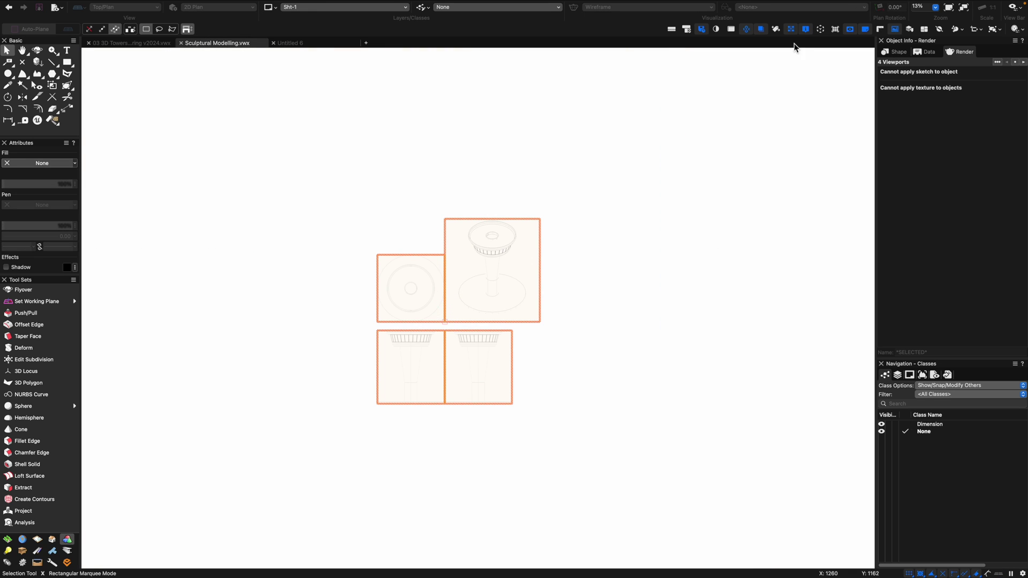
pyautogui.click(868, 30)
pyautogui.click(868, 30)
pyautogui.press('super+4')
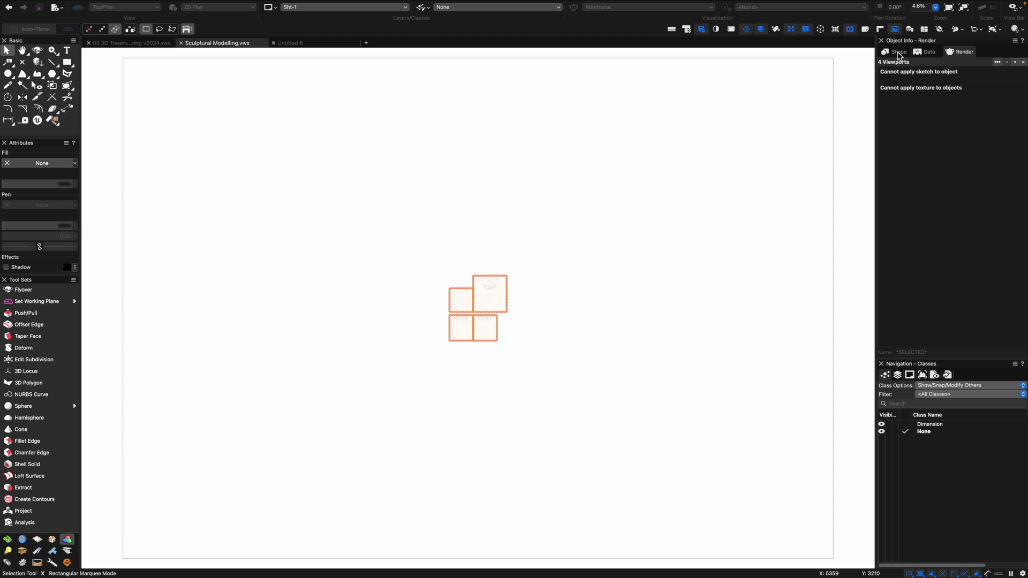
pyautogui.press('shift+super+p')
pyautogui.write('2')
pyautogui.press('Return')
pyautogui.press('super+4')
pyautogui.scroll(-4, 549, 284)
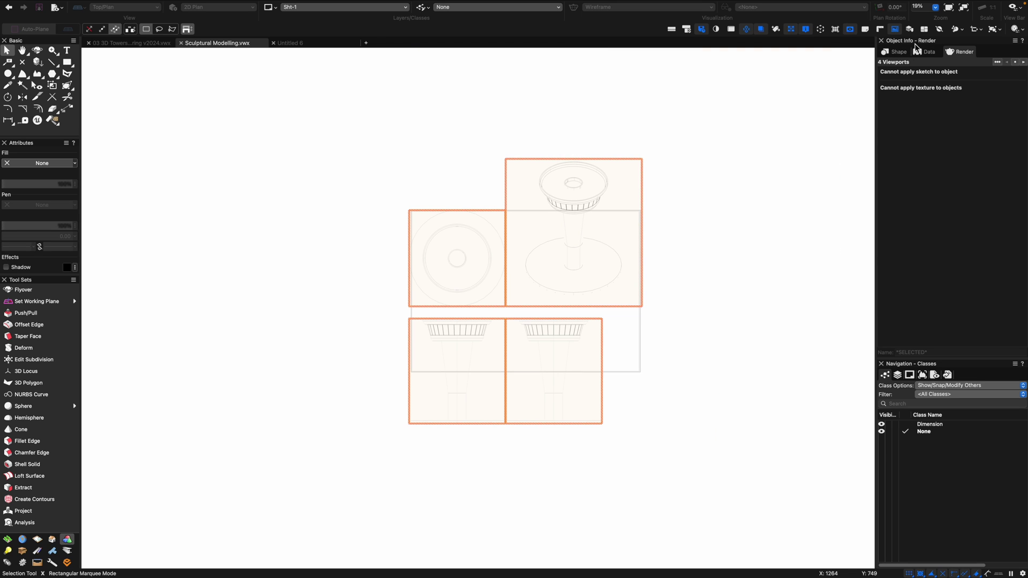
# Set the background render of all four sheet viewports to Shaded.
pyautogui.click(898, 52)
pyautogui.click(954, 235)
pyautogui.click(906, 216)
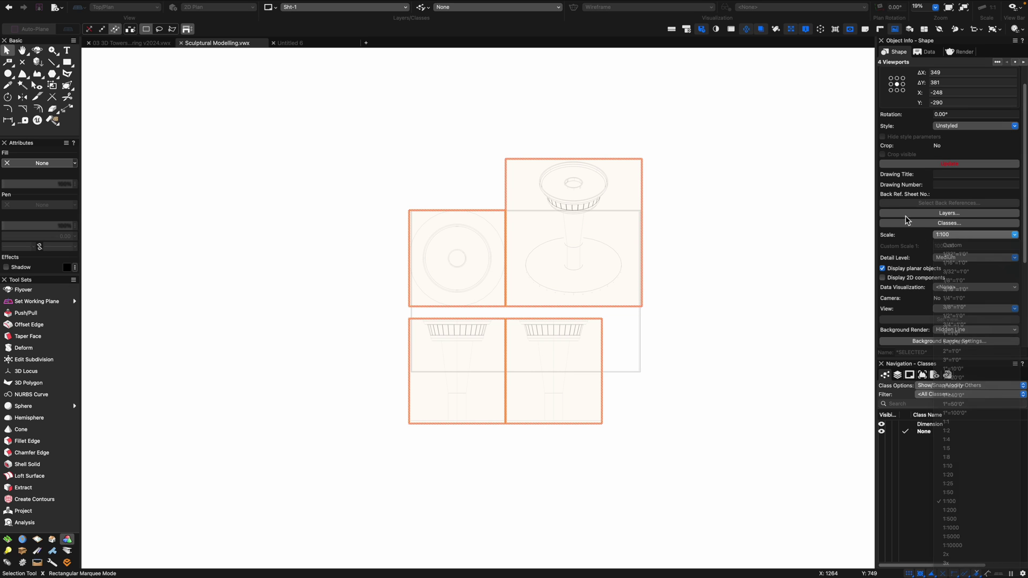
pyautogui.click(953, 329)
pyautogui.click(953, 349)
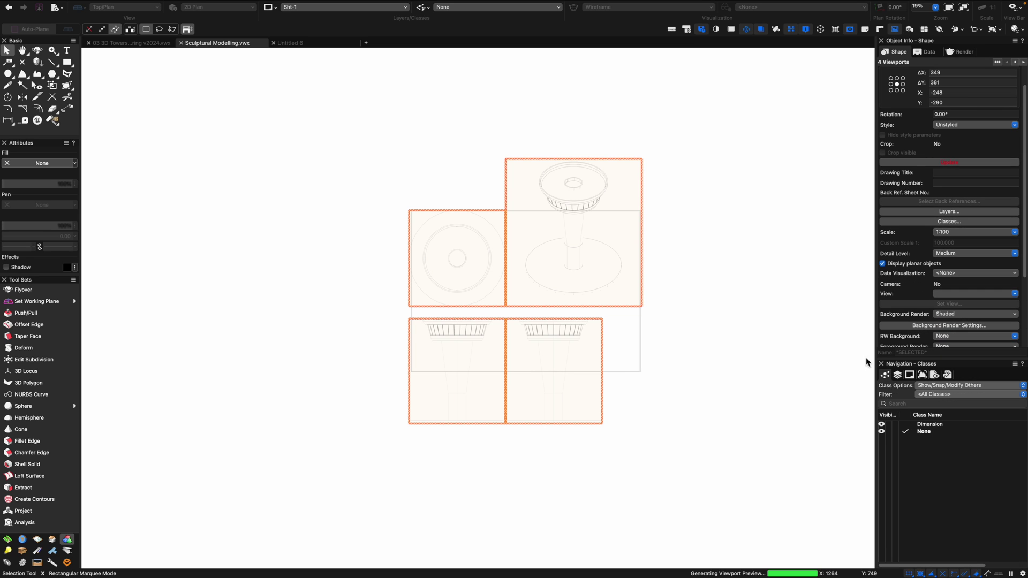
# Set the sheet layer's page area to 4 by 4 pages and fit it to the view.
pyautogui.doubleClick(627, 305)
pyautogui.write('4')
pyautogui.press('Tab')
pyautogui.write('4')
pyautogui.press('Return')
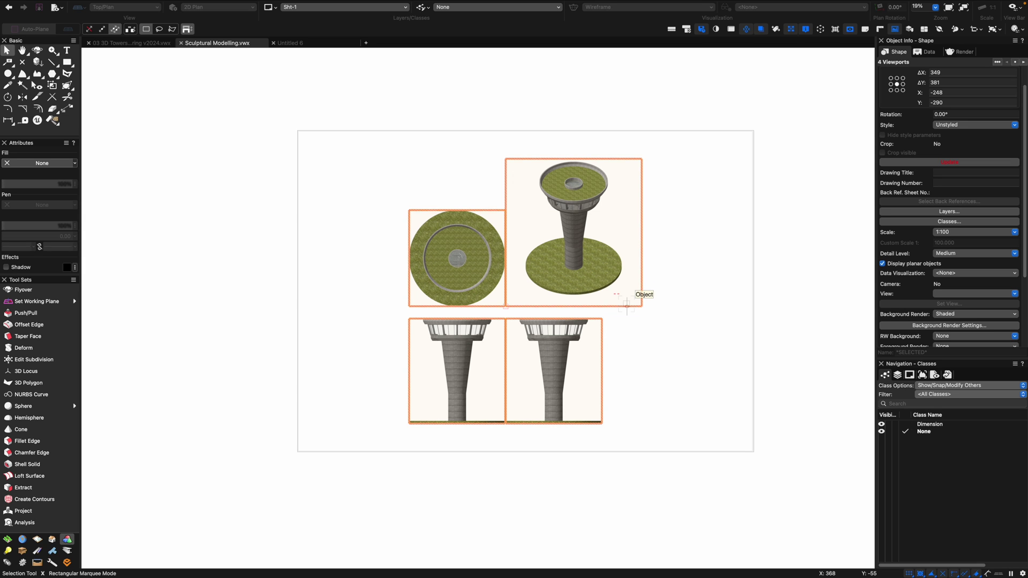
pyautogui.click(461, 191)
pyautogui.press('super+4')
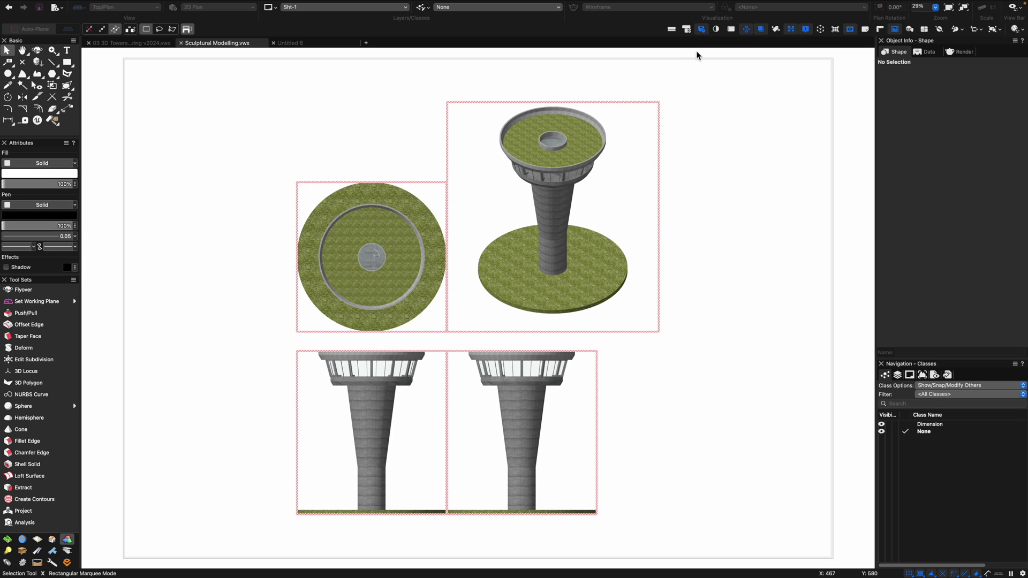
# Hide the viewport borders and spread the layout by moving the isometric viewport right and the top-view viewport up.
pyautogui.click(883, 29)
pyautogui.moveTo(575, 302); pyautogui.dragTo(679, 302)
pyautogui.click(397, 246)
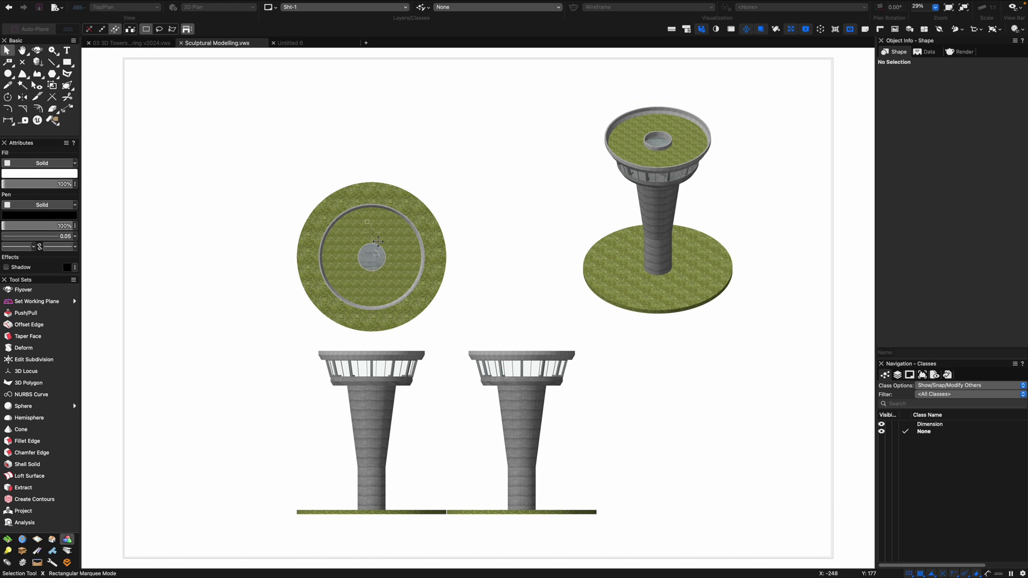
pyautogui.moveTo(377, 272); pyautogui.dragTo(377, 223)
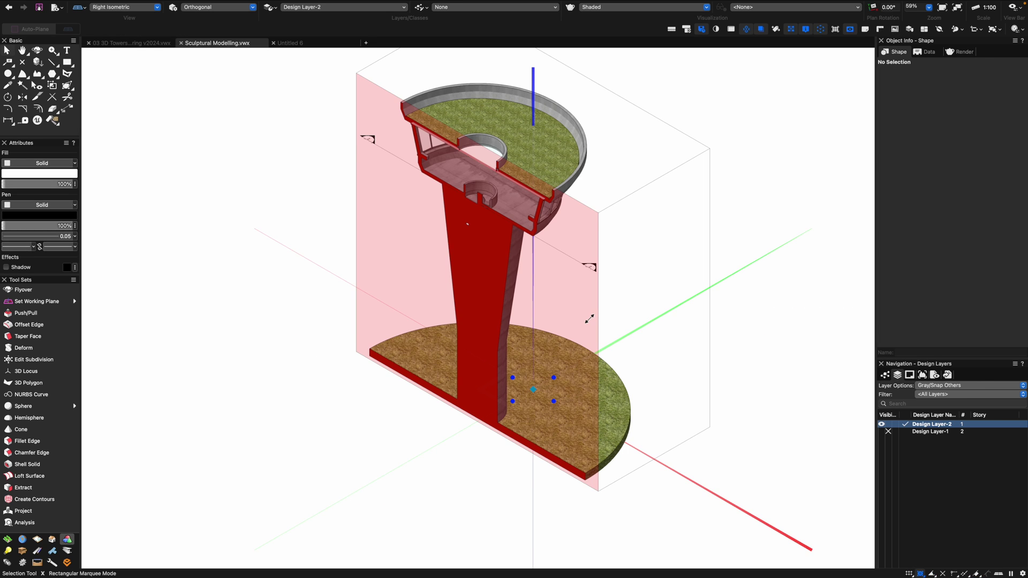
# Hollow out the tower's solid shaft inside its group with an inside shell of 300 thickness, and exit the group.
pyautogui.moveTo(590, 315); pyautogui.dragTo(580, 332)
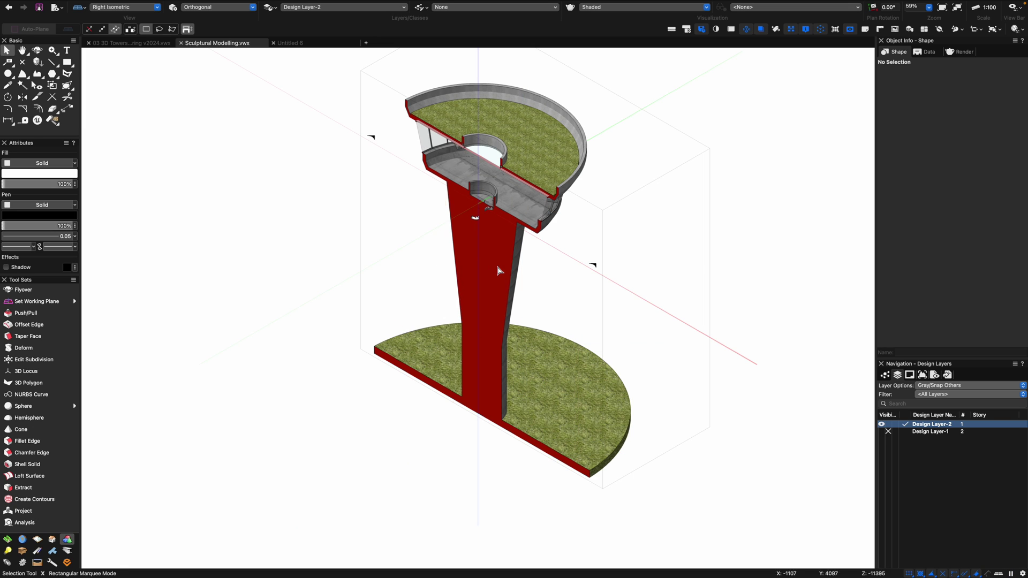
pyautogui.click(498, 270)
pyautogui.doubleClick(498, 270)
pyautogui.click(823, 32)
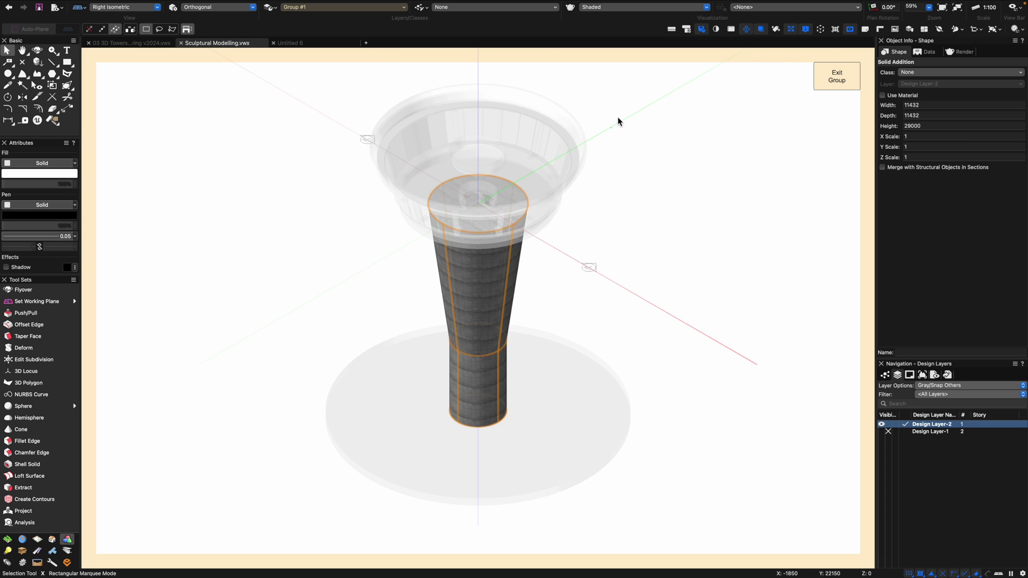
pyautogui.click(597, 122)
pyautogui.click(853, 32)
pyautogui.click(32, 348)
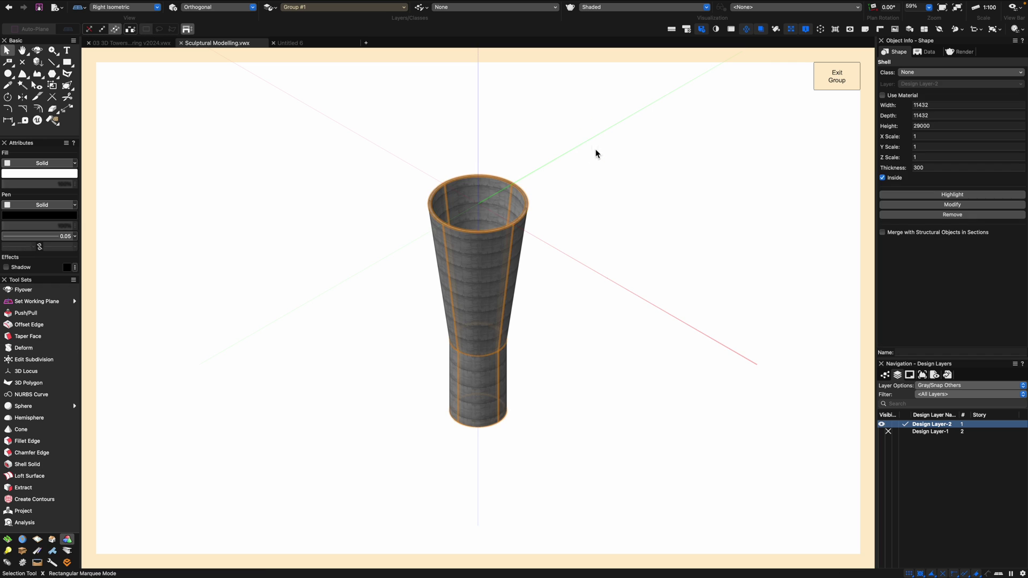
pyautogui.click(606, 165)
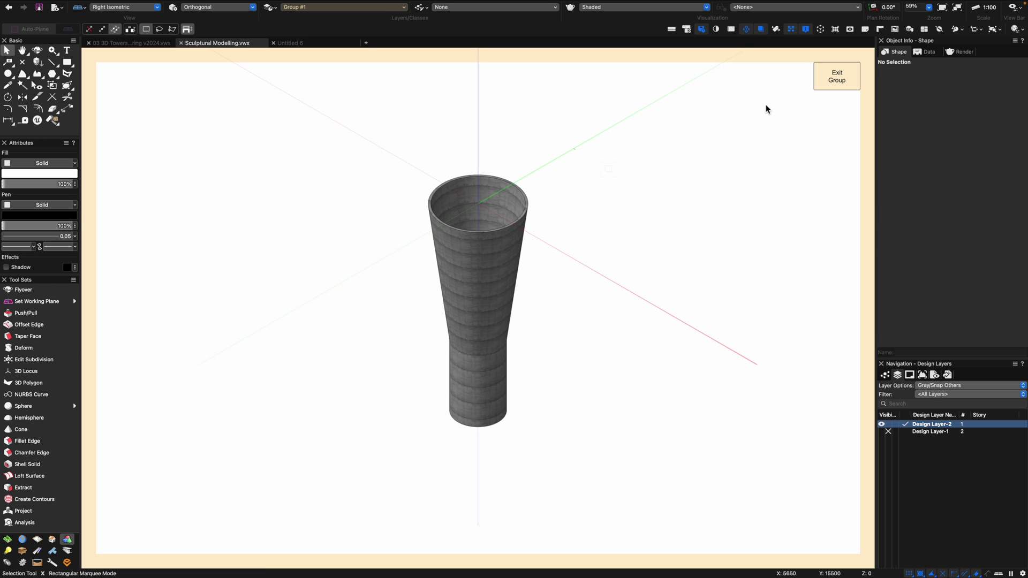
pyautogui.click(838, 76)
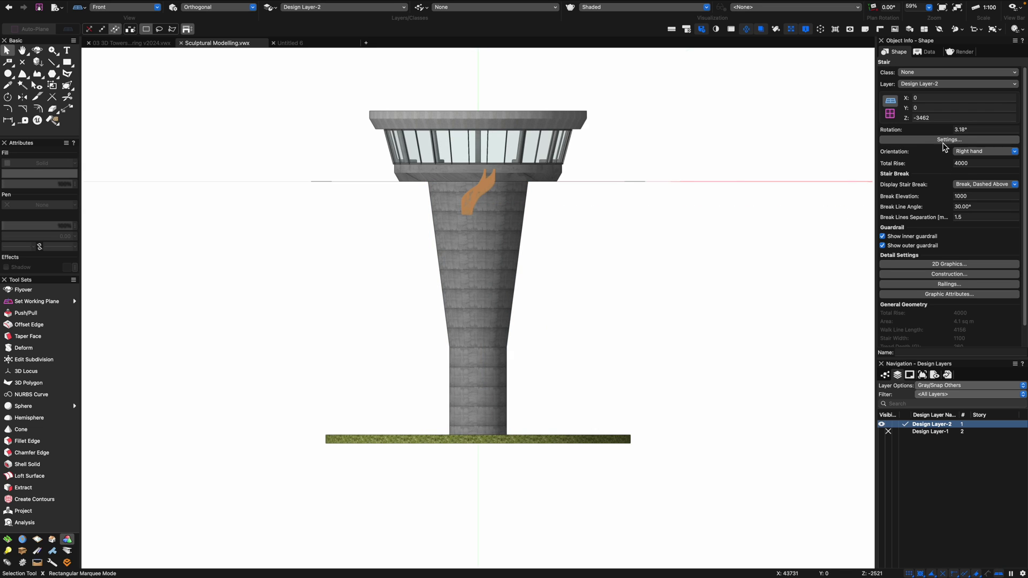
# Set the spiral stair's riser height to 200, tread depth to 300 and total rise to 15000.
pyautogui.click(944, 140)
pyautogui.moveTo(487, 228); pyautogui.dragTo(467, 227)
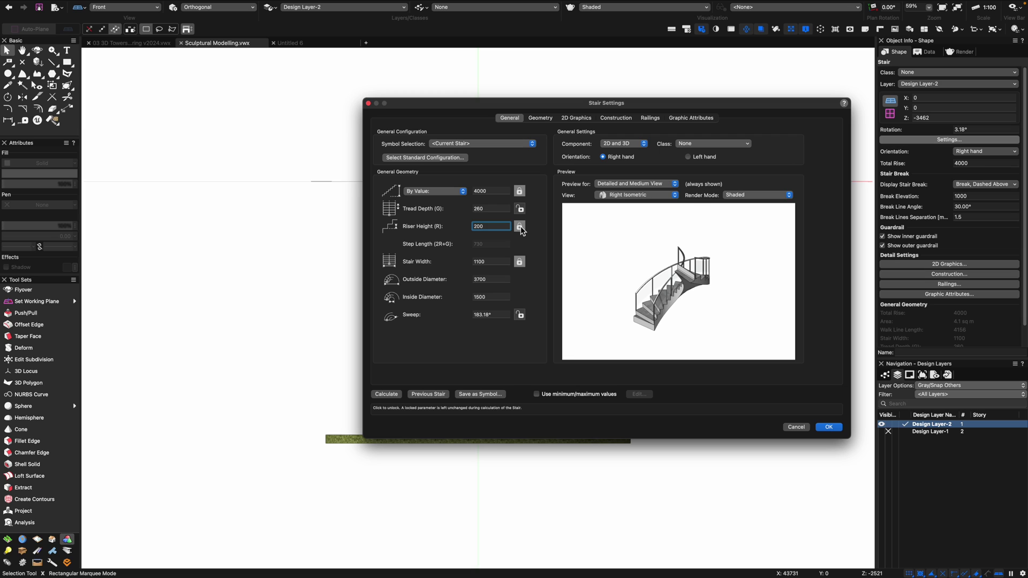
pyautogui.moveTo(487, 209); pyautogui.dragTo(458, 211)
pyautogui.write('300')
pyautogui.click(477, 191)
pyautogui.write('15m')
pyautogui.press('super+a')
pyautogui.write('1')
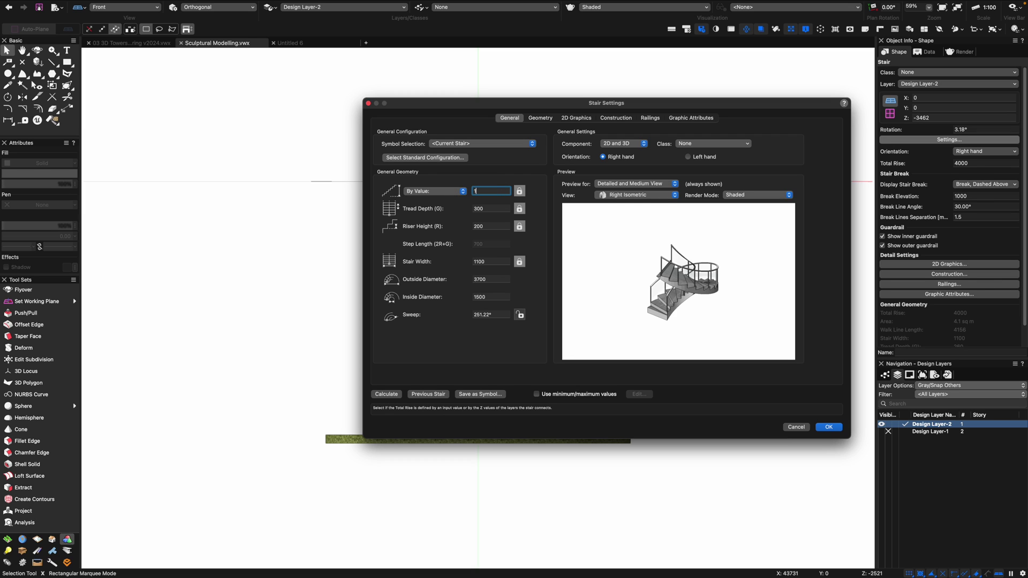
pyautogui.press('Return')
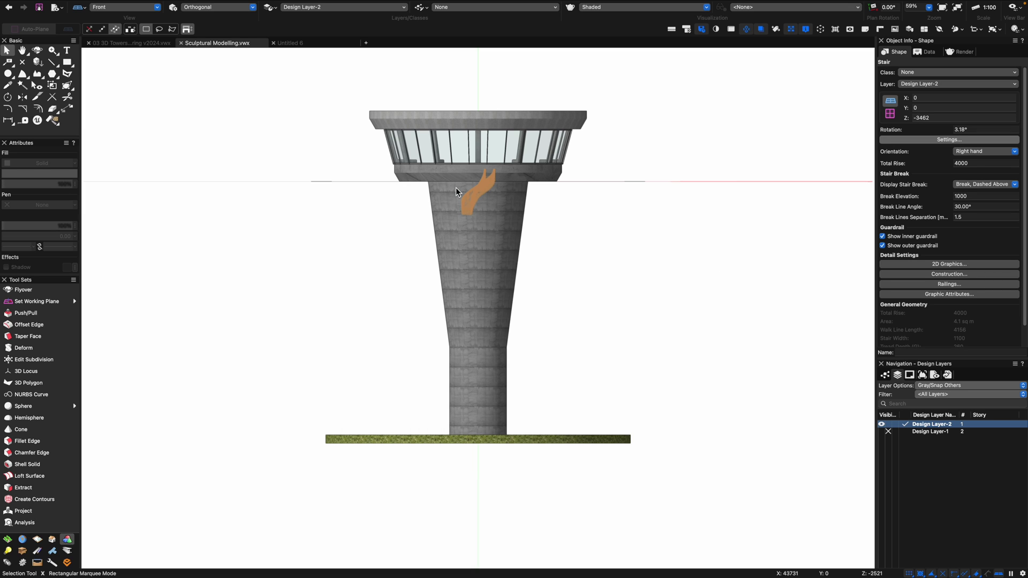
# Move the spiral stair to the base of the shaft and stack a duplicate above it up to the tower head.
pyautogui.press('b')
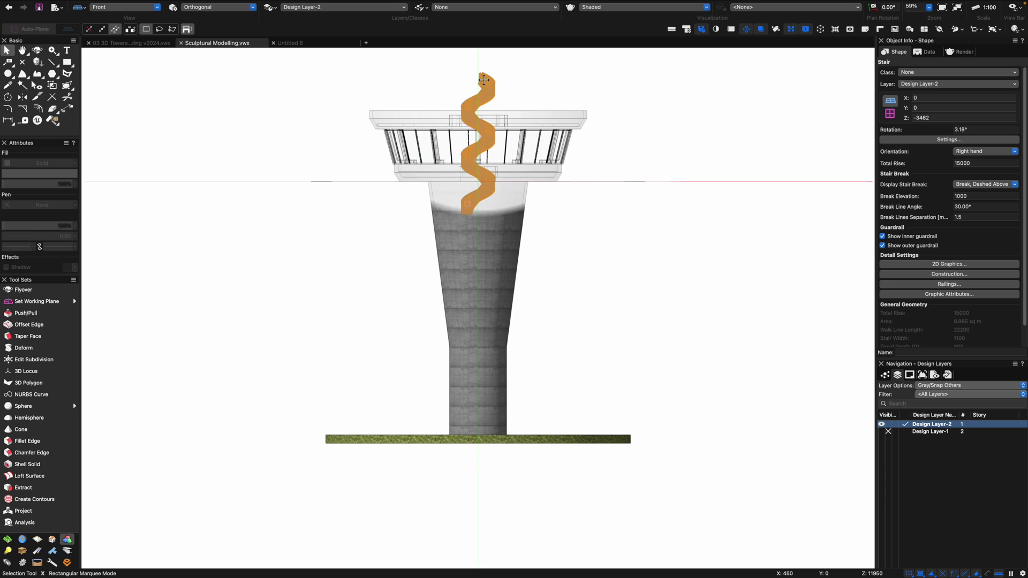
pyautogui.moveTo(480, 83)
pyautogui.mouseDown()
pyautogui.moveTo(488, 182)
pyautogui.moveTo(471, 225)
pyautogui.moveTo(478, 311)
pyautogui.mouseUp()
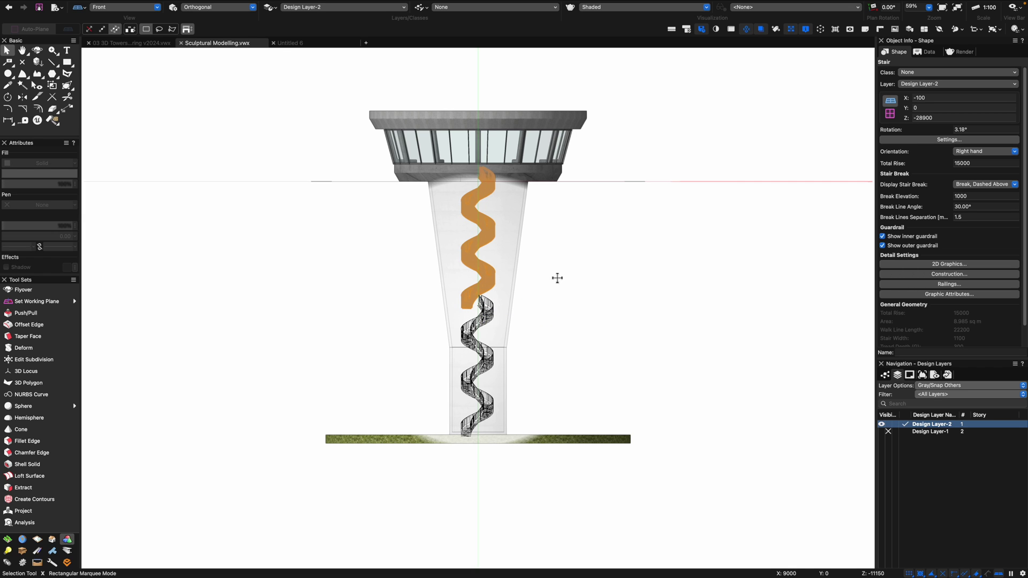
pyautogui.click(613, 262)
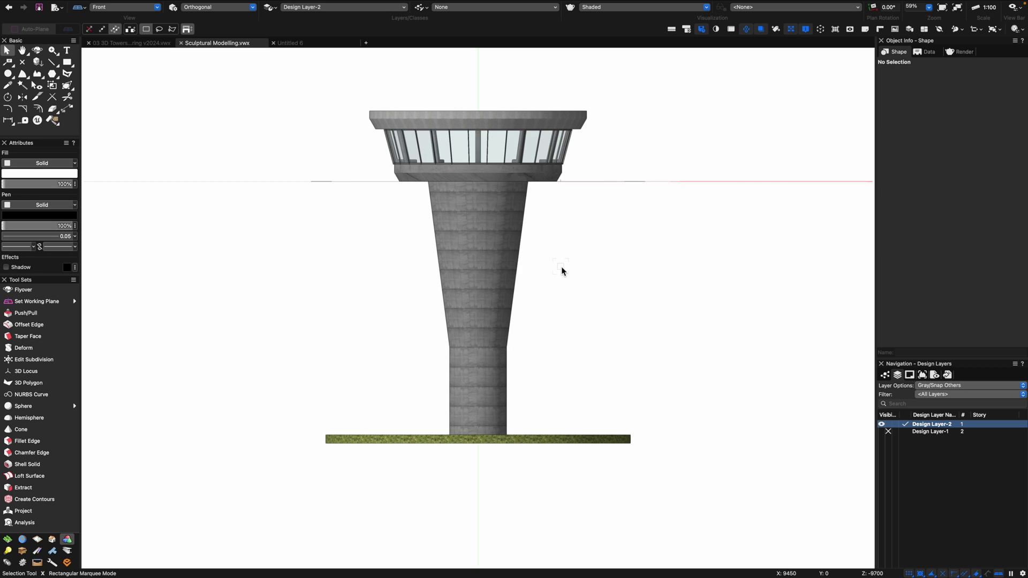
# Cut the tower vertically with the Clip Cube in Right Isometric view to expose the stairs inside the shaft.
pyautogui.press('3')
pyautogui.click(806, 29)
pyautogui.click(316, 467)
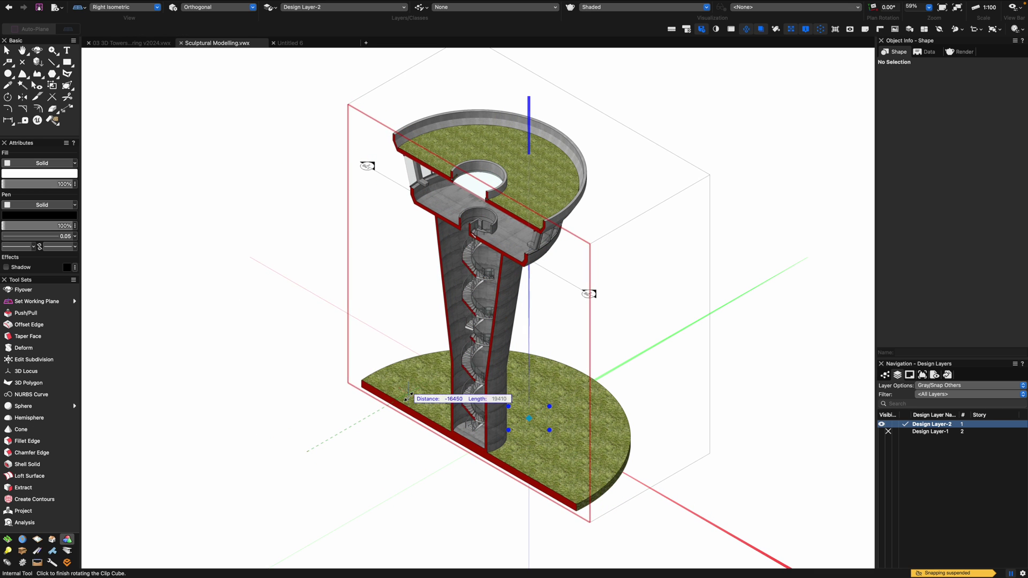
pyautogui.click(407, 398)
# Examine the sectioned tower and its spiral stairs from close up and from outside in Normal Perspective.
pyautogui.click(215, 7)
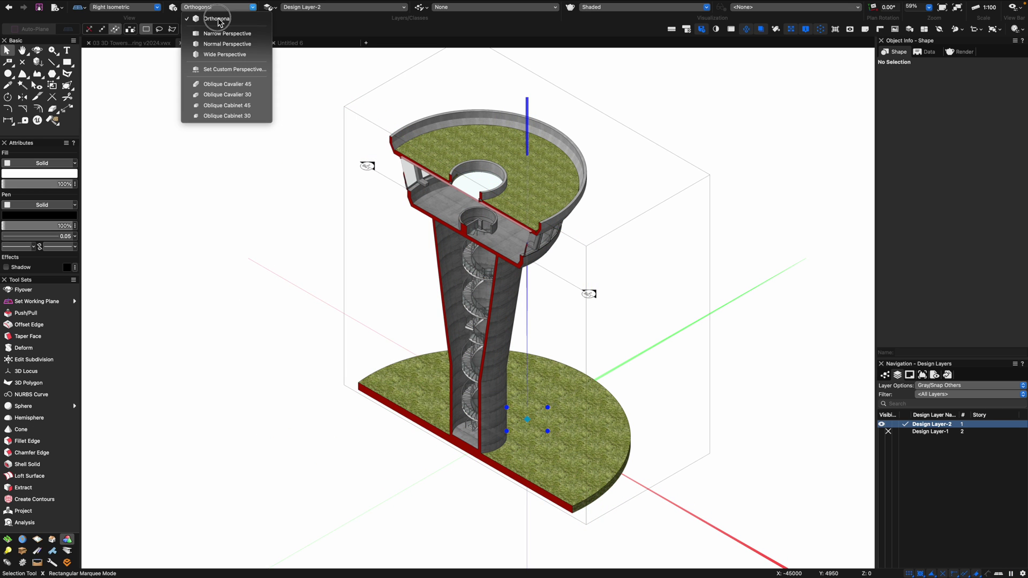
pyautogui.click(221, 45)
pyautogui.keyDown('ctrl'); pyautogui.moveTo(485, 343); pyautogui.dragTo(497, 292, button='middle'); pyautogui.keyUp('ctrl')
pyautogui.moveTo(497, 292); pyautogui.dragTo(461, 364)
pyautogui.scroll(10, 475, 360)
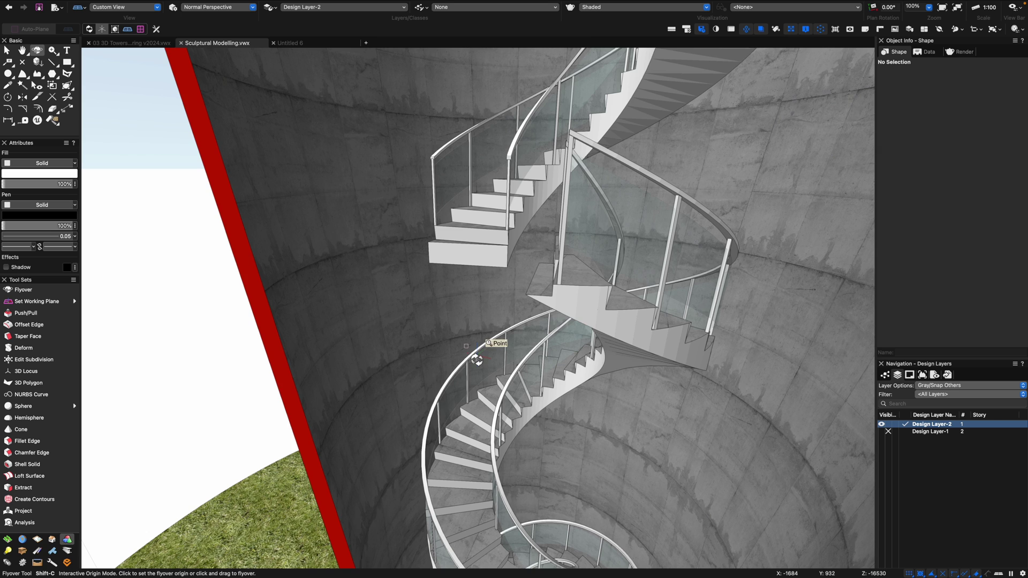
pyautogui.scroll(-10, 544, 338)
pyautogui.moveTo(544, 338)
pyautogui.mouseDown()
pyautogui.moveTo(565, 313)
pyautogui.moveTo(525, 338)
pyautogui.mouseUp()
pyautogui.press('x')
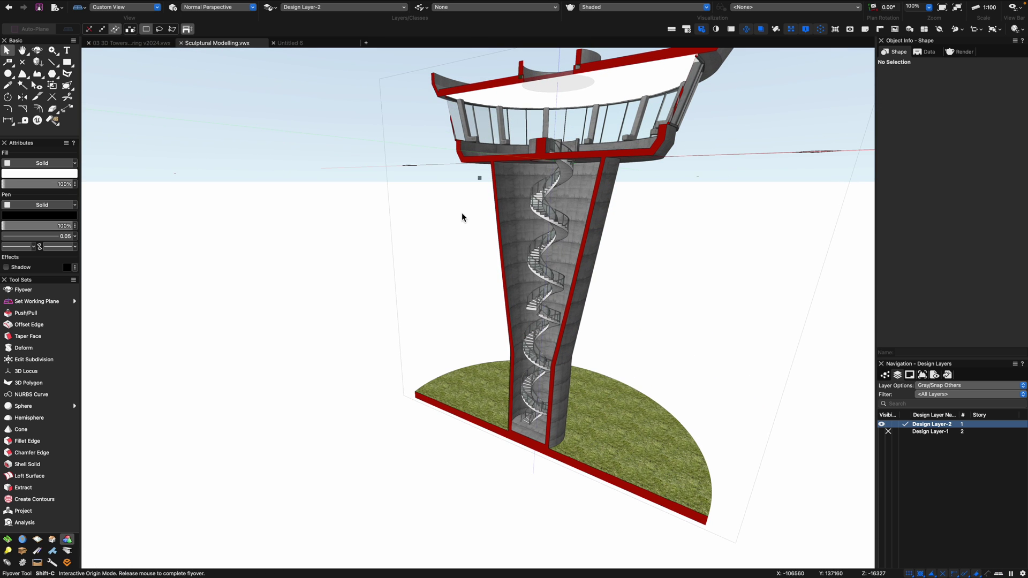
# Create a 1:100 section viewport on Sht-1 from the clip cube's vertical cut face.
pyautogui.rightClick(406, 229)
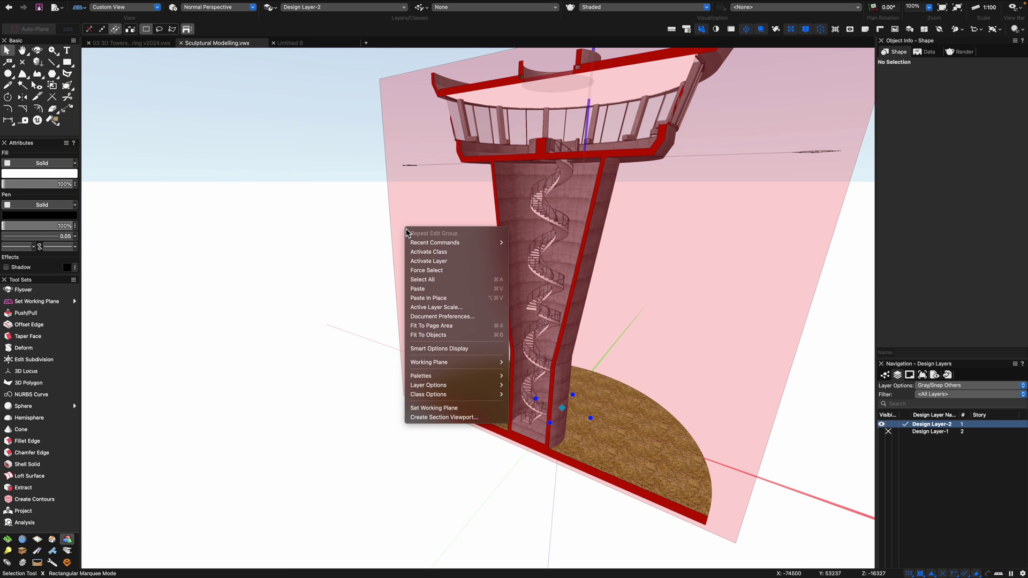
pyautogui.click(444, 417)
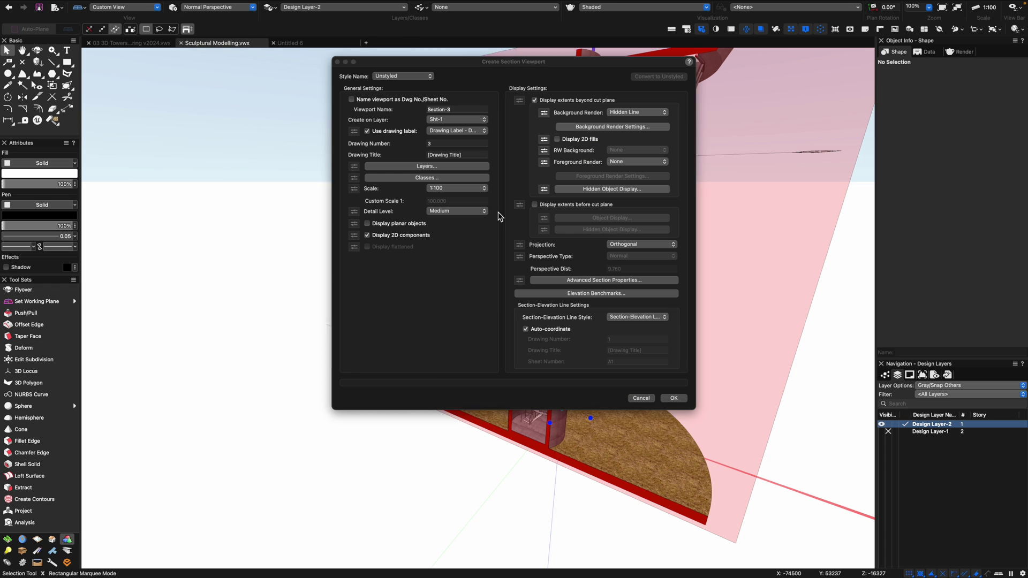
pyautogui.click(455, 122)
pyautogui.click(628, 217)
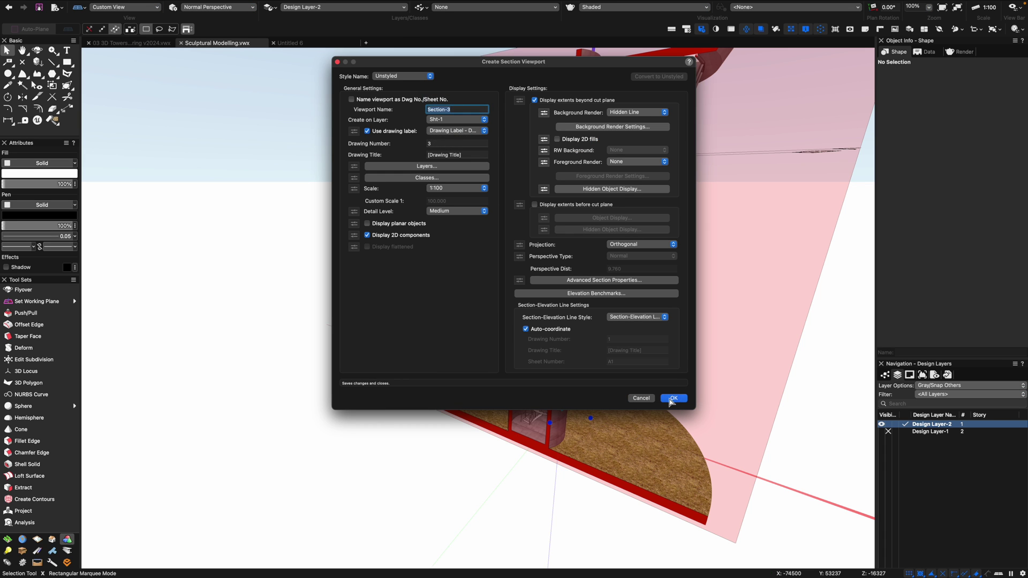
pyautogui.click(673, 399)
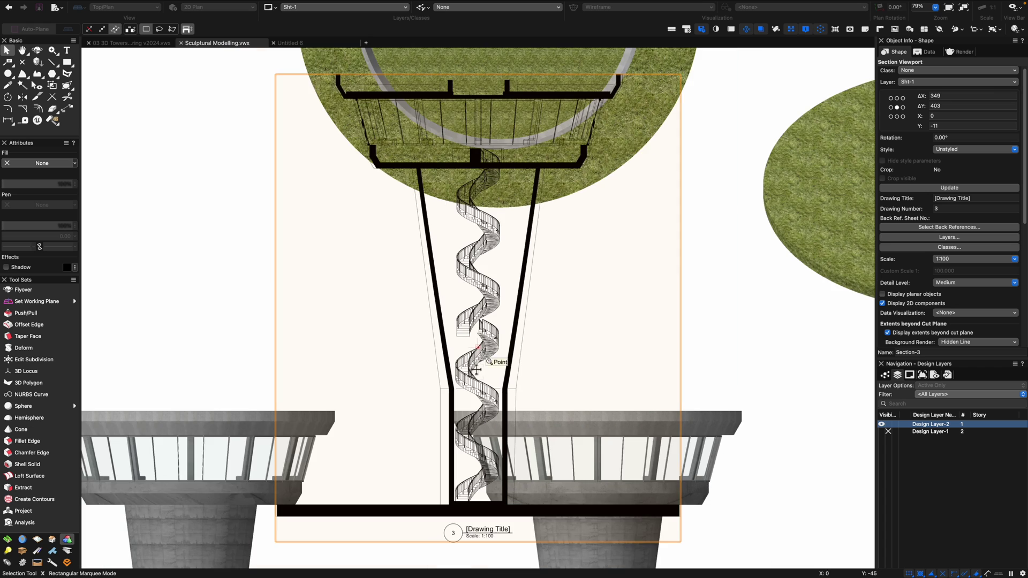
# Move the new section viewport into the lower row of the sheet, to the right of the elevations.
pyautogui.scroll(-5, 477, 372)
pyautogui.moveTo(470, 364); pyautogui.dragTo(650, 466)
pyautogui.moveTo(782, 537); pyautogui.dragTo(781, 547)
# Align the four lower-row viewports by their top edges and space them evenly across the sheet.
pyautogui.rightClick(522, 402)
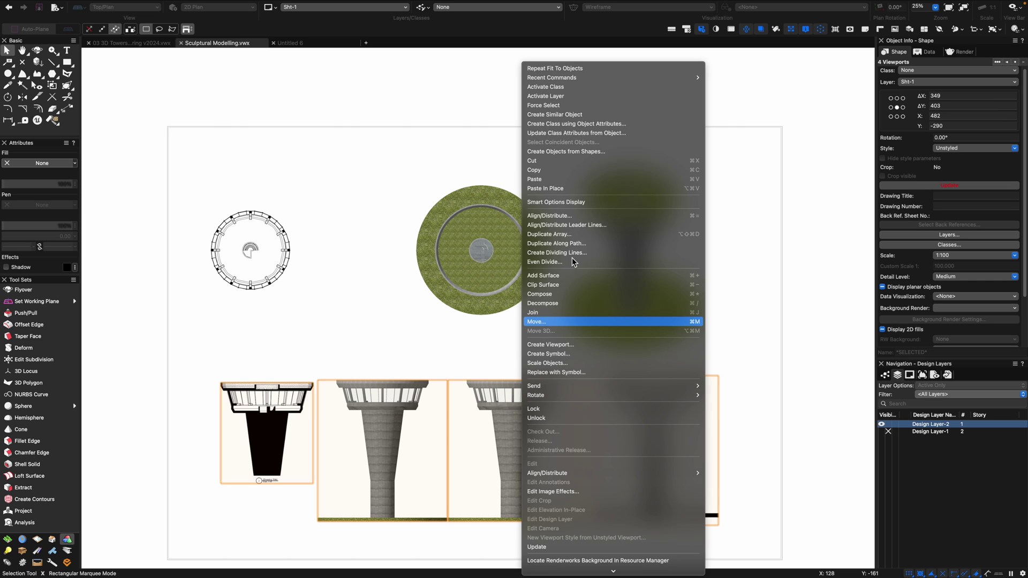
pyautogui.click(573, 216)
pyautogui.click(538, 144)
pyautogui.click(577, 254)
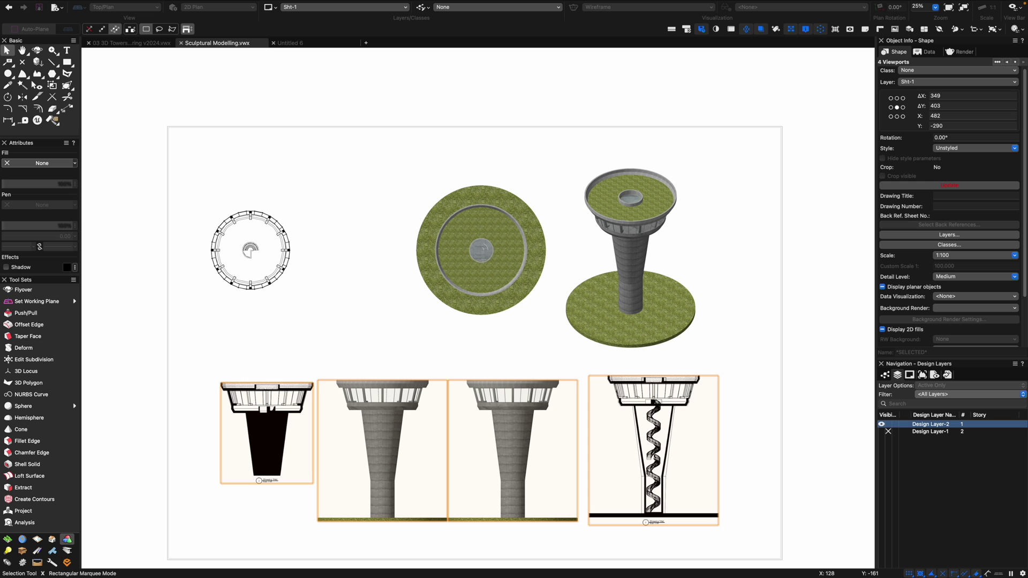
pyautogui.click(722, 349)
pyautogui.press('c')
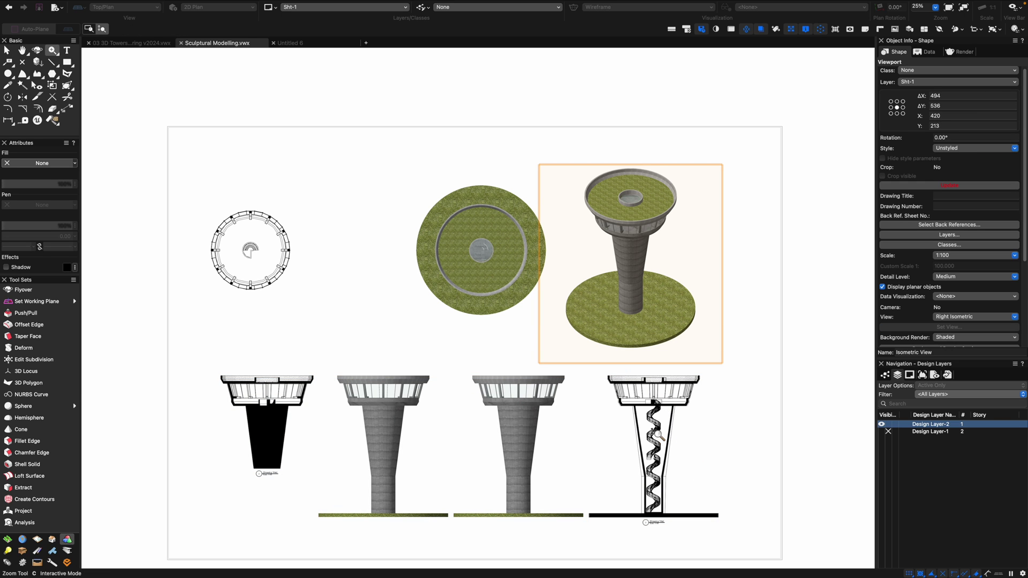
pyautogui.scroll(8, 660, 432)
pyautogui.scroll(-14, 664, 429)
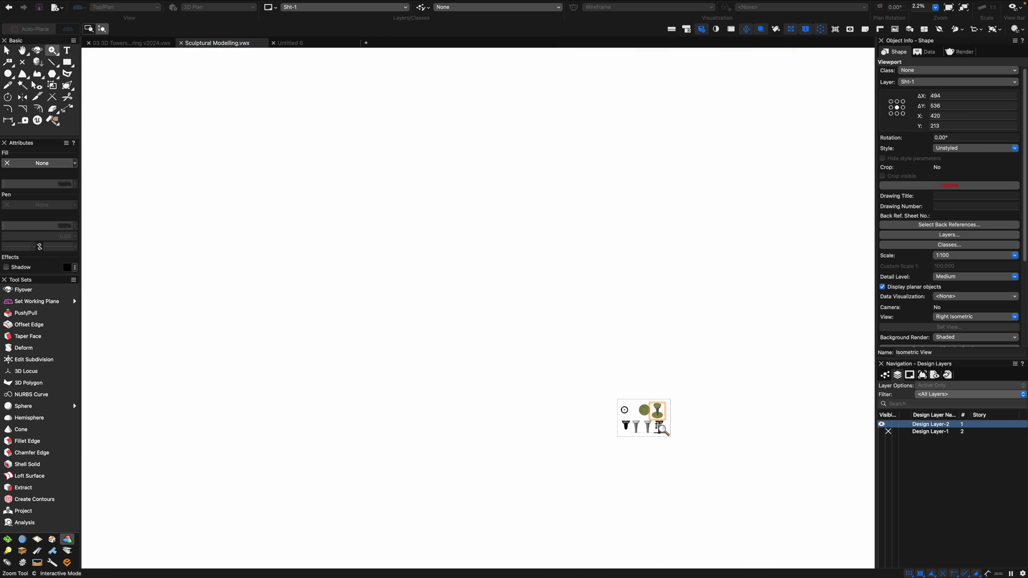
pyautogui.press('x')
pyautogui.press('super+4')
# Update the Section-2 viewport at the left end of the lower row.
pyautogui.click(674, 378)
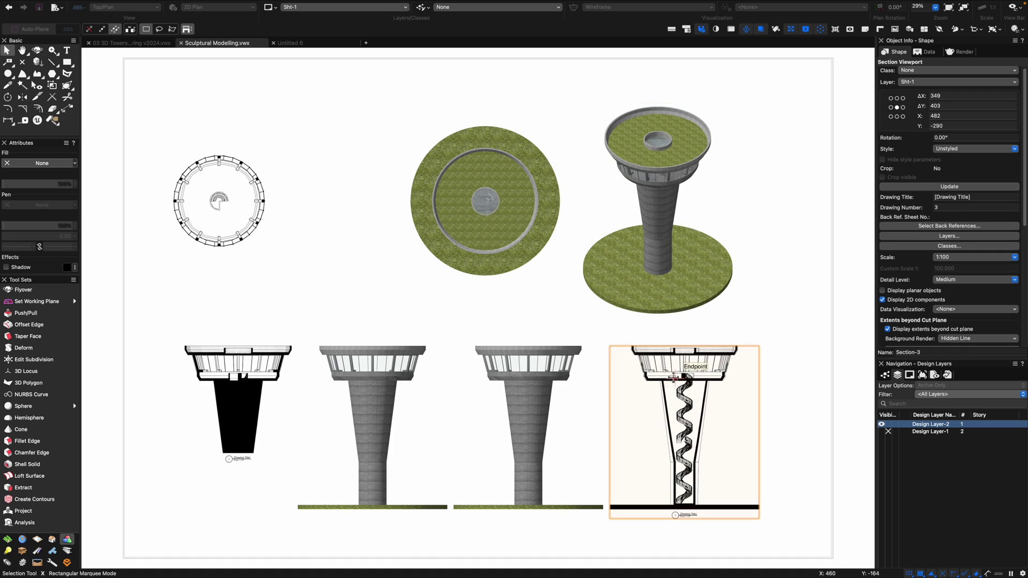
pyautogui.click(283, 358)
pyautogui.click(923, 188)
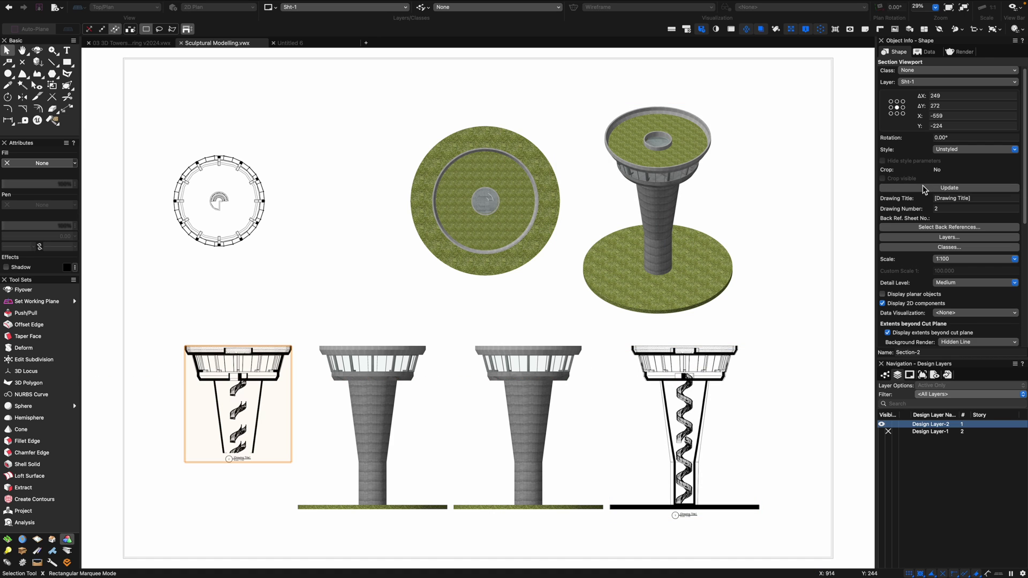
# Duplicate the horizontal plan section viewport into the space between it and the top view.
pyautogui.click(292, 276)
pyautogui.moveTo(264, 191); pyautogui.dragTo(375, 186)
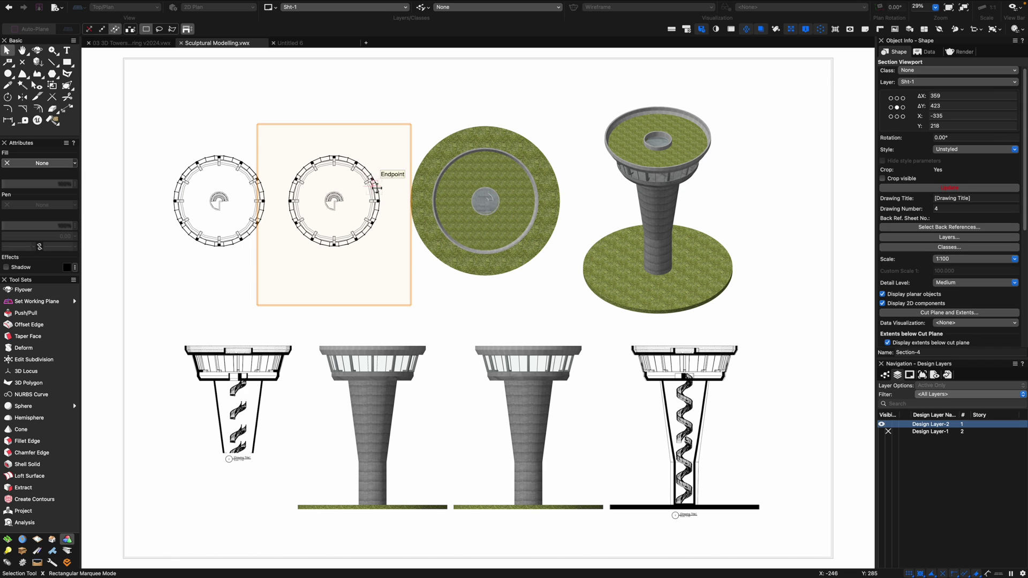
# Go from the duplicated plan section viewport to the tower model on Design Layer-2.
pyautogui.doubleClick(379, 215)
pyautogui.click(487, 169)
pyautogui.press('Return')
pyautogui.press('3')
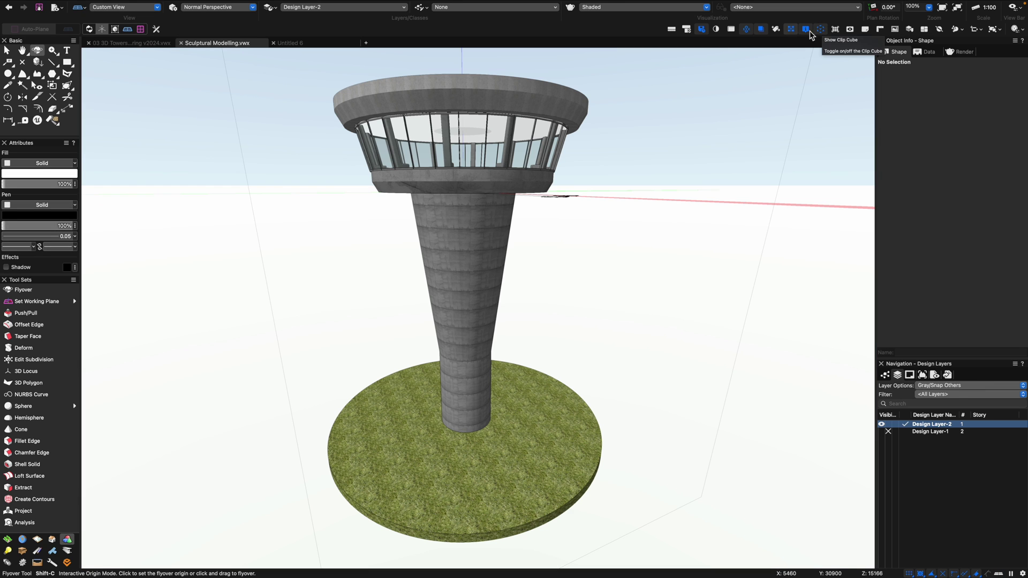
# Examine the tower model from outside and inspect the spiral stairs inside the shaft from above.
pyautogui.press('x')
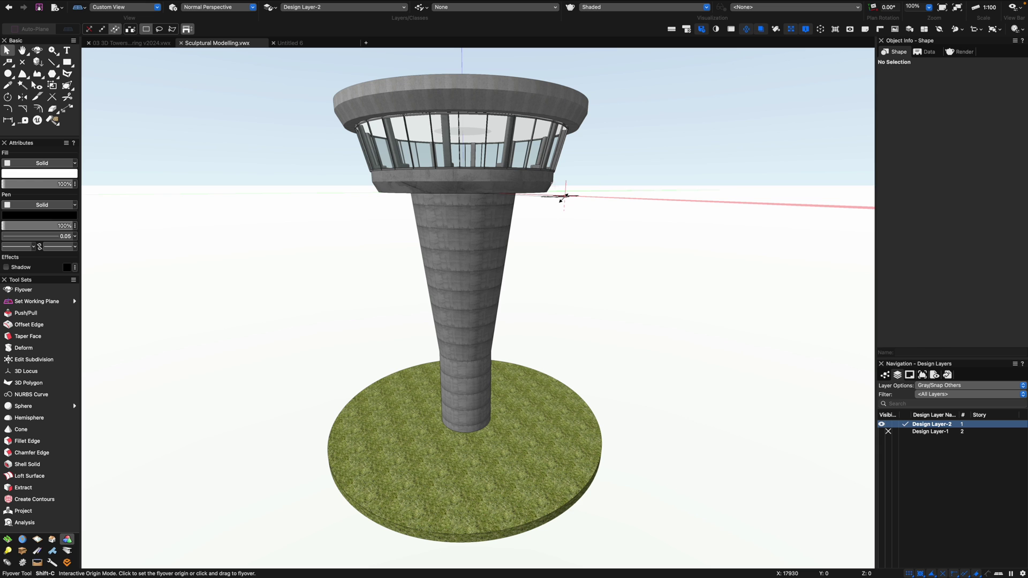
pyautogui.hotkey('shift', 'c')
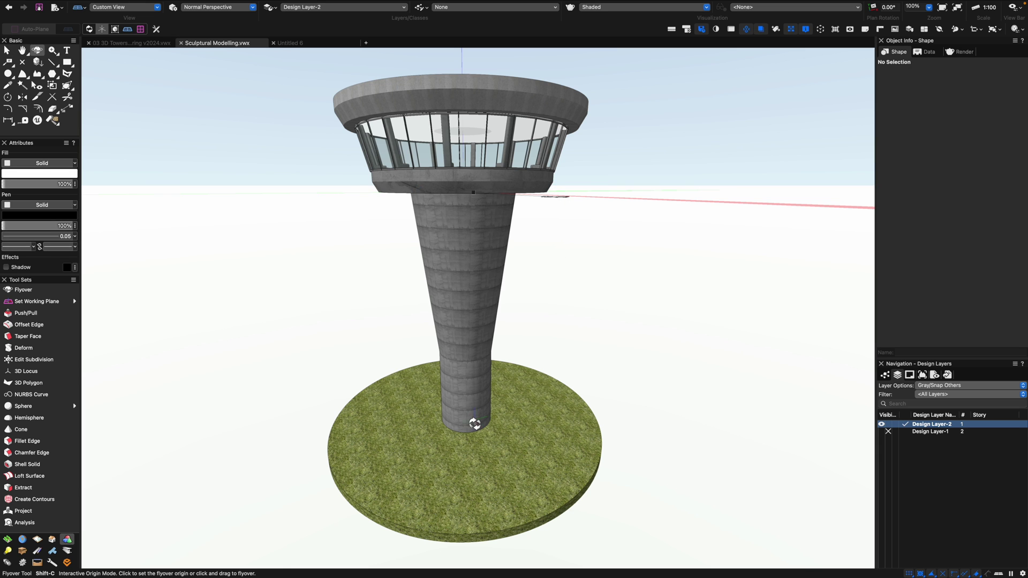
pyautogui.moveTo(489, 419); pyautogui.dragTo(642, 435)
pyautogui.hotkey('shift', 'u')
pyautogui.moveTo(447, 308); pyautogui.dragTo(455, 280)
pyautogui.click(104, 31)
pyautogui.moveTo(444, 457); pyautogui.dragTo(458, 577)
pyautogui.moveTo(395, 155); pyautogui.dragTo(418, 353, button='middle')
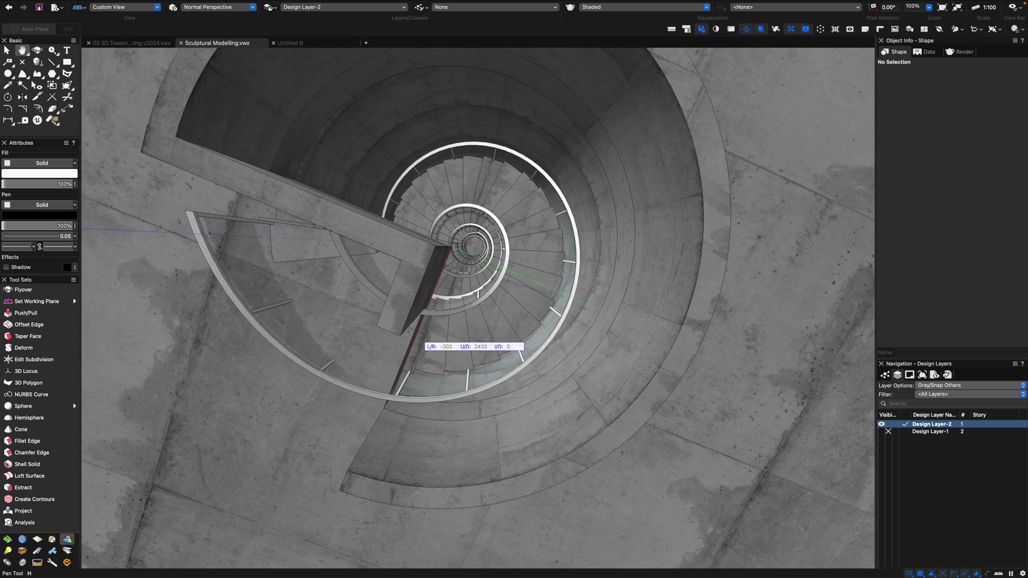
pyautogui.scroll(-2, 420, 353)
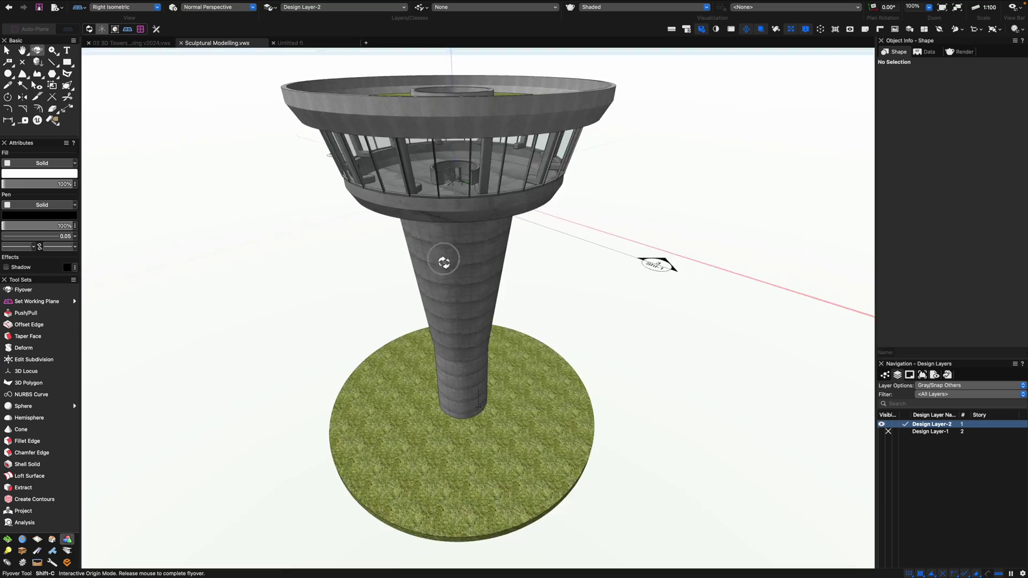
# Go from section marker 3 beside the tower to its section viewport on sheet Sht-1.
pyautogui.moveTo(658, 264)
pyautogui.mouseDown()
pyautogui.moveTo(523, 259)
pyautogui.moveTo(610, 284)
pyautogui.moveTo(721, 272)
pyautogui.moveTo(781, 298)
pyautogui.mouseUp()
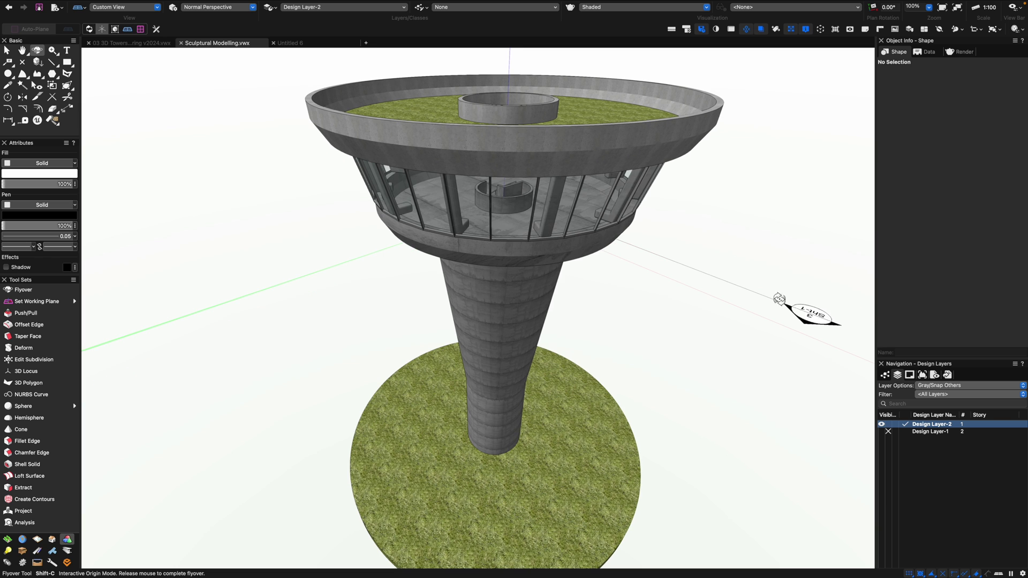
pyautogui.press('x')
pyautogui.click(809, 313)
pyautogui.click(941, 153)
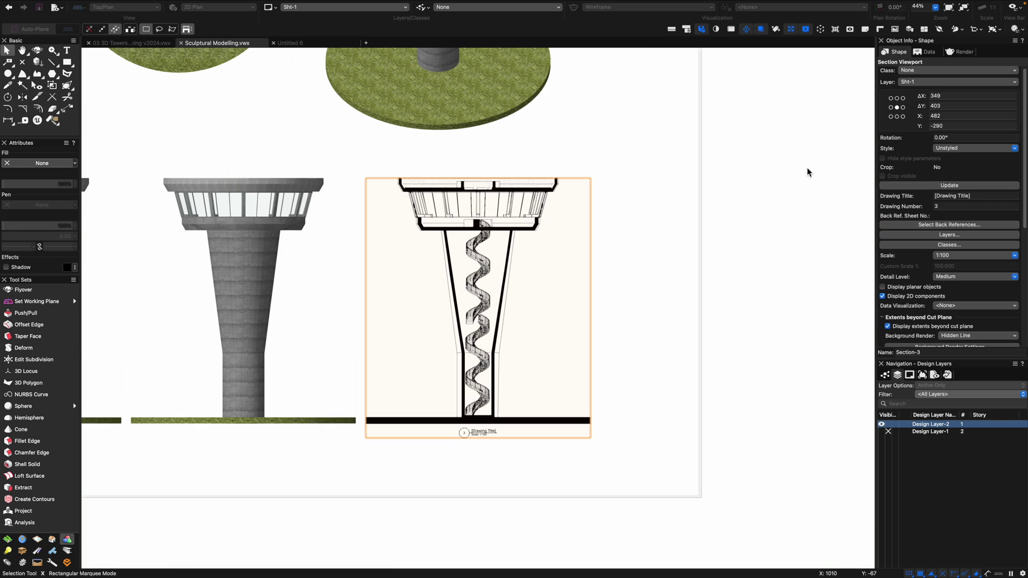
# Set the background render of the Section-3 viewport to Shaded.
pyautogui.scroll(-3, 957, 257)
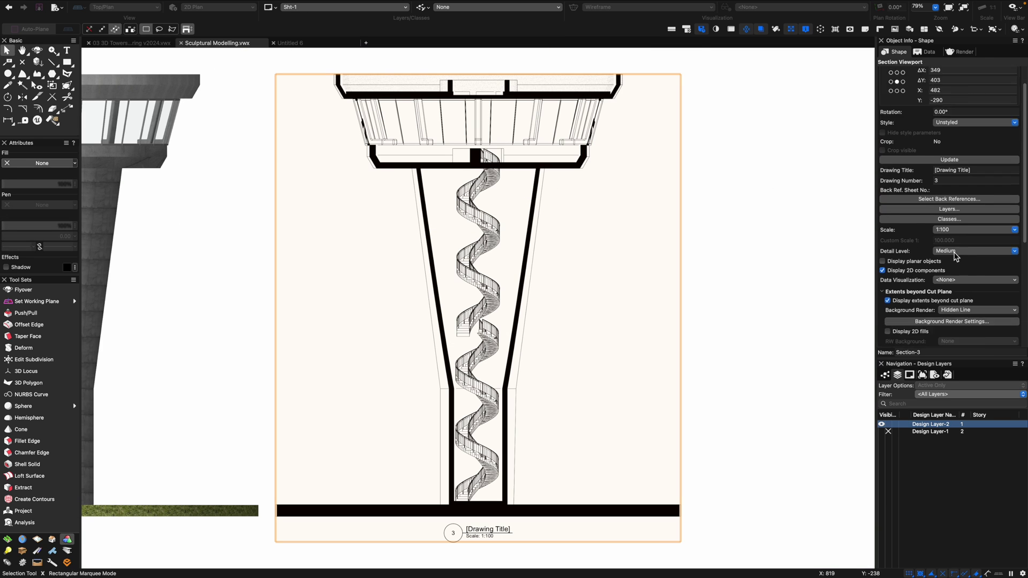
pyautogui.click(962, 250)
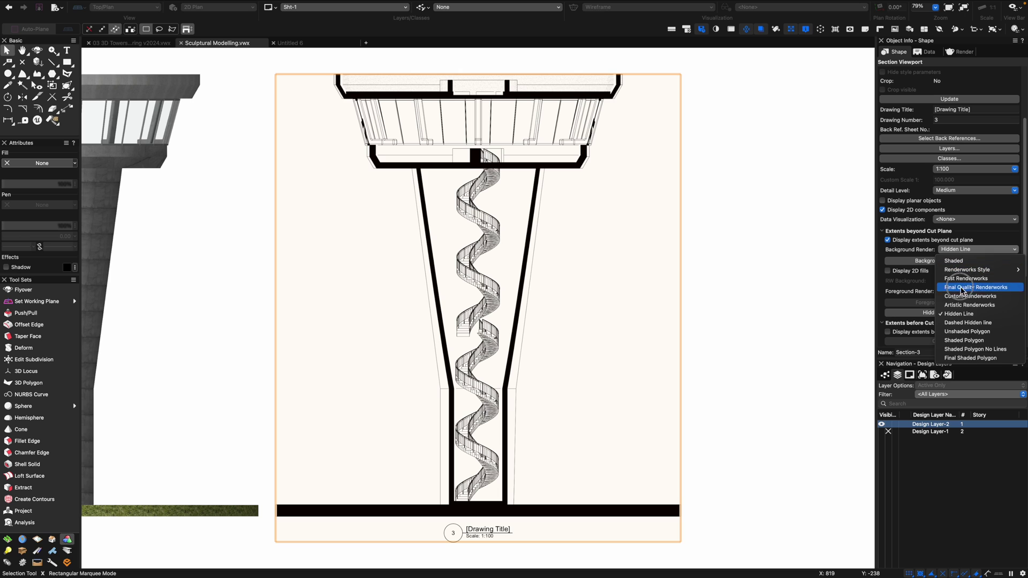
pyautogui.click(954, 261)
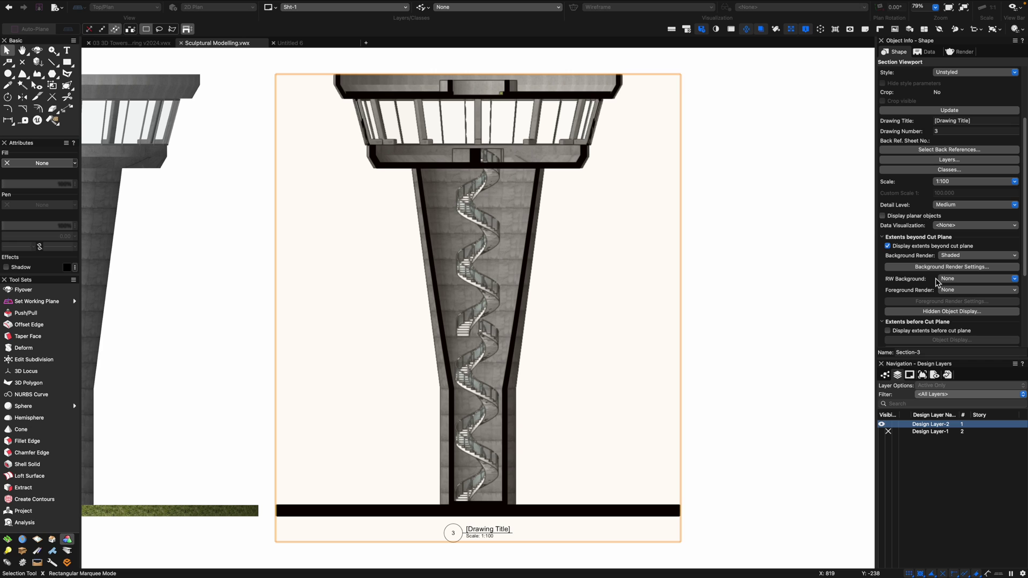
# Set the sheet layer's raster rendering resolution to 300 DPI.
pyautogui.click(275, 8)
pyautogui.click(284, 53)
pyautogui.doubleClick(500, 159)
pyautogui.write('300')
pyautogui.press('Return')
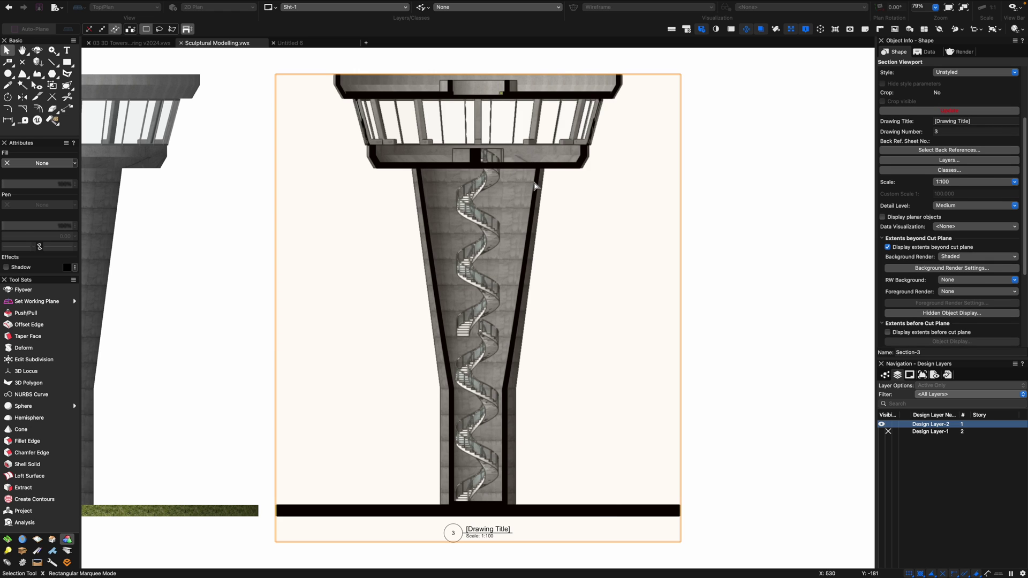
# Enable environment lighting, environment reflections and object reflections in the Section-3 viewport's background render settings, and update the viewport.
pyautogui.press('super+4')
pyautogui.press('super+4')
pyautogui.scroll(-2, 944, 285)
pyautogui.click(948, 231)
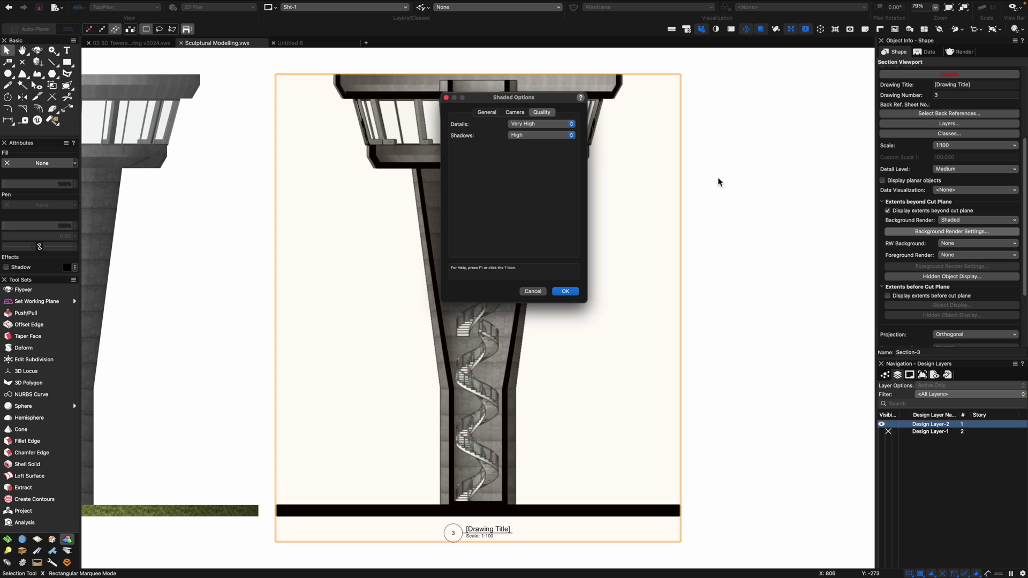
pyautogui.click(496, 113)
pyautogui.click(454, 206)
pyautogui.click(455, 213)
pyautogui.click(454, 221)
pyautogui.click(502, 237)
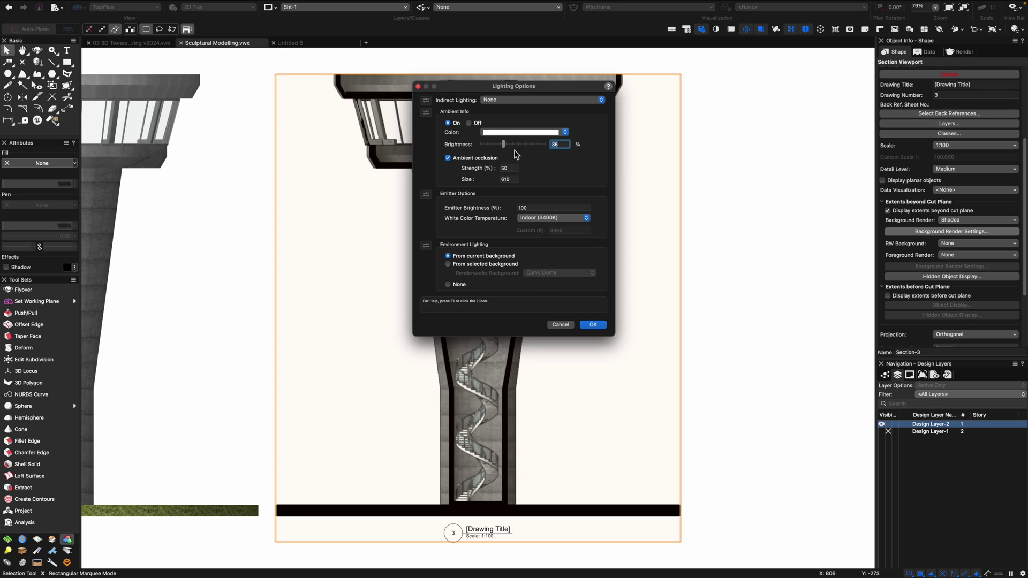
pyautogui.click(589, 325)
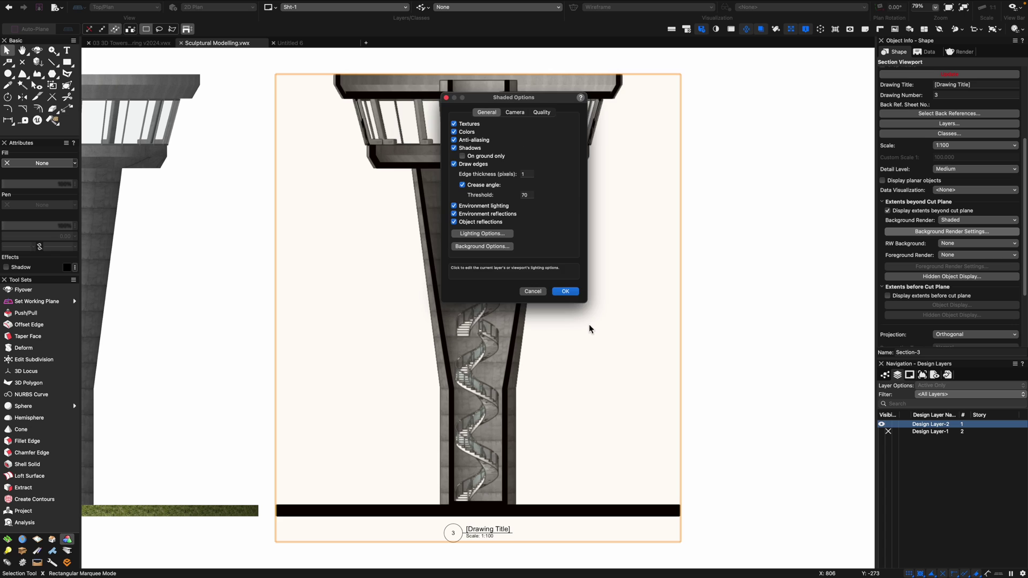
pyautogui.click(566, 293)
pyautogui.click(958, 80)
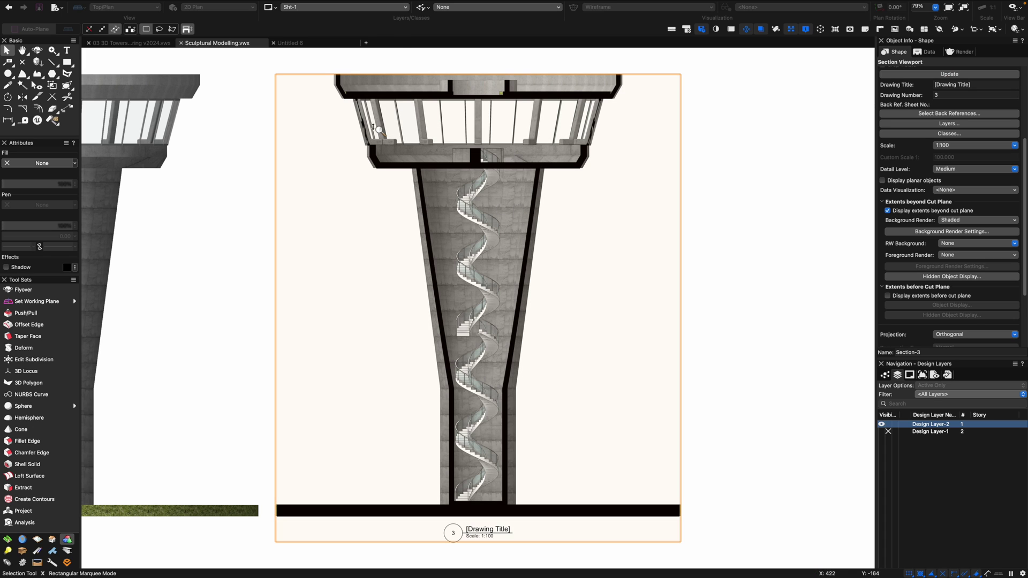
# Examine the shaded section's stairs and shaft up close and the arrangement of viewports on the sheet.
pyautogui.moveTo(485, 184); pyautogui.dragTo(489, 167)
pyautogui.moveTo(494, 179); pyautogui.dragTo(521, 494, button='middle')
pyautogui.moveTo(522, 494); pyautogui.dragTo(521, 504)
pyautogui.moveTo(510, 395); pyautogui.dragTo(510, 414)
pyautogui.scroll(-6, 516, 417)
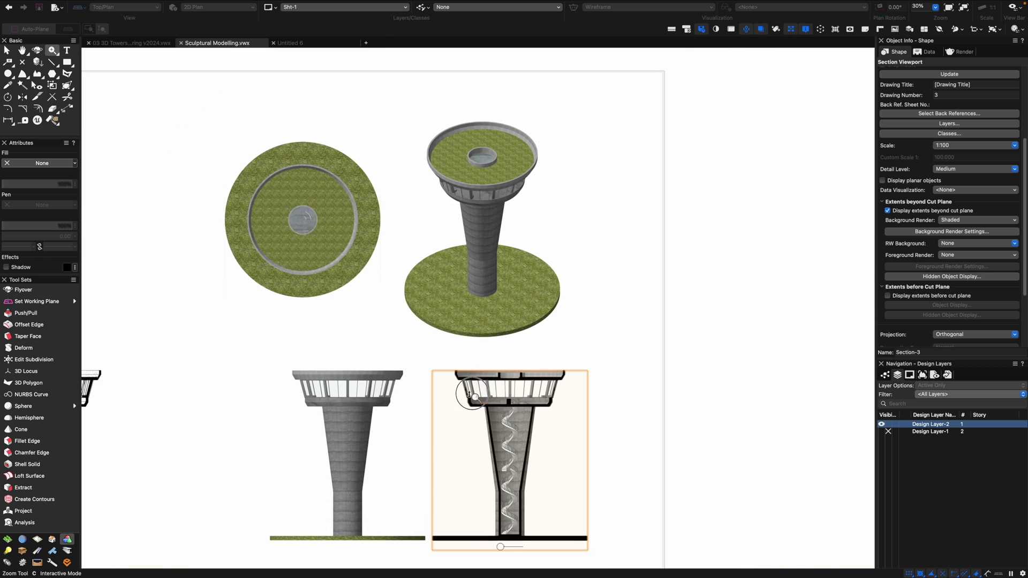
pyautogui.press('super+4')
pyautogui.moveTo(466, 319); pyautogui.dragTo(466, 317)
pyautogui.scroll(1, 471, 319)
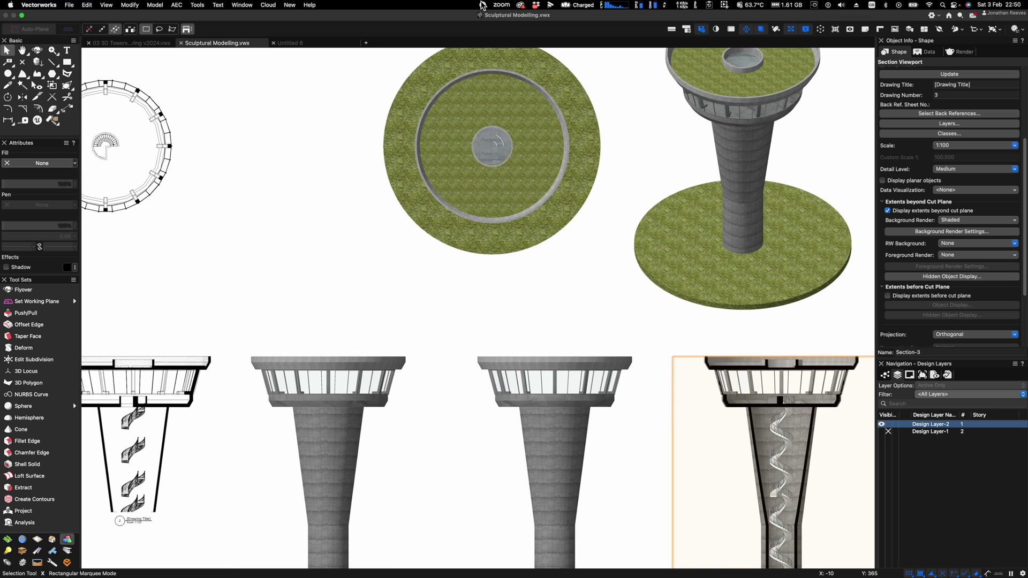